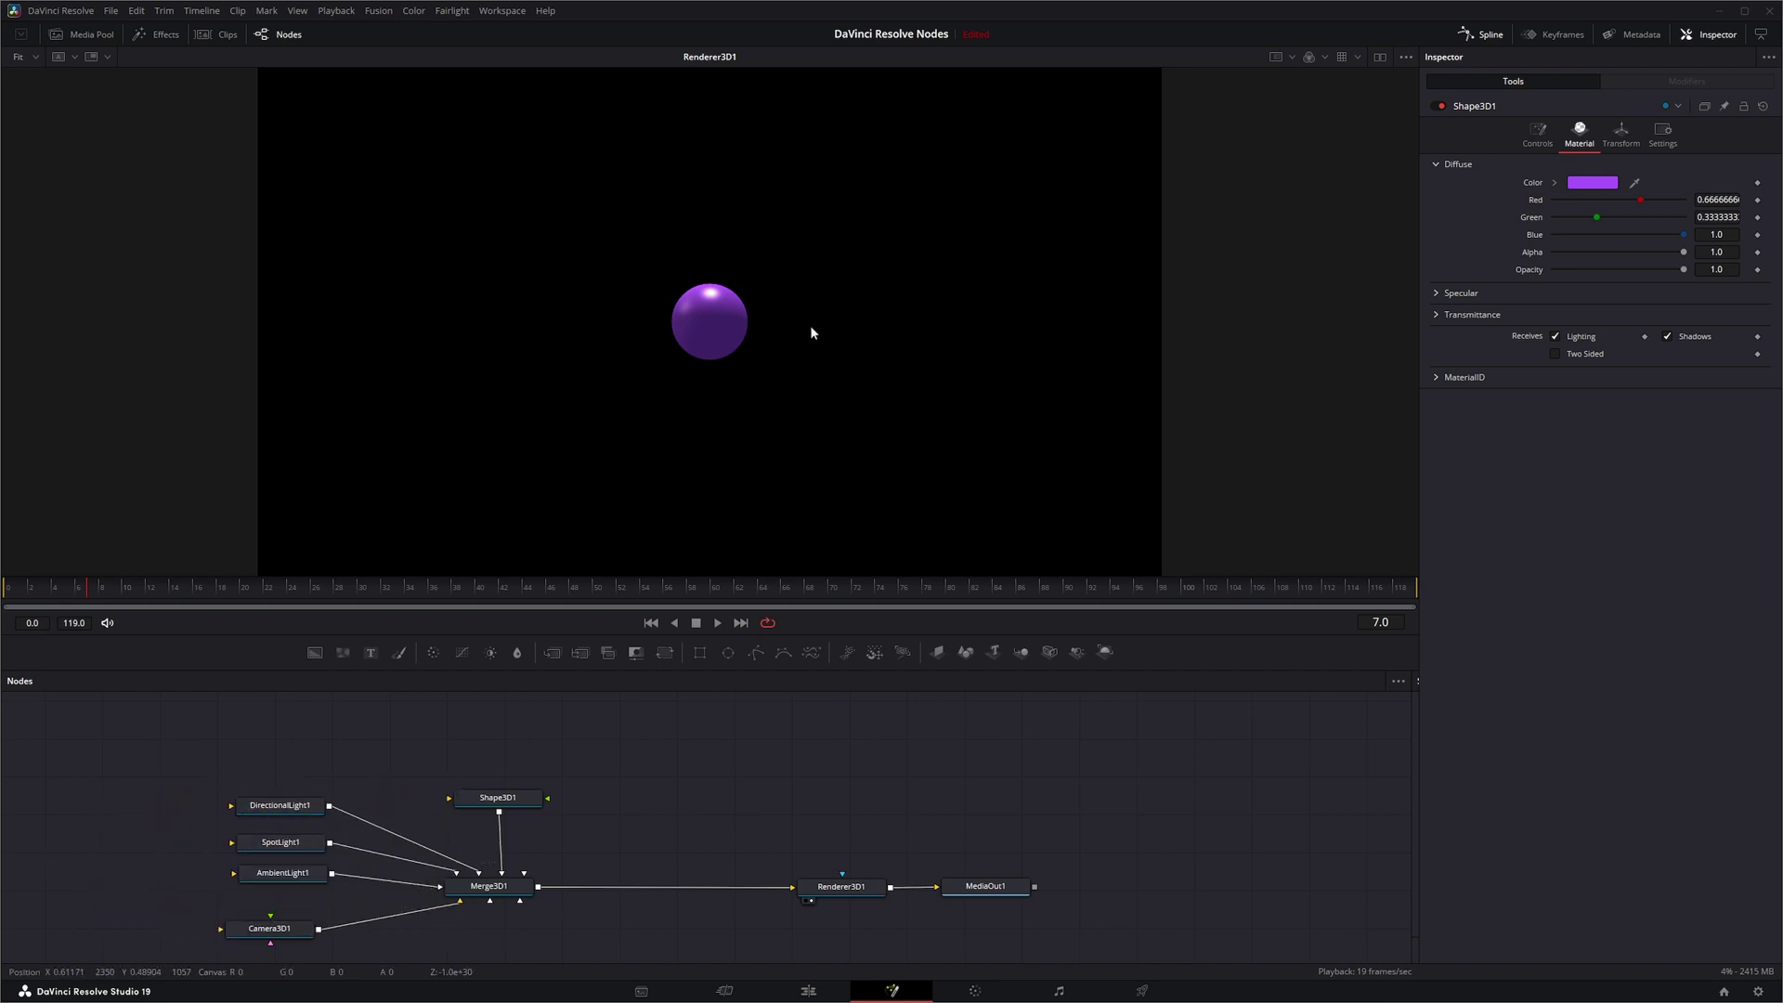
Zoom the viewer out to 33% and select the sphere shape node.
{"action": "left_click_drag", "start_coordinate": [888, 442], "coordinate": [638, 437]}
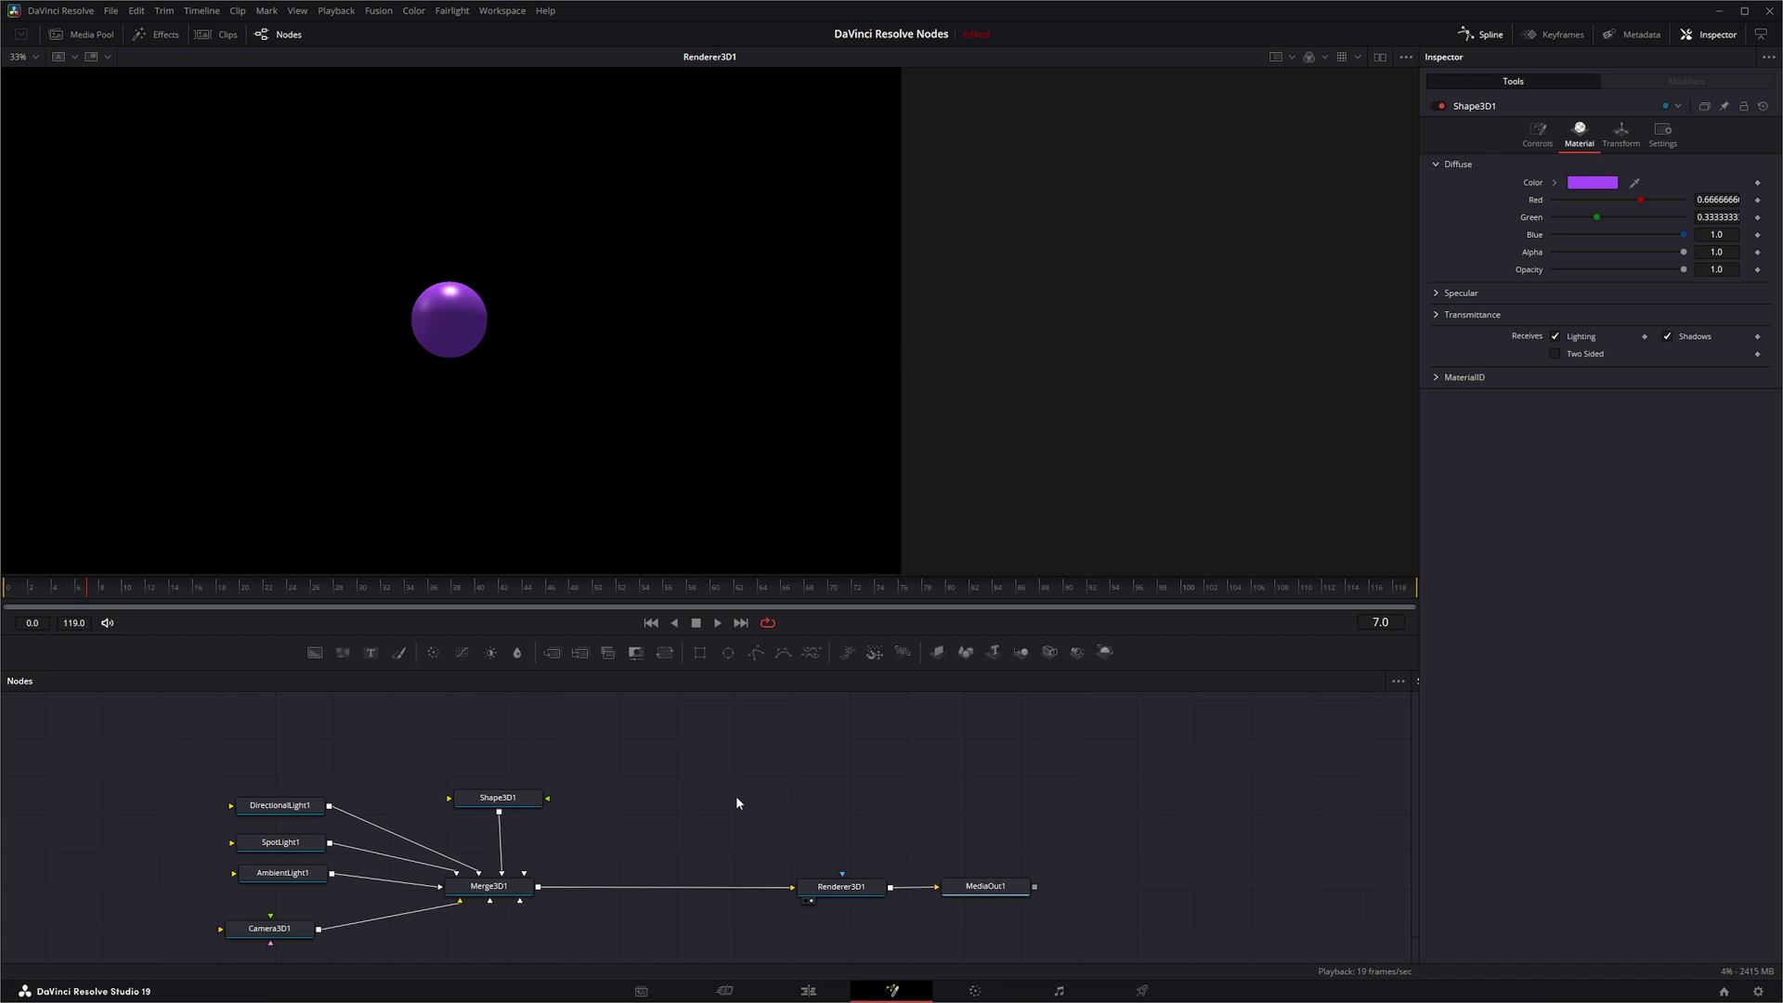
{"action": "left_click_drag", "start_coordinate": [506, 804], "coordinate": [510, 810]}
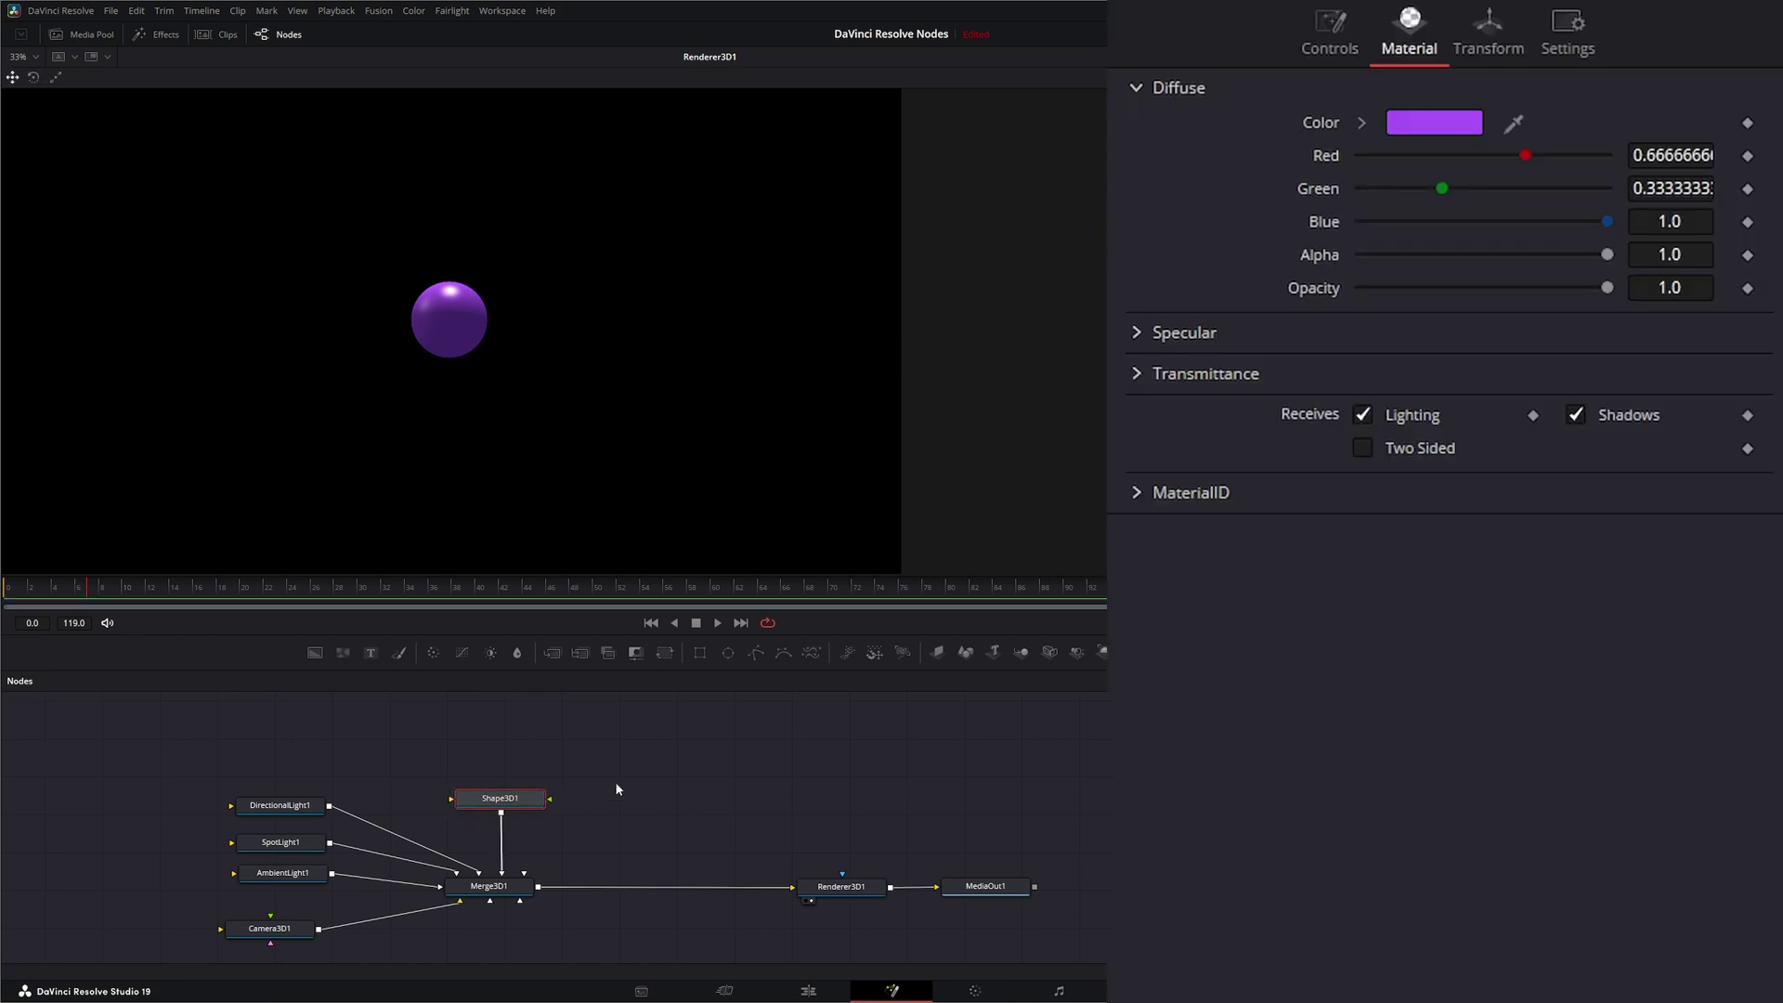
{"action": "left_click", "coordinate": [654, 804]}
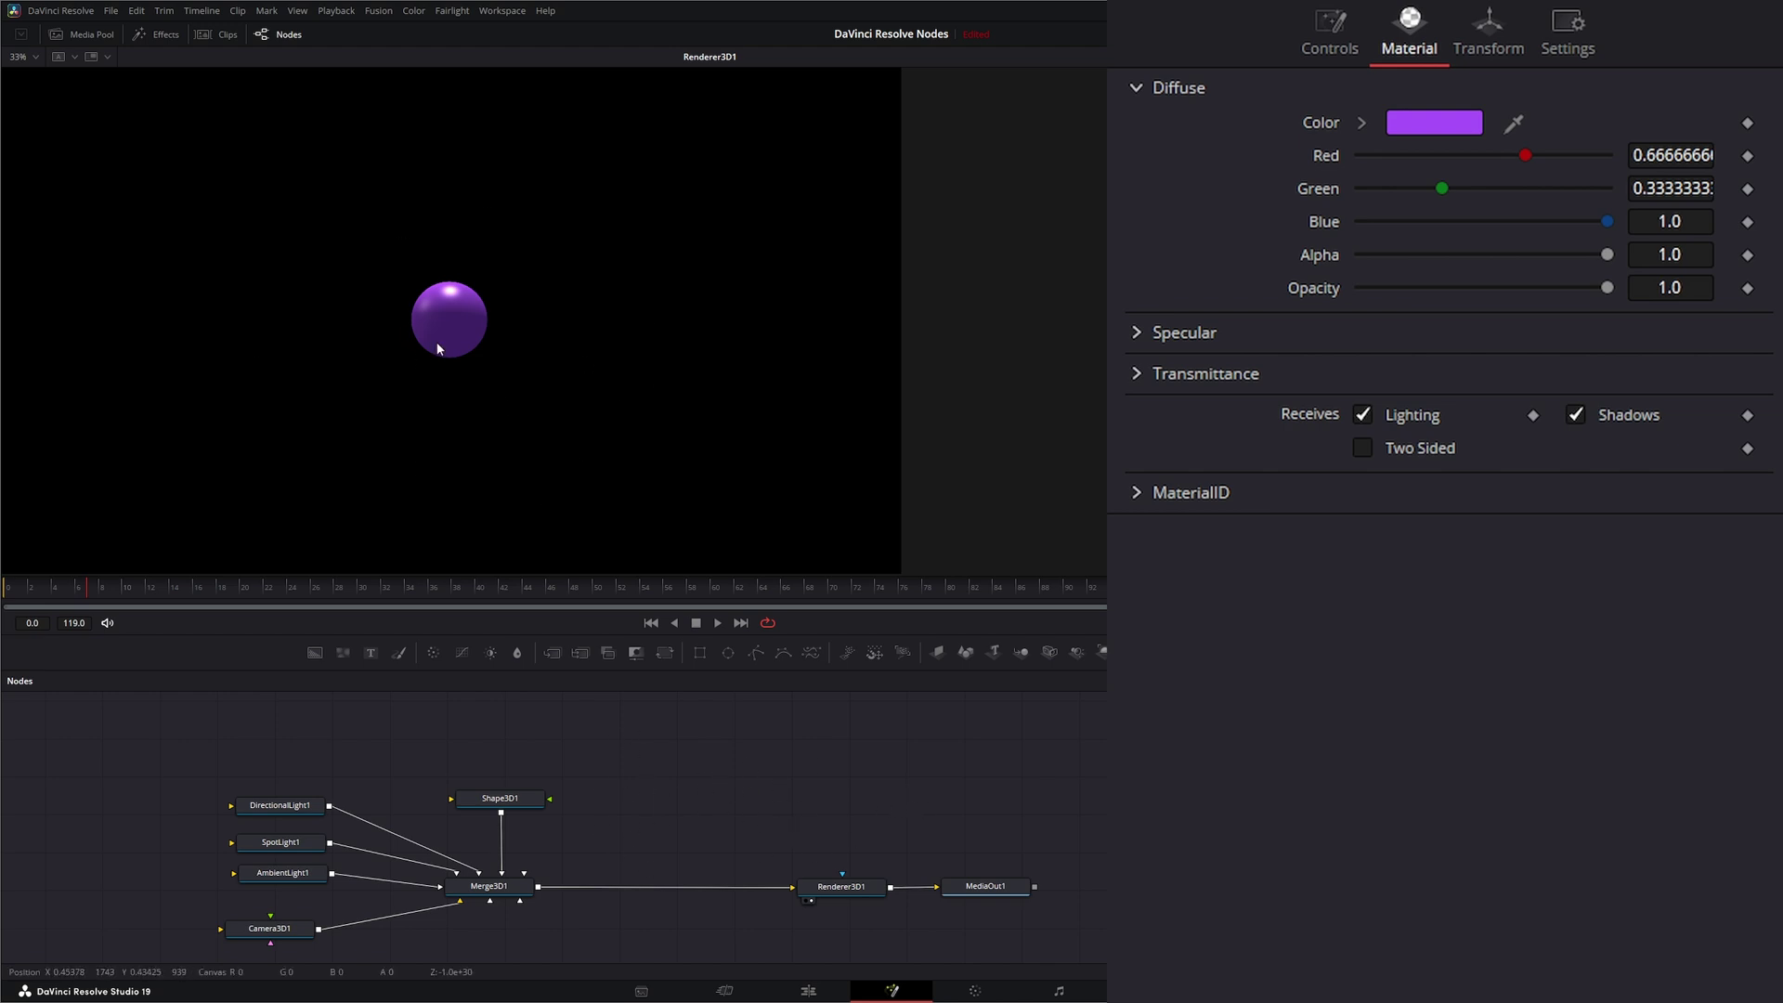
{"action": "left_click", "coordinate": [507, 807]}
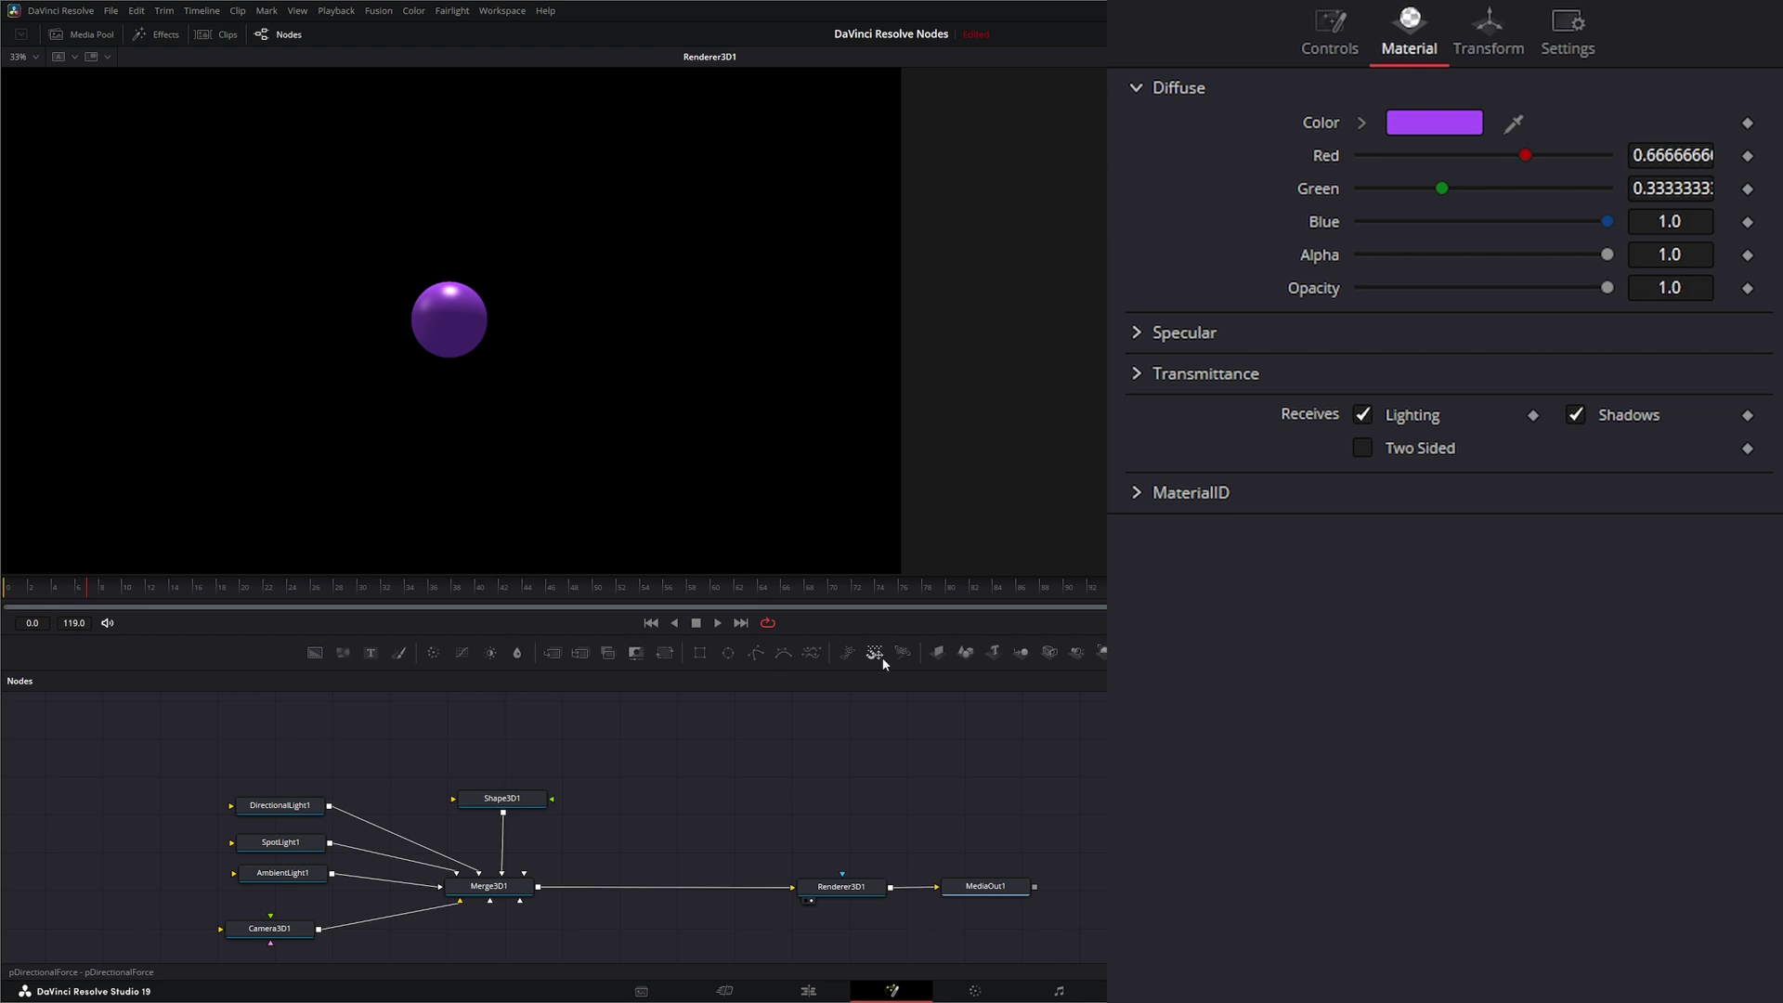
Add pEmitter and pRender nodes, leaving pRender's Output Mode set to 3D.
{"action": "left_click_drag", "start_coordinate": [847, 649], "coordinate": [656, 768]}
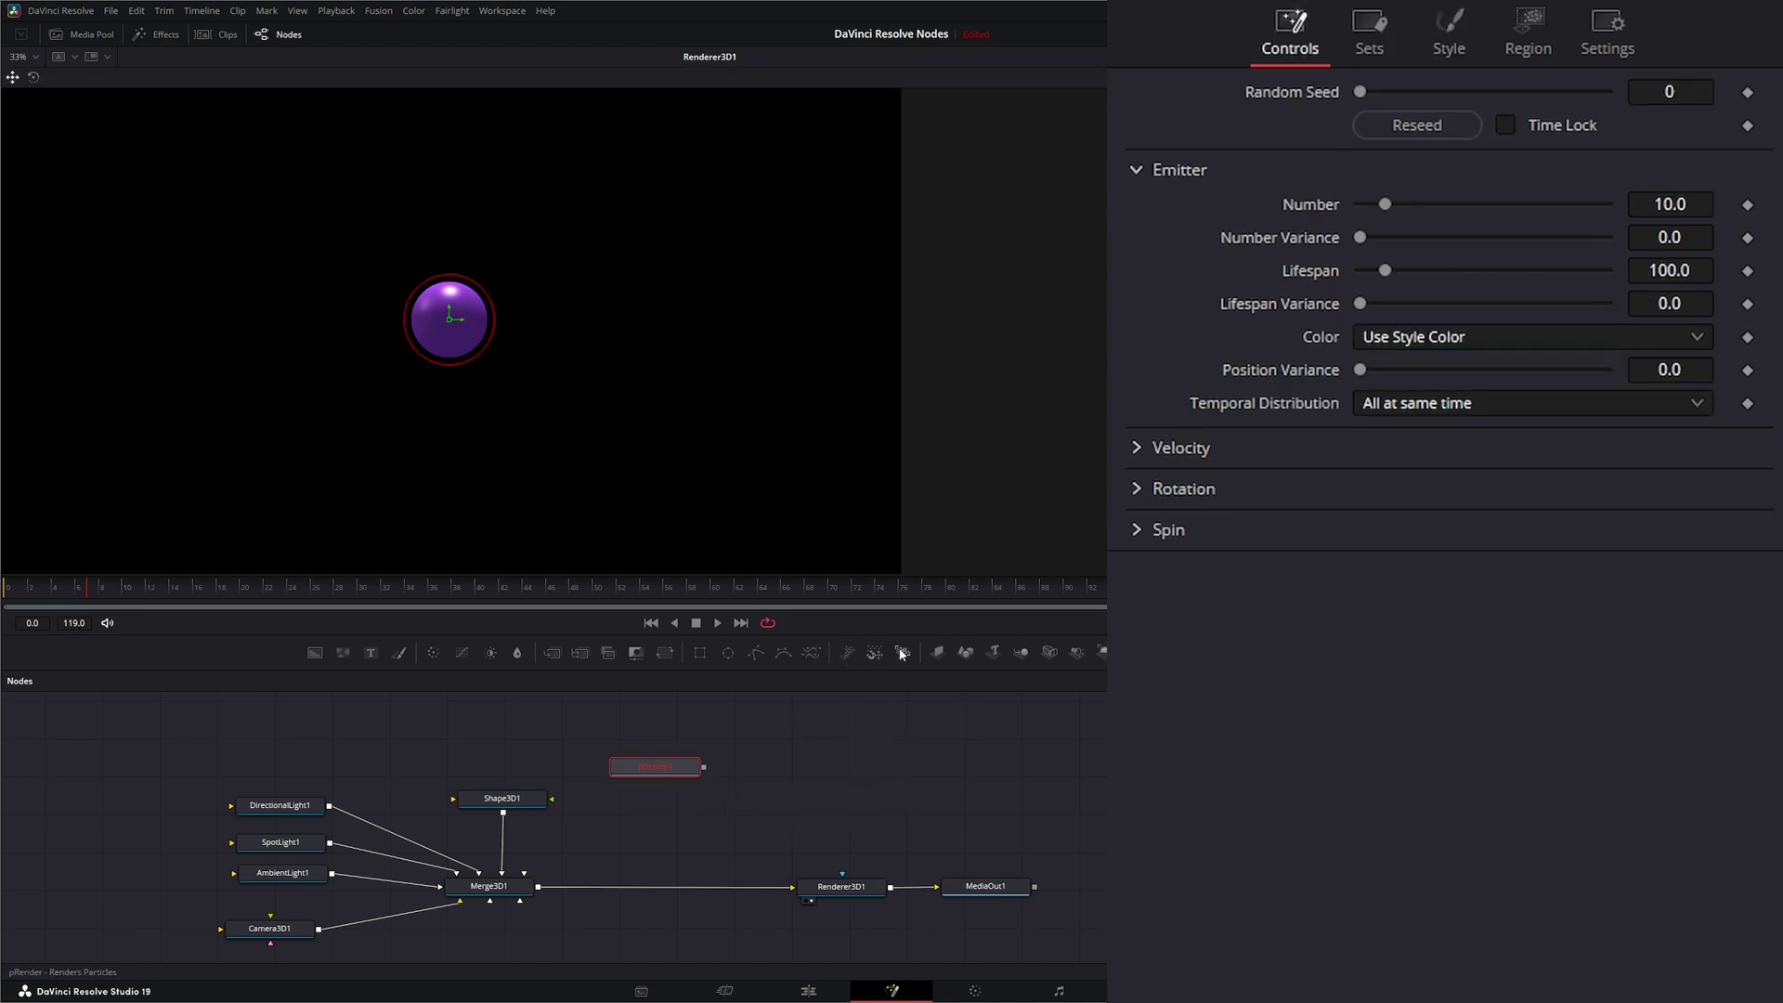
{"action": "left_click_drag", "start_coordinate": [875, 651], "coordinate": [861, 780]}
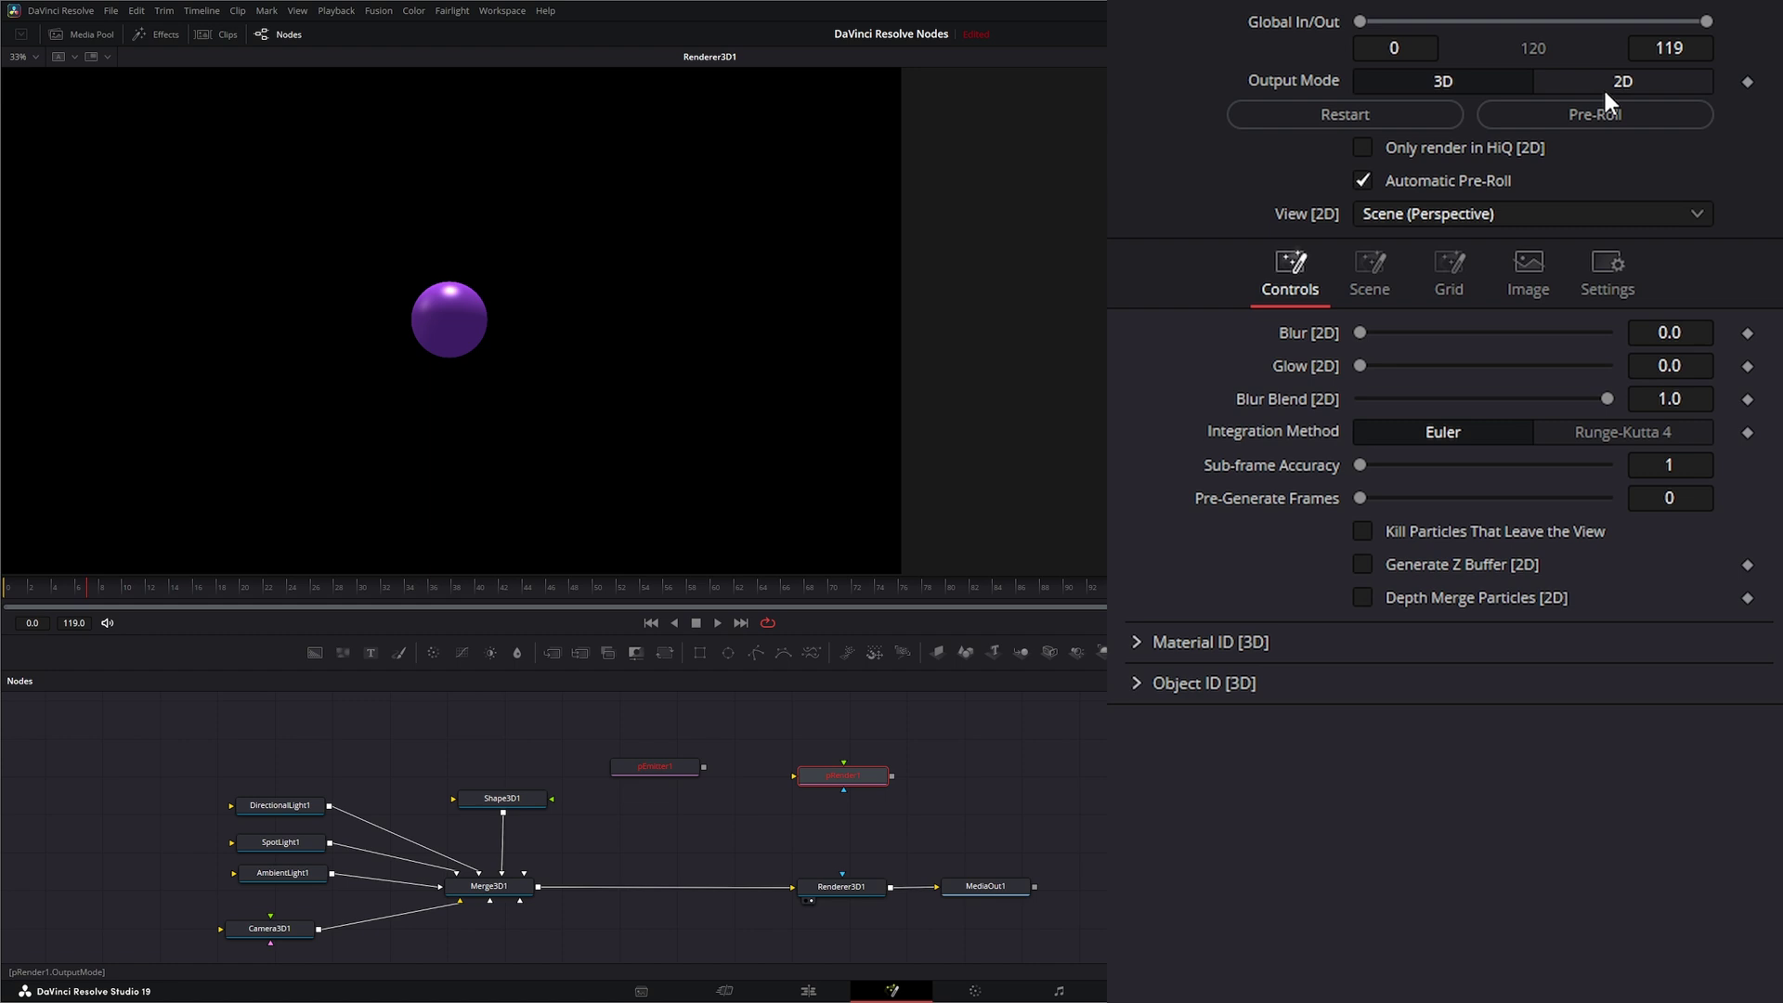
{"action": "left_click", "coordinate": [1642, 82]}
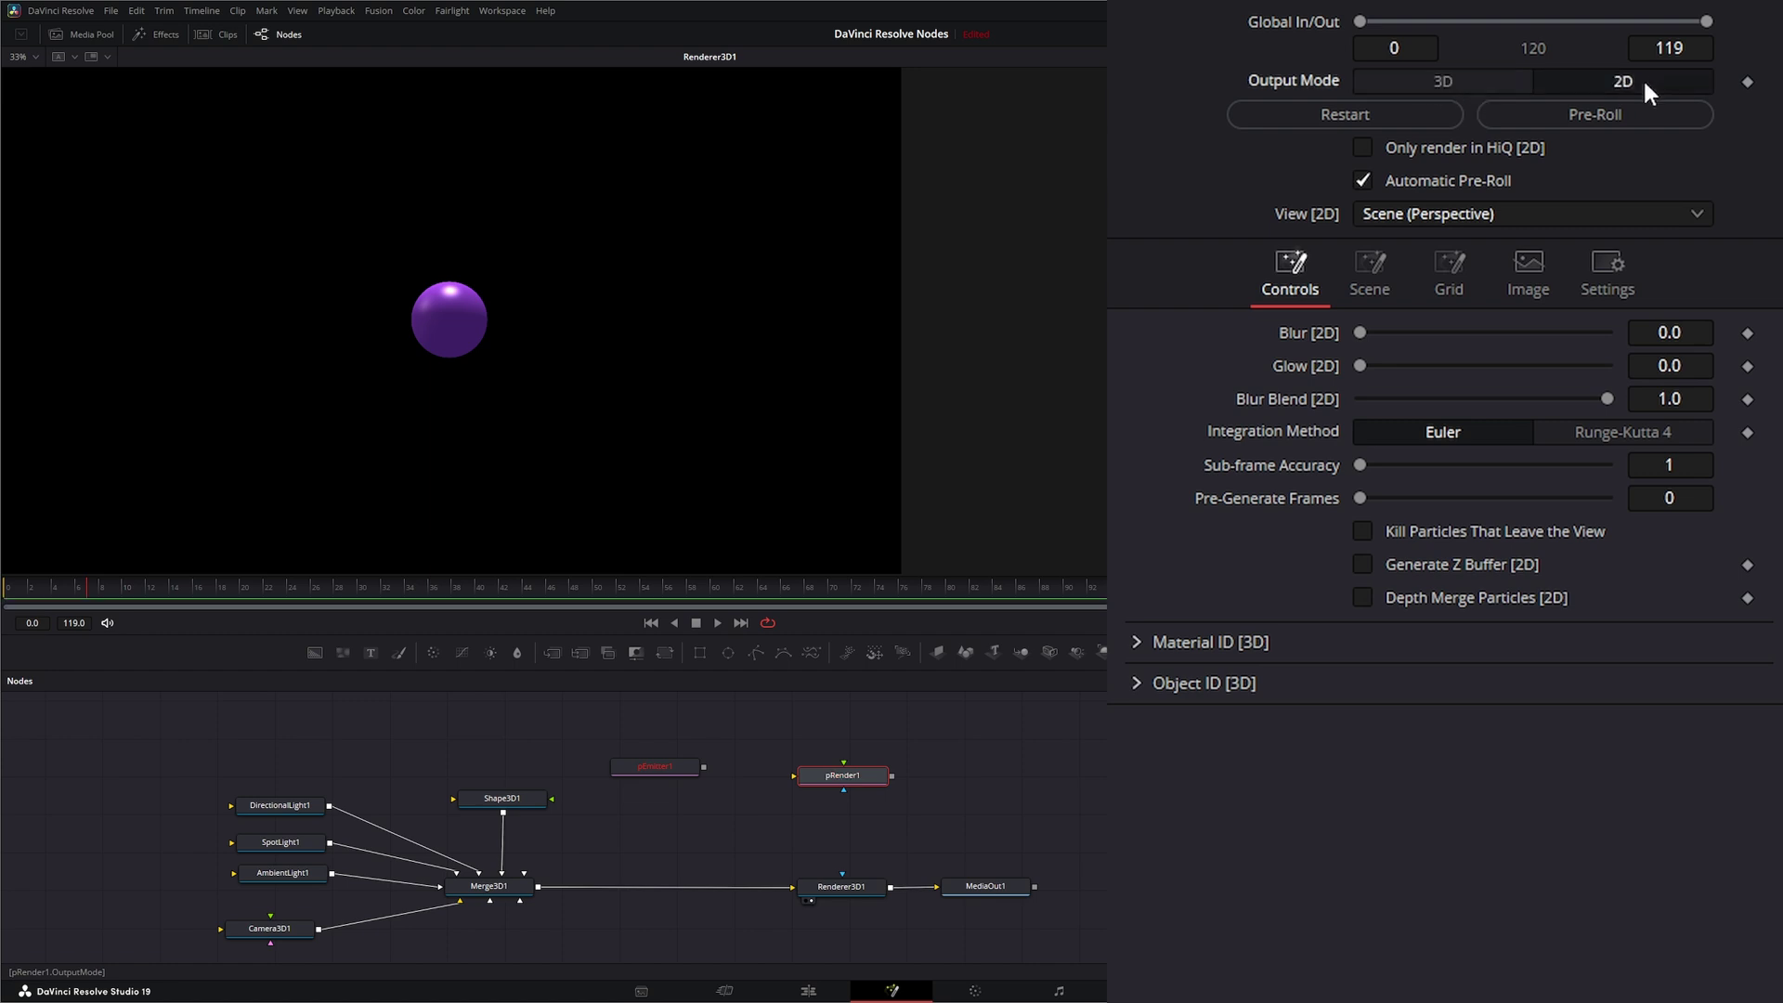
{"action": "left_click", "coordinate": [1443, 81]}
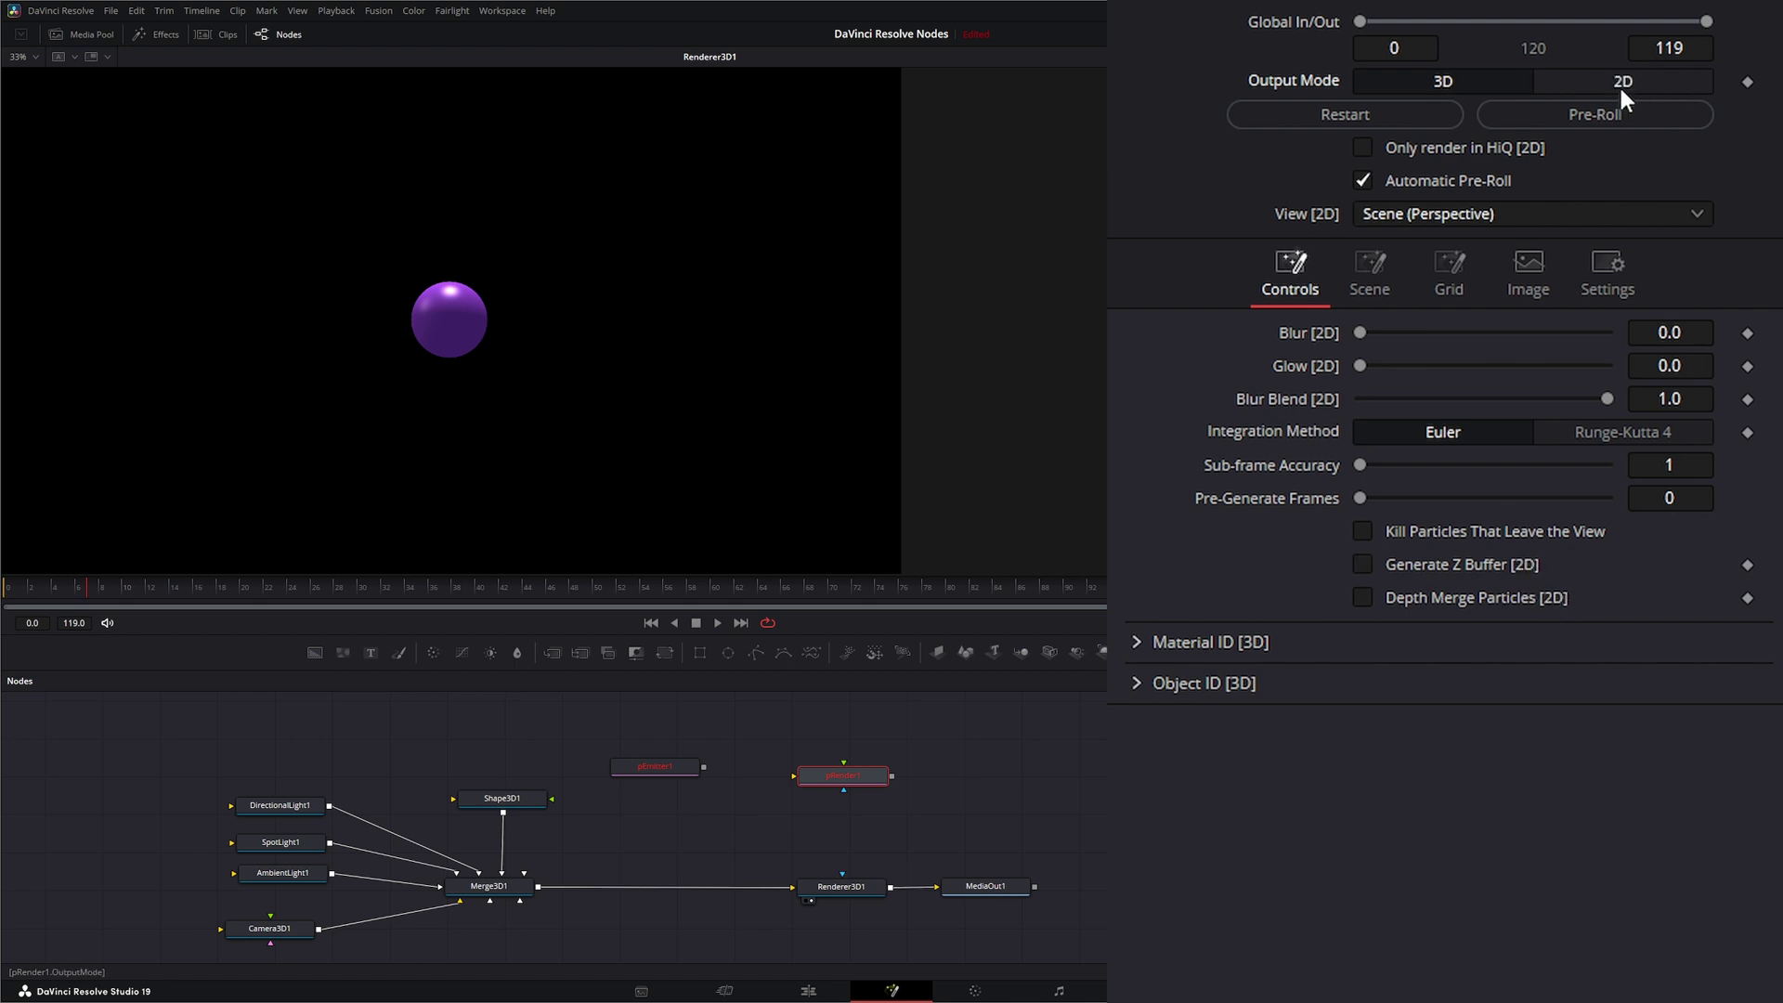
Set pRender1's Material ID to 1 and switch it to Per Set mode.
{"action": "left_click", "coordinate": [1133, 643]}
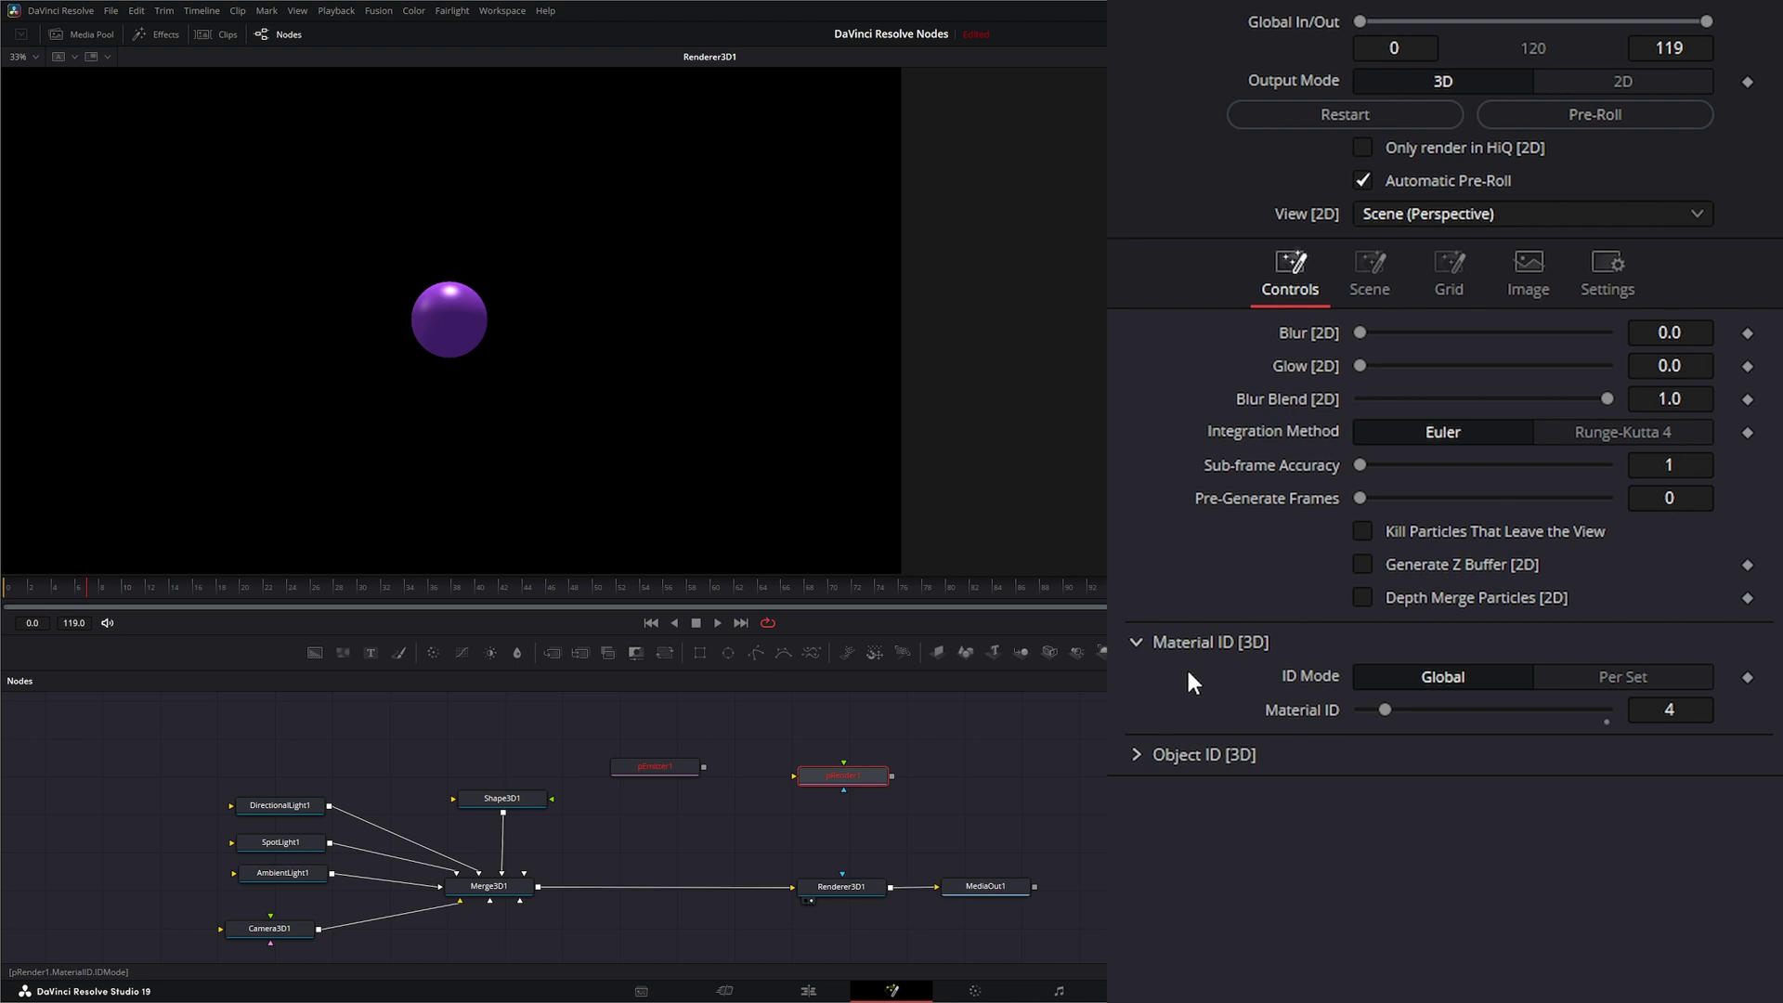
{"action": "mouse_move", "coordinate": [1385, 710]}
{"action": "left_mouse_down"}
{"action": "mouse_move", "coordinate": [1351, 710]}
{"action": "mouse_move", "coordinate": [1384, 705]}
{"action": "left_mouse_up"}
{"action": "left_click", "coordinate": [1629, 677]}
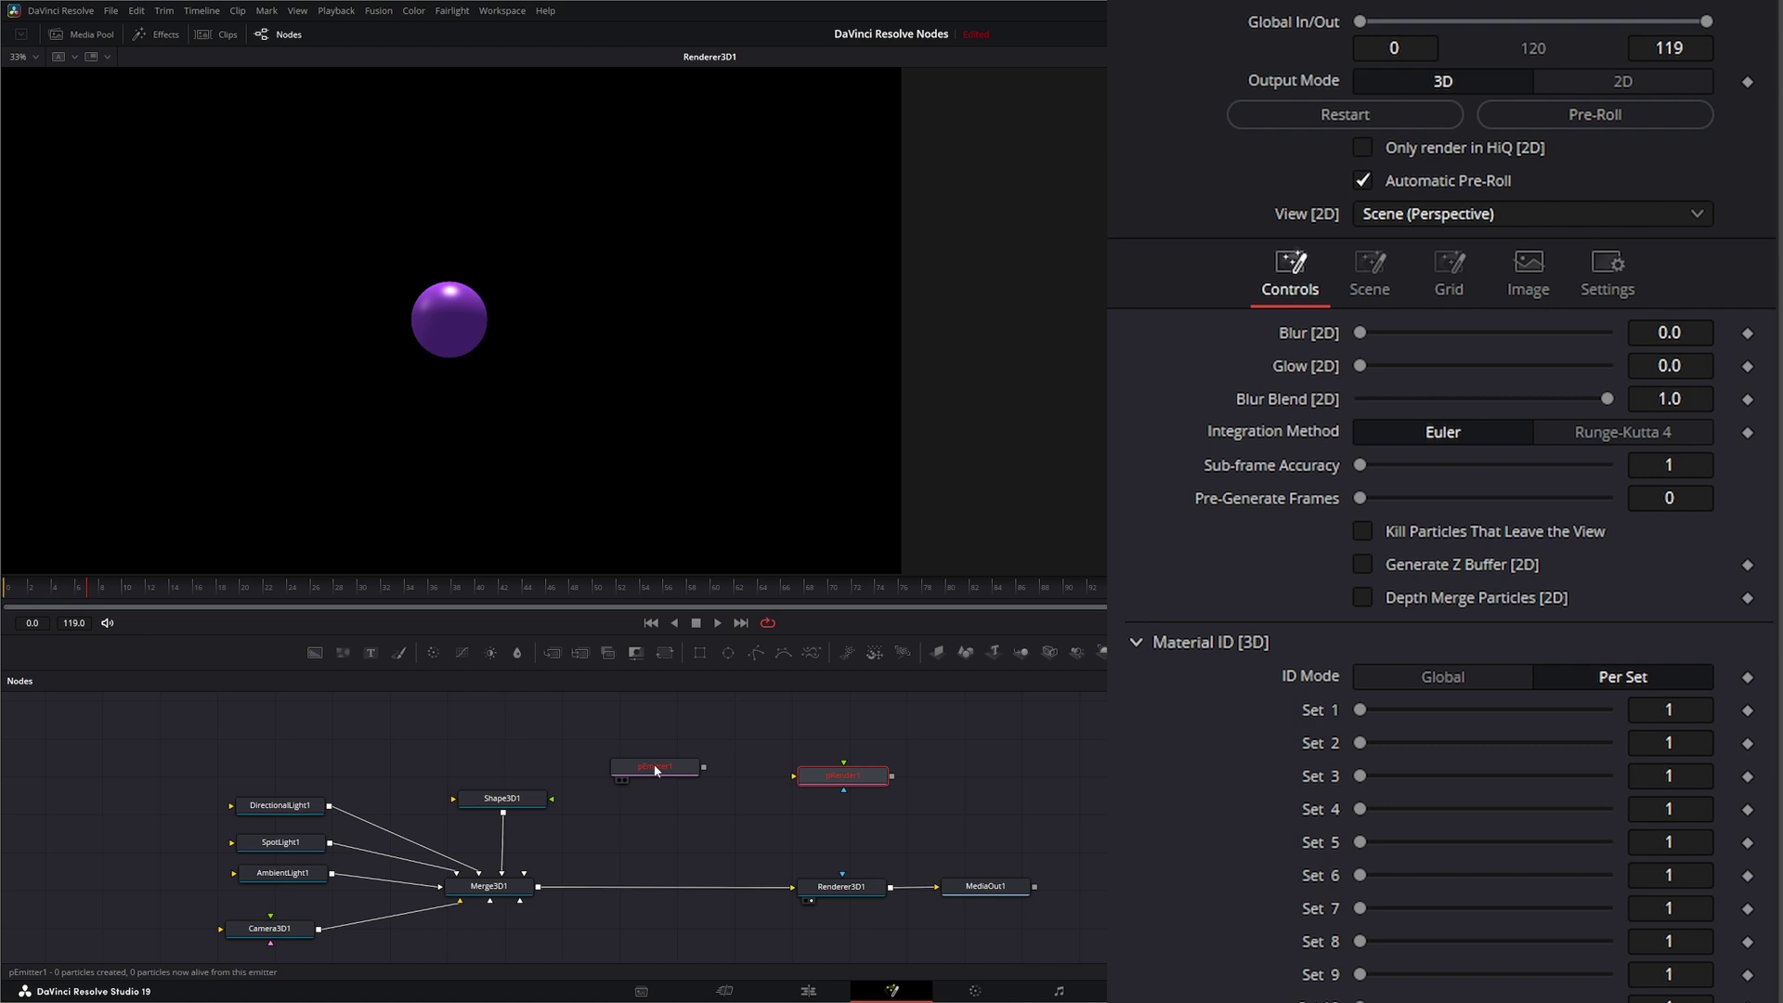
Duplicate pEmitter1 with Ctrl+V and assign the copy to particle Set 2.
{"action": "left_click", "coordinate": [685, 768]}
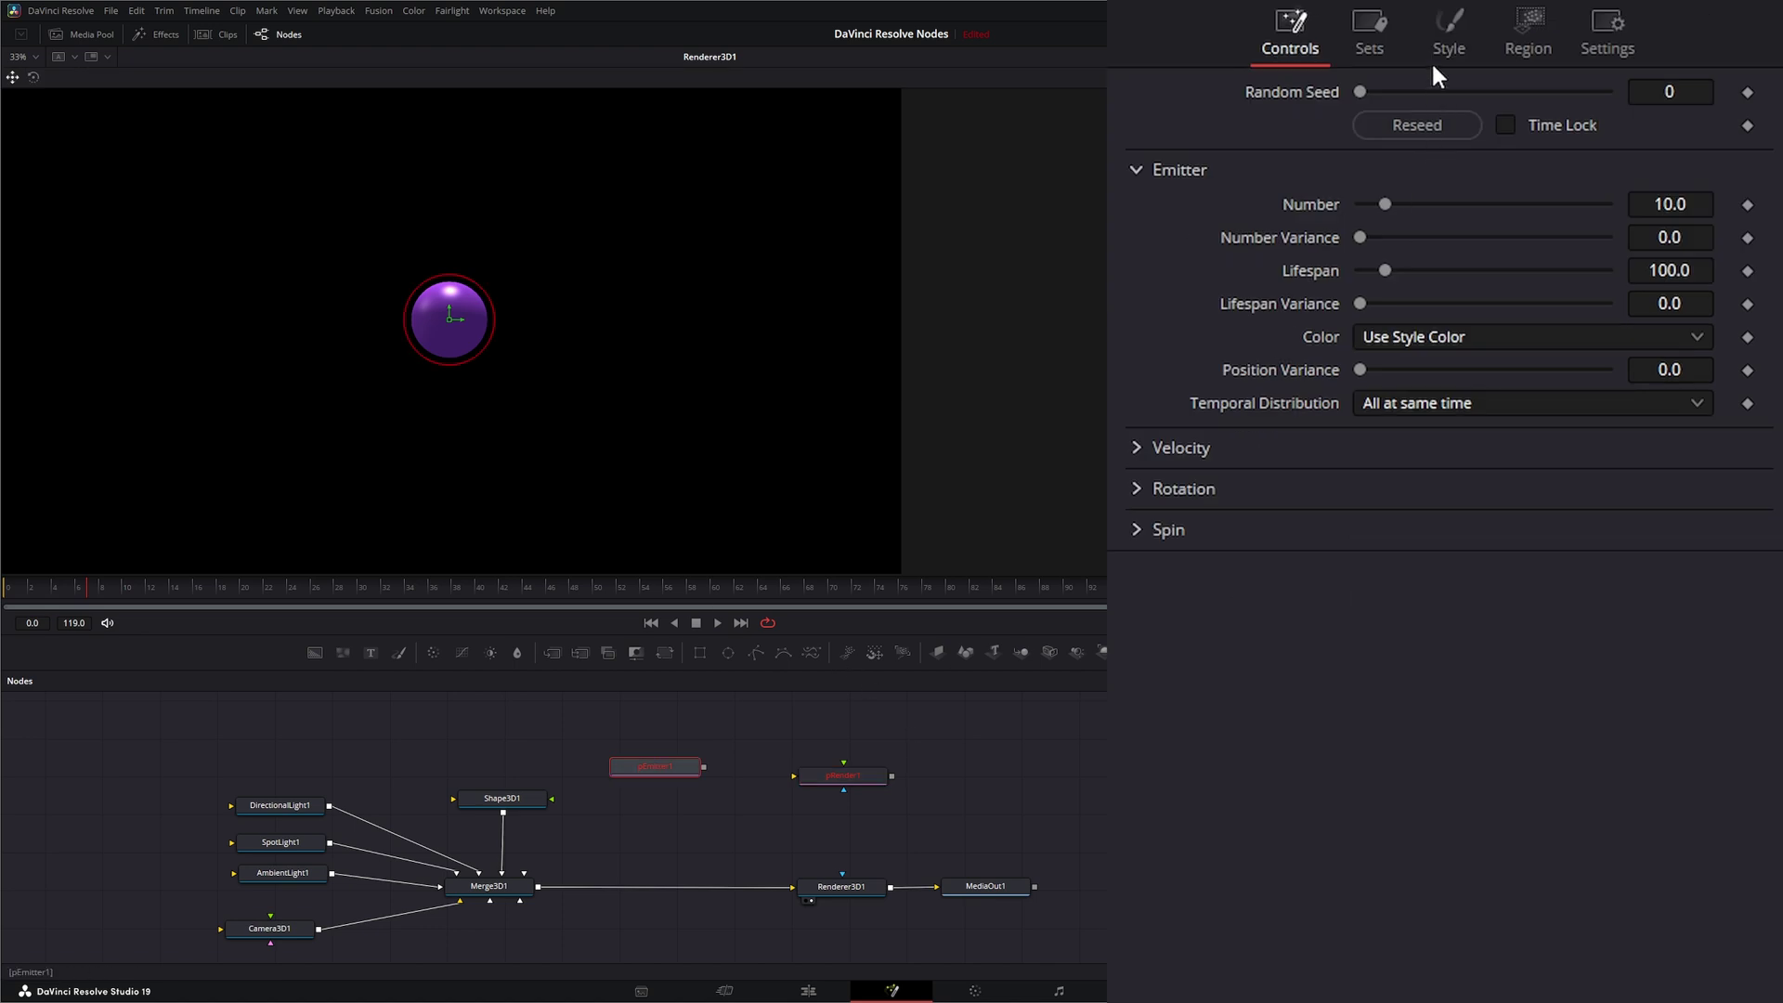
{"action": "left_click", "coordinate": [1369, 36]}
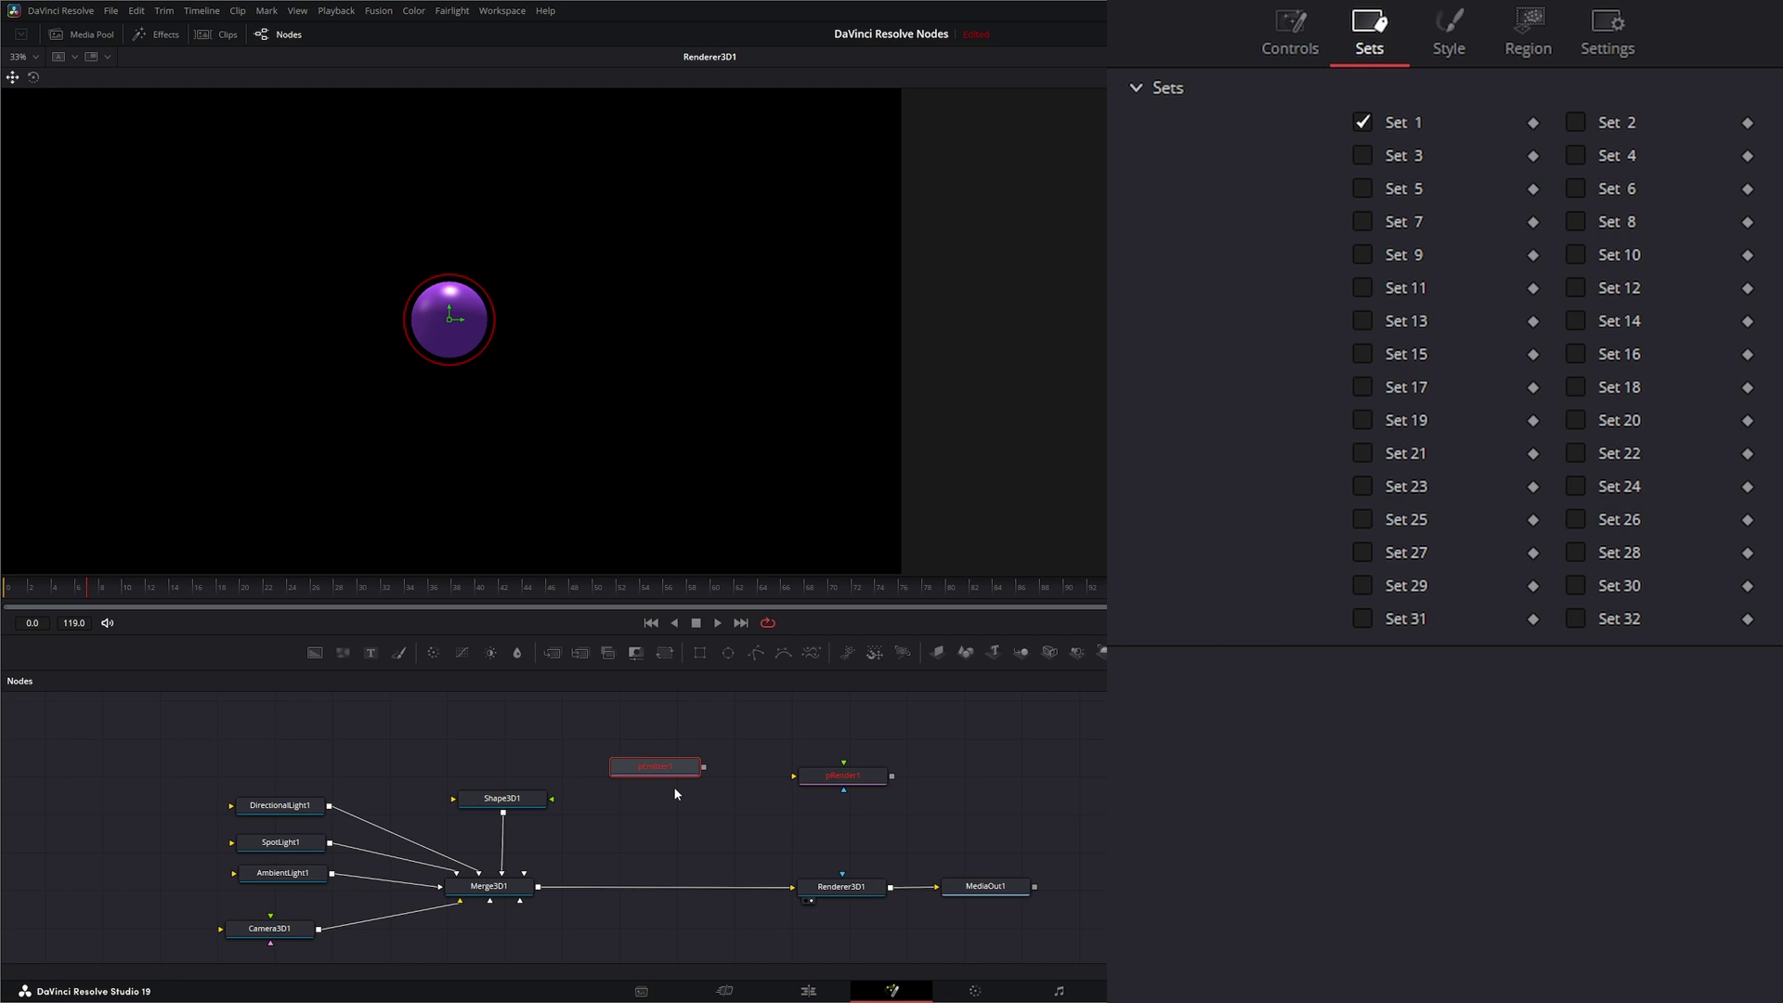
{"action": "key", "text": "ctrl+v"}
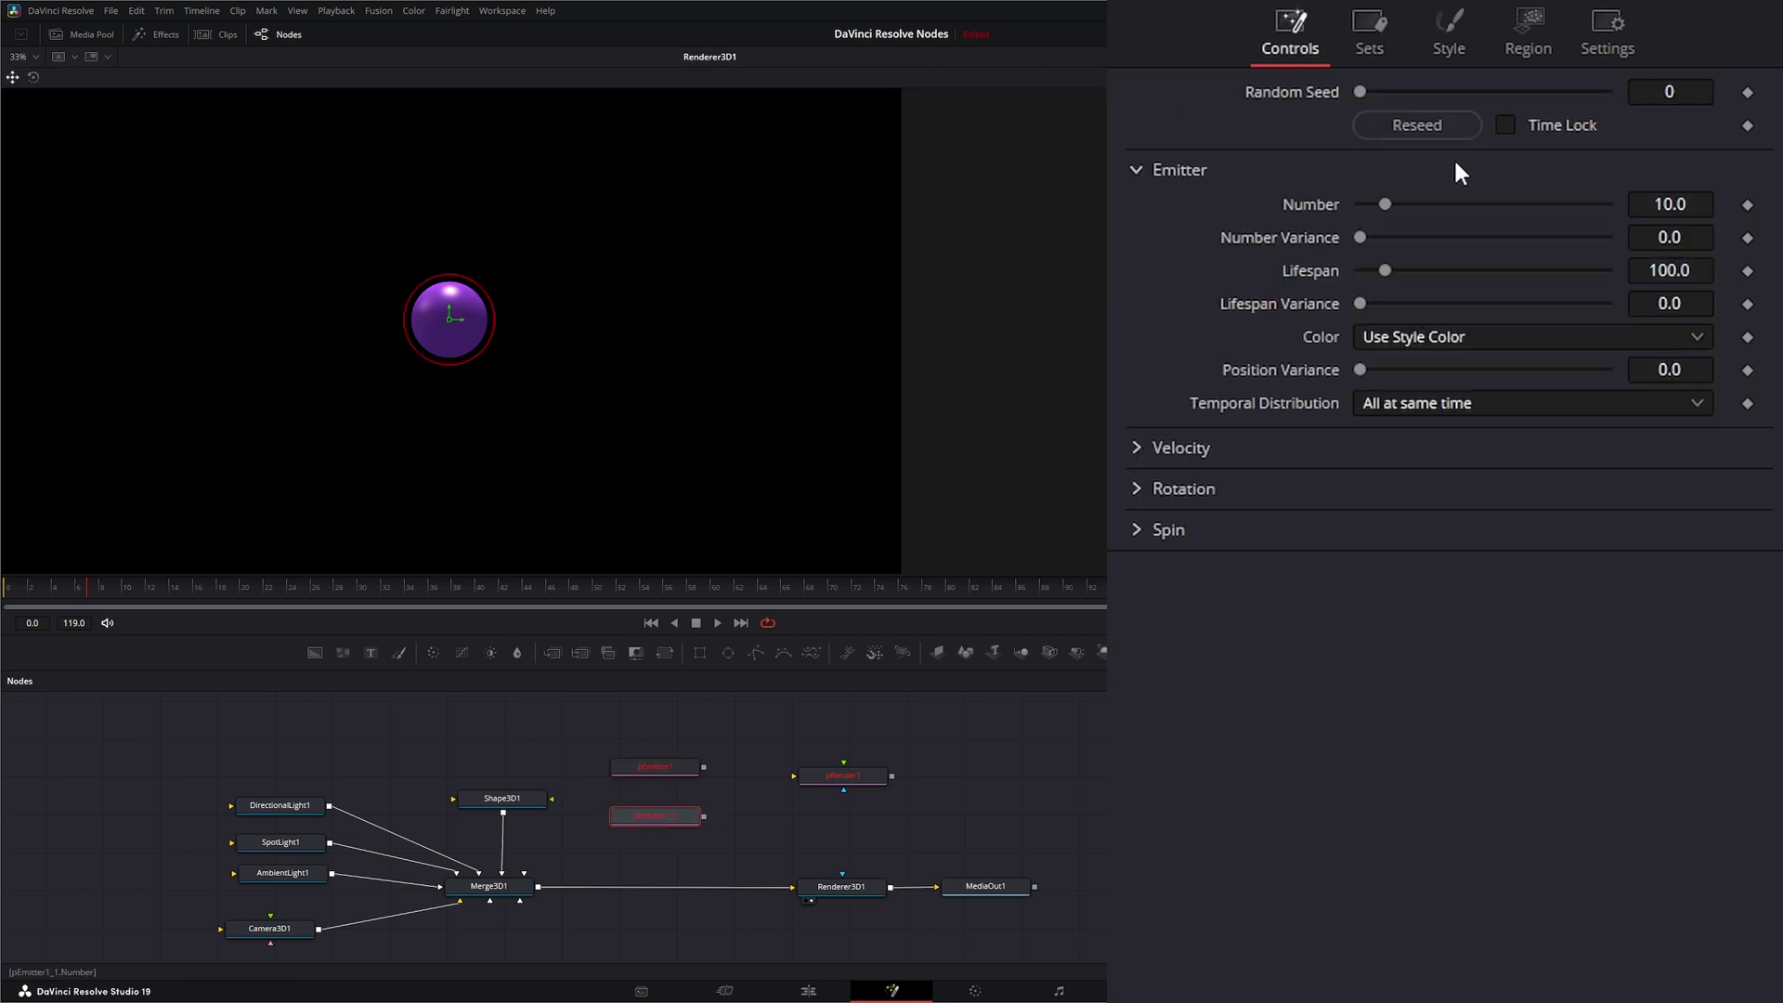
{"action": "left_click", "coordinate": [1381, 28]}
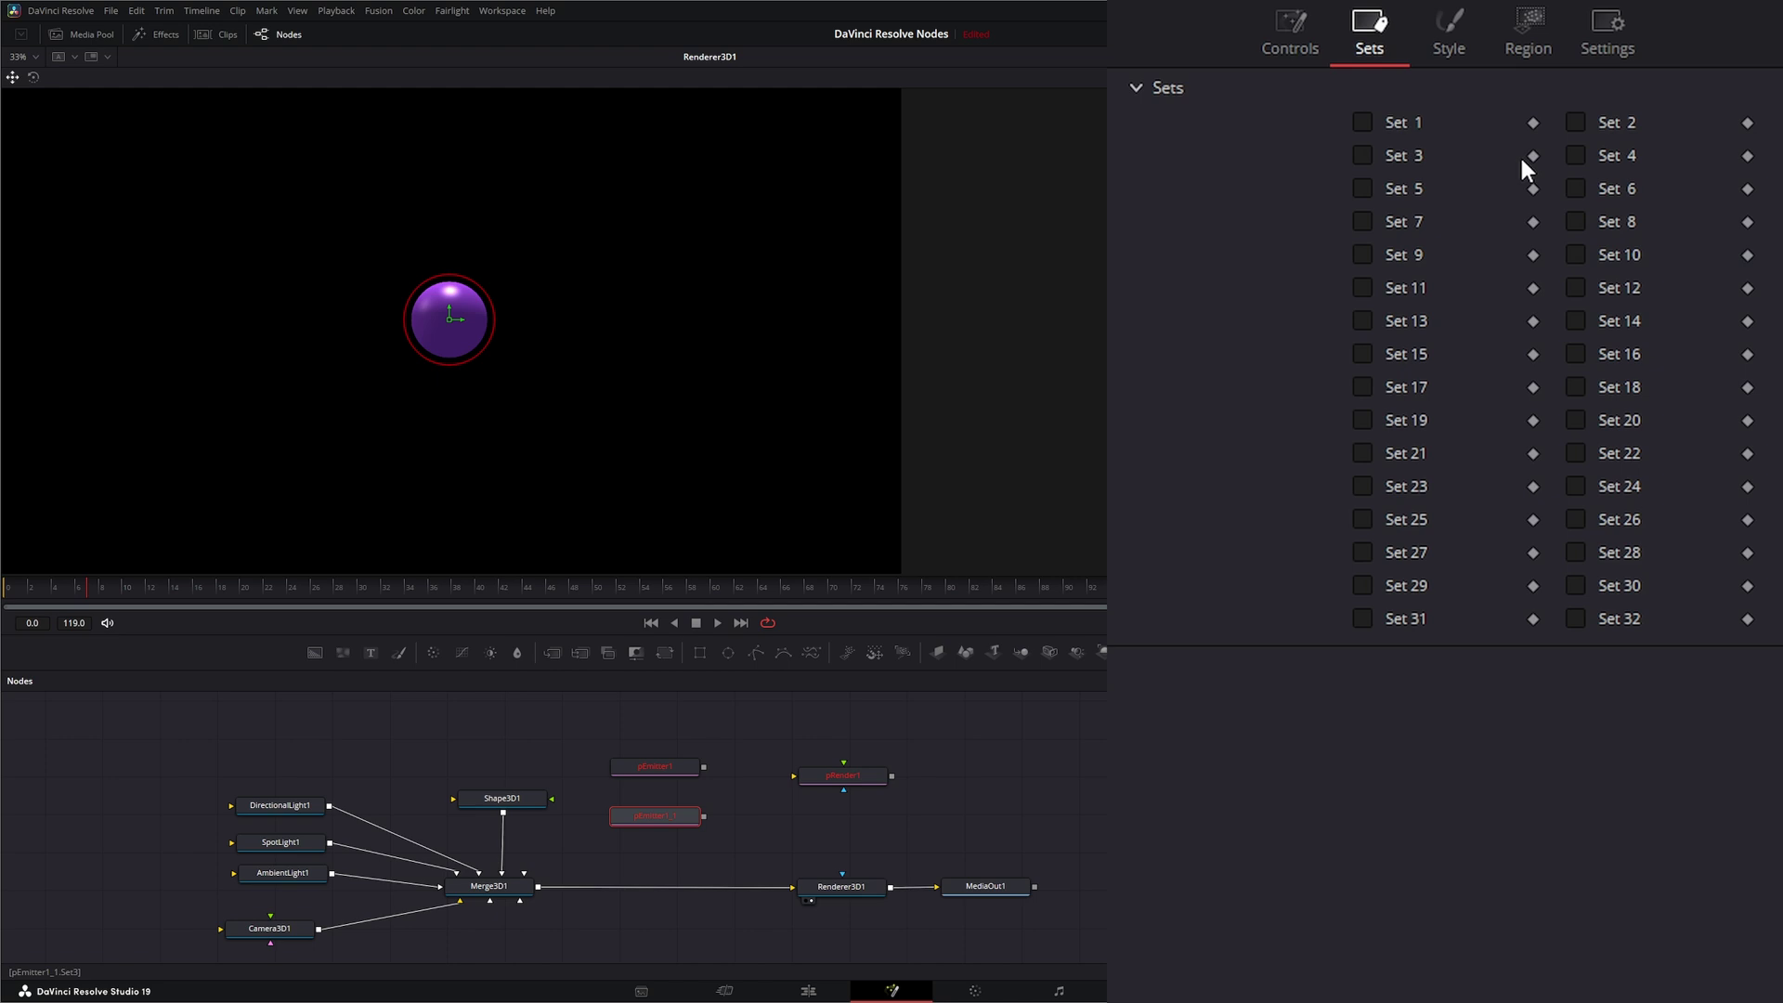
Give Set 2 a material ID of 6, then return pRender1's Material ID to Global.
{"action": "left_click", "coordinate": [847, 779]}
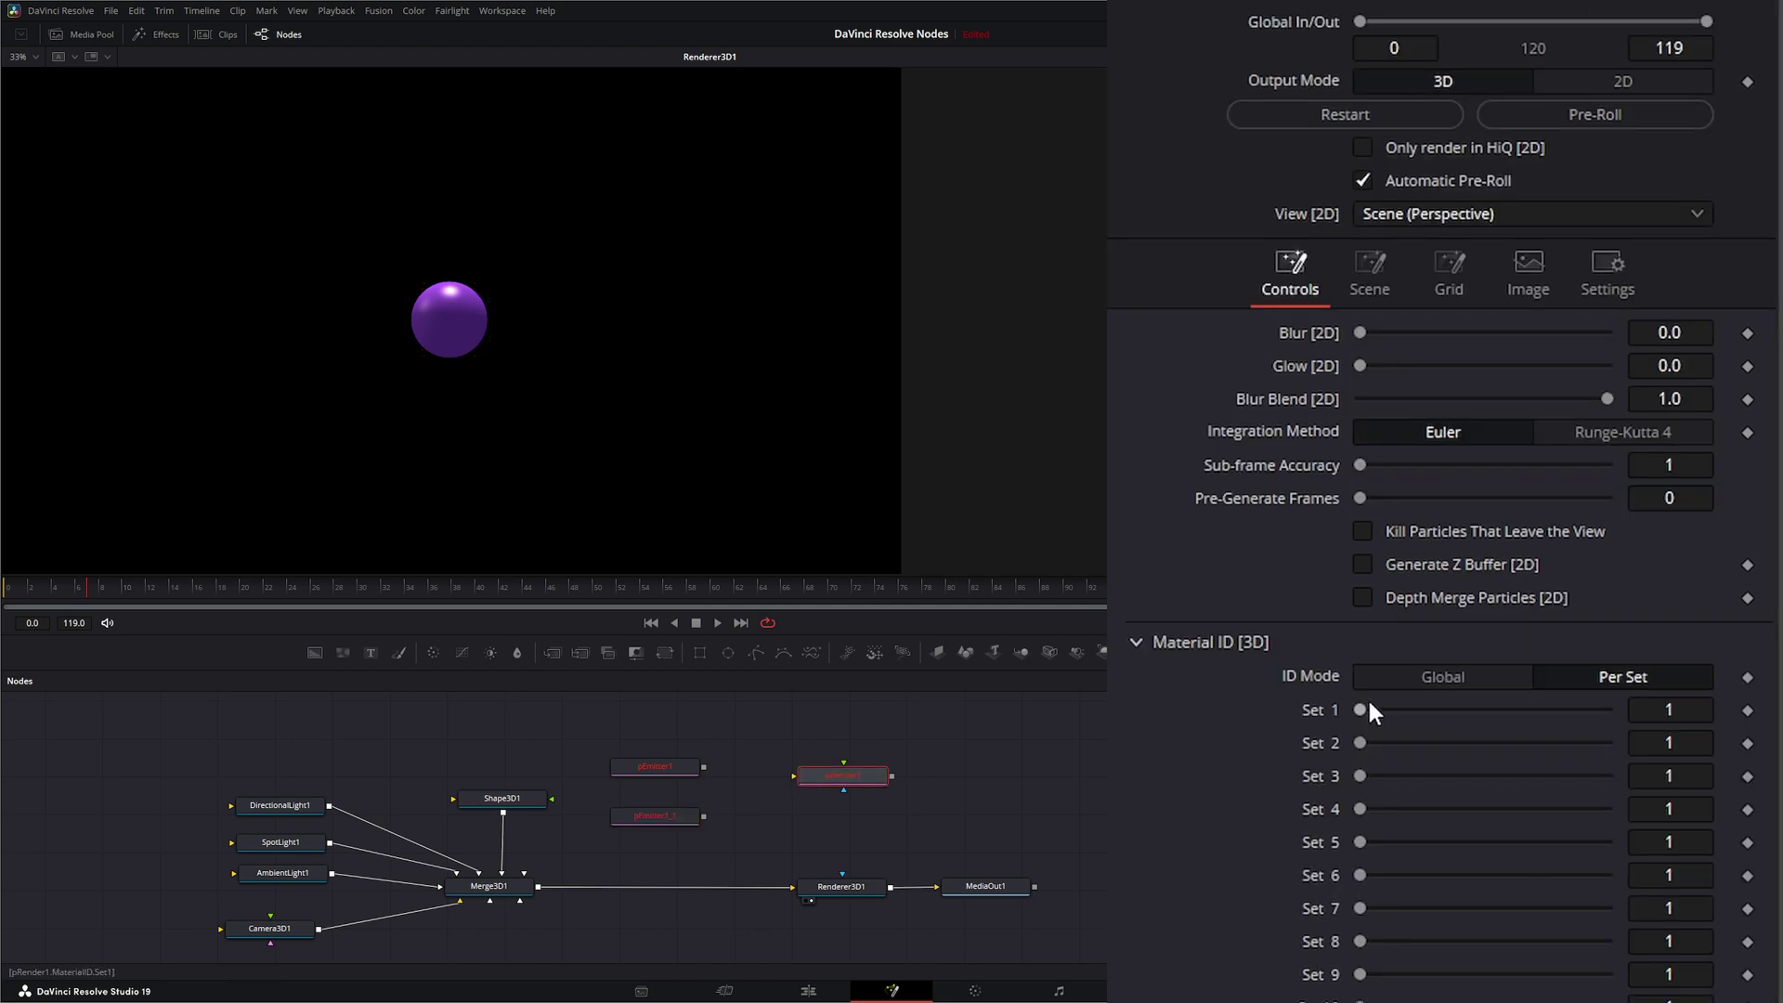
{"action": "left_click", "coordinate": [1683, 713]}
{"action": "left_click", "coordinate": [1692, 743]}
{"action": "key", "text": "BackSpace"}
{"action": "type", "text": "6"}
{"action": "key", "text": "Return"}
{"action": "left_click", "coordinate": [1443, 676]}
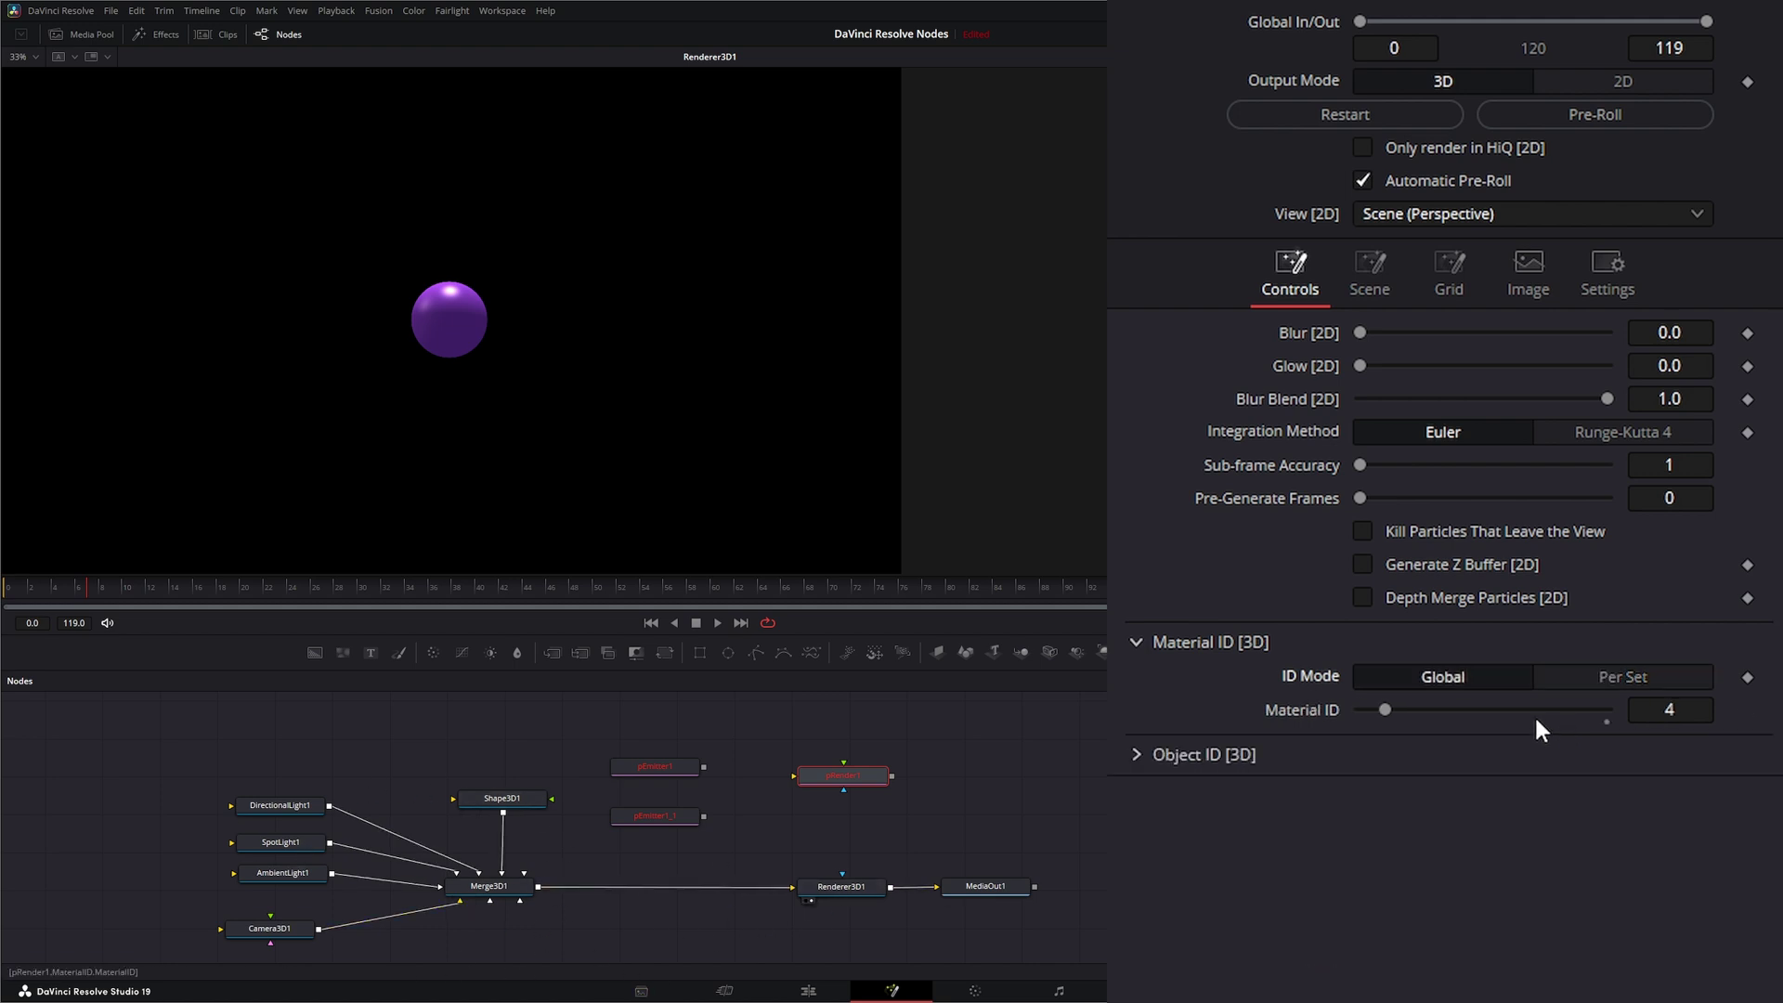
{"action": "left_click", "coordinate": [1132, 641]}
{"action": "left_click", "coordinate": [1137, 684]}
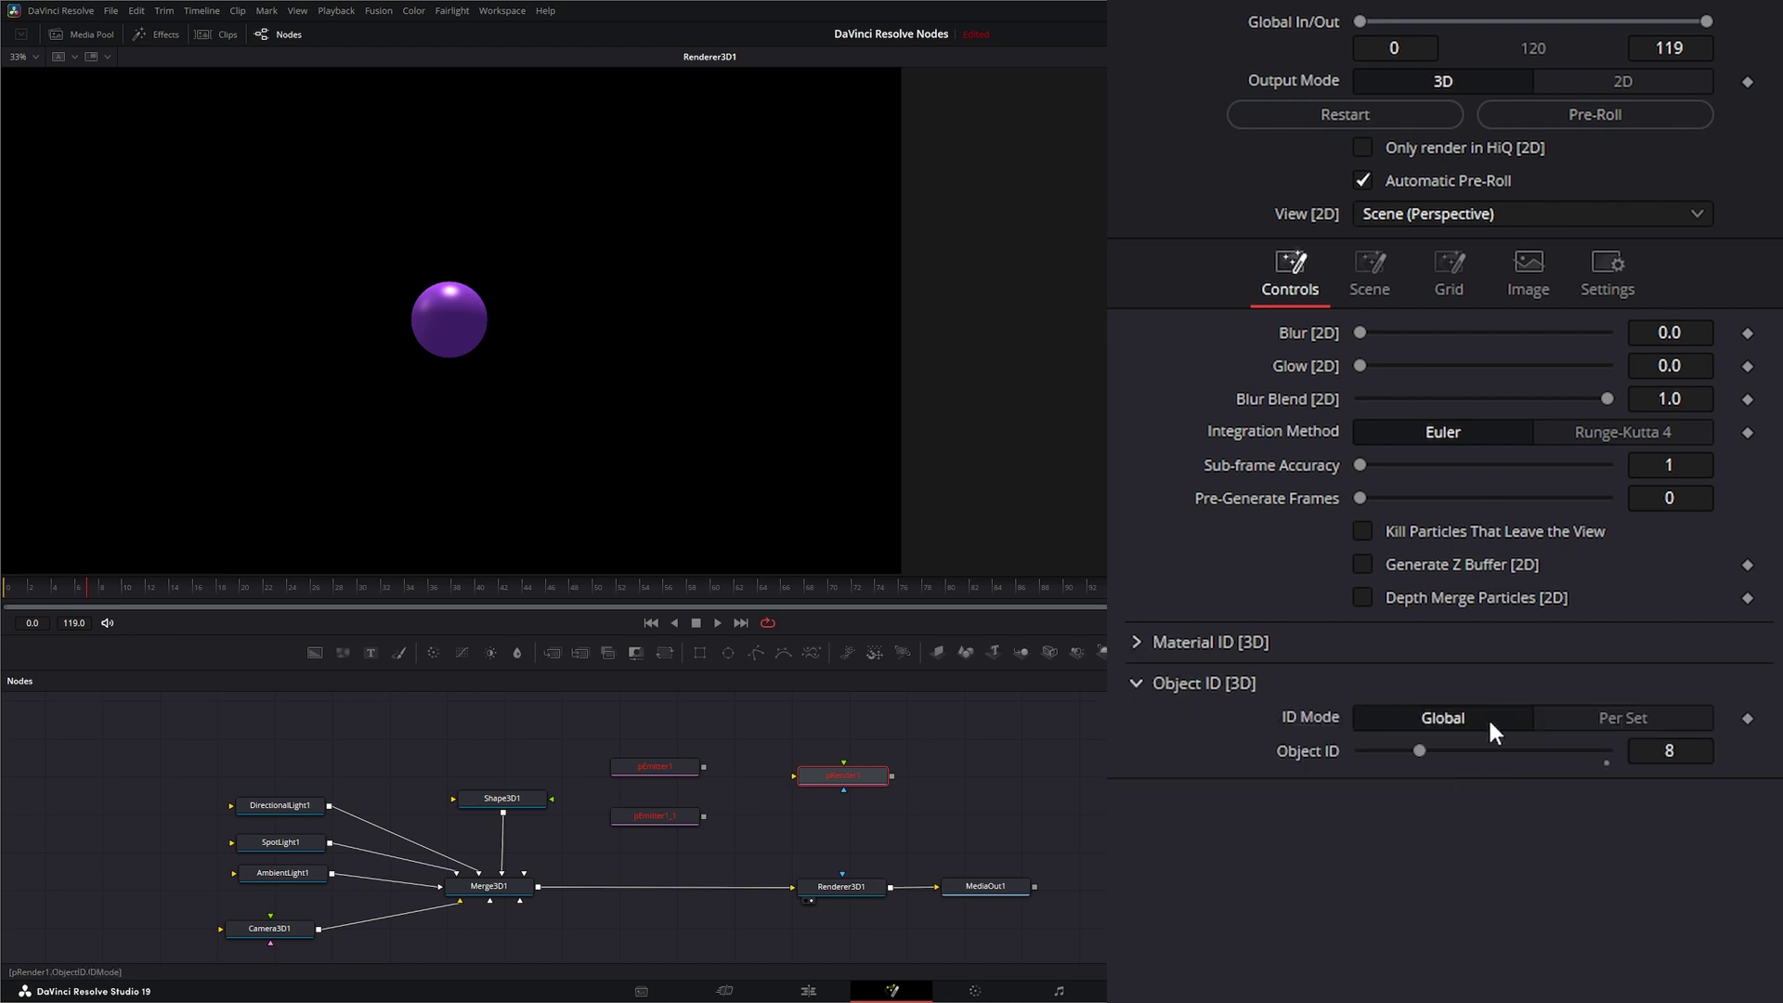
{"action": "left_click", "coordinate": [1619, 716]}
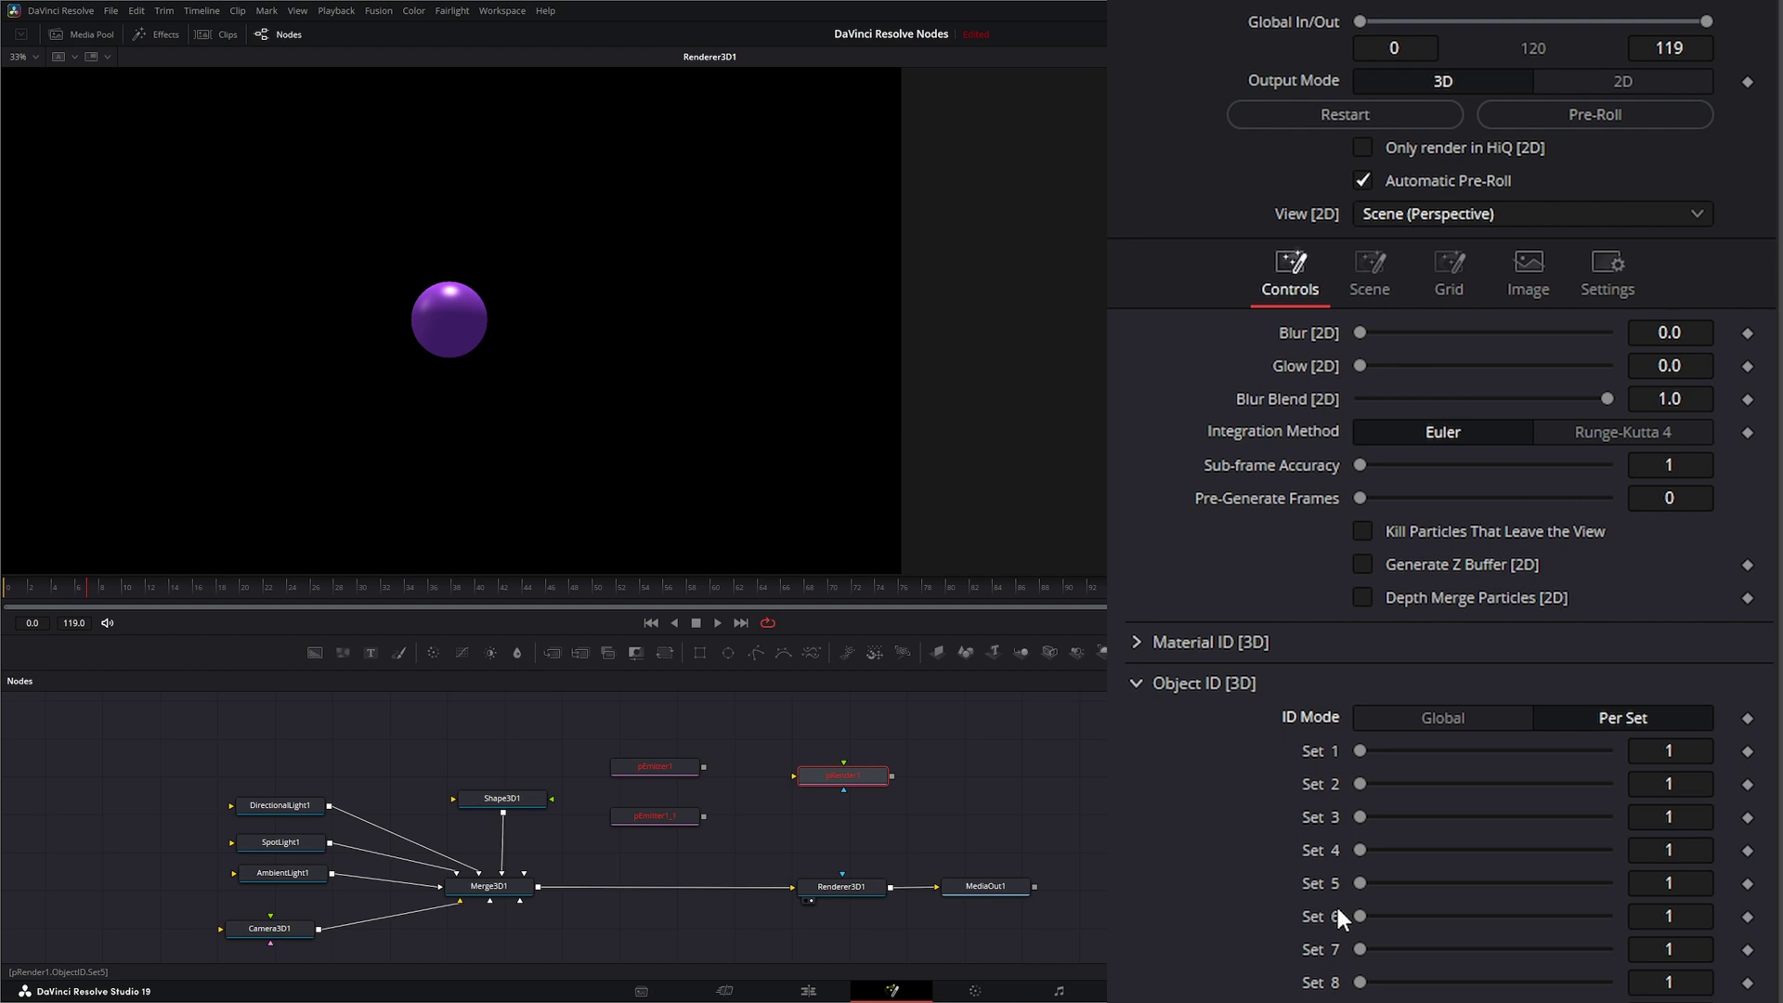
{"action": "left_click_drag", "start_coordinate": [608, 729], "coordinate": [719, 778]}
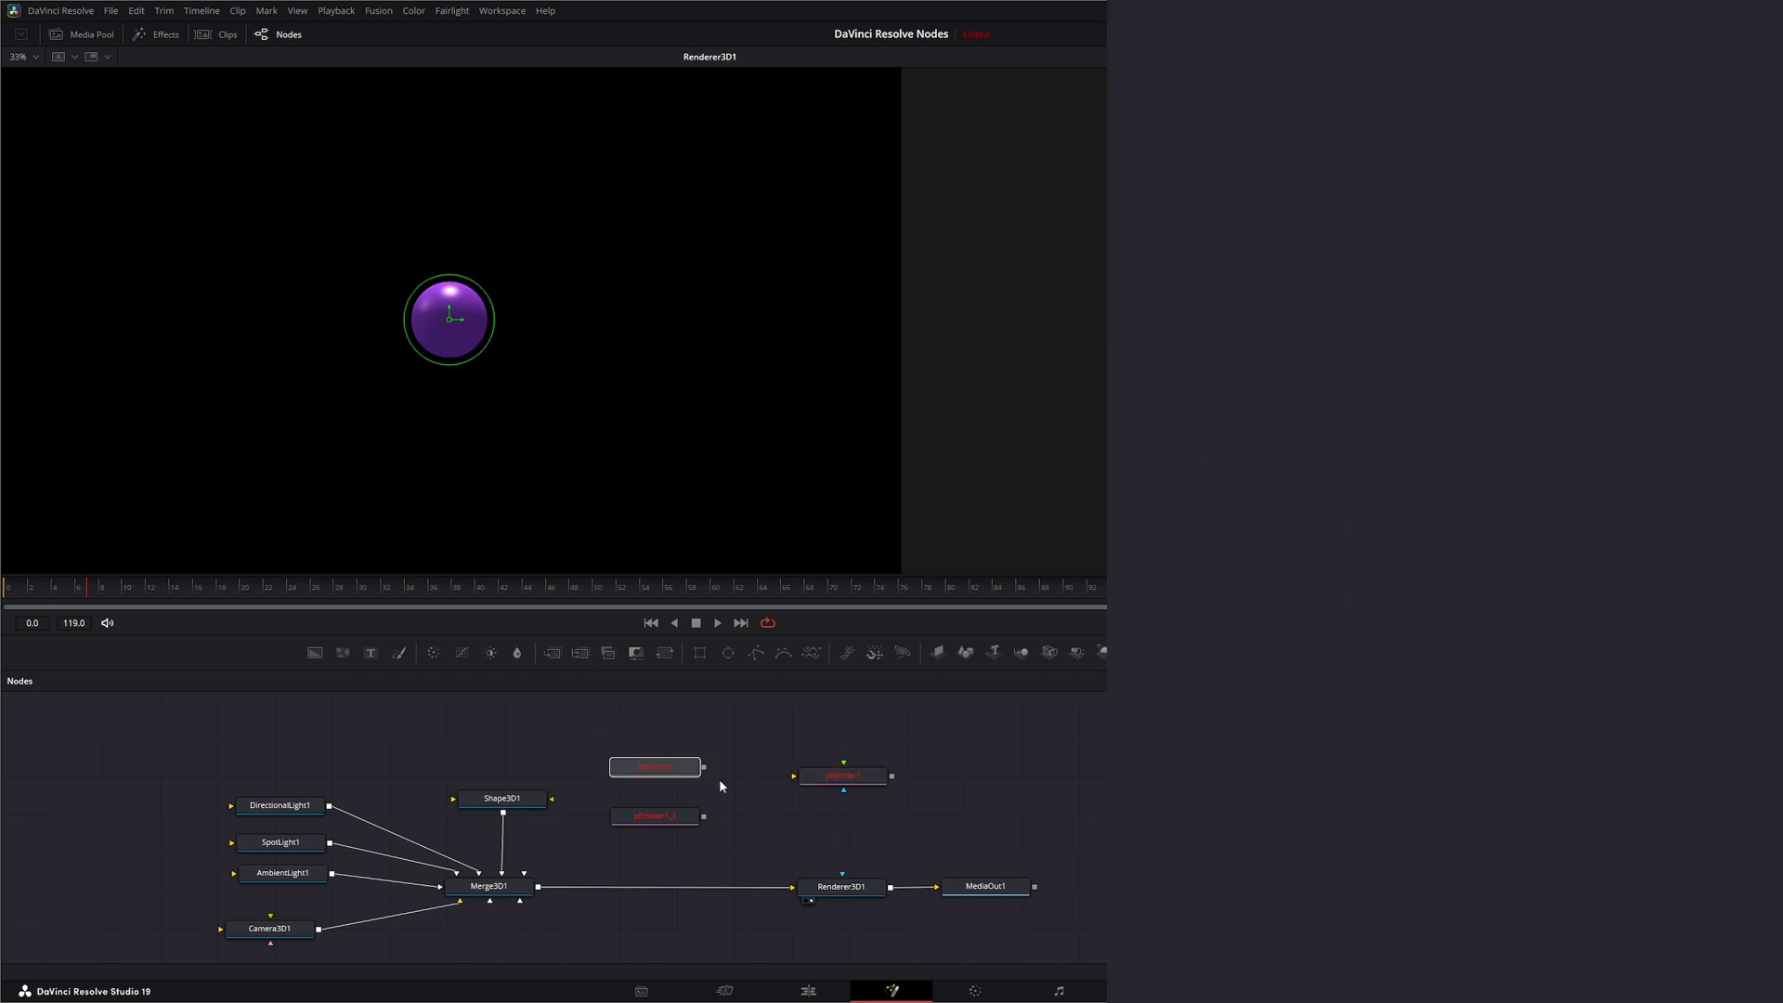
{"action": "left_click_drag", "start_coordinate": [598, 791], "coordinate": [746, 843]}
{"action": "left_click", "coordinate": [841, 778]}
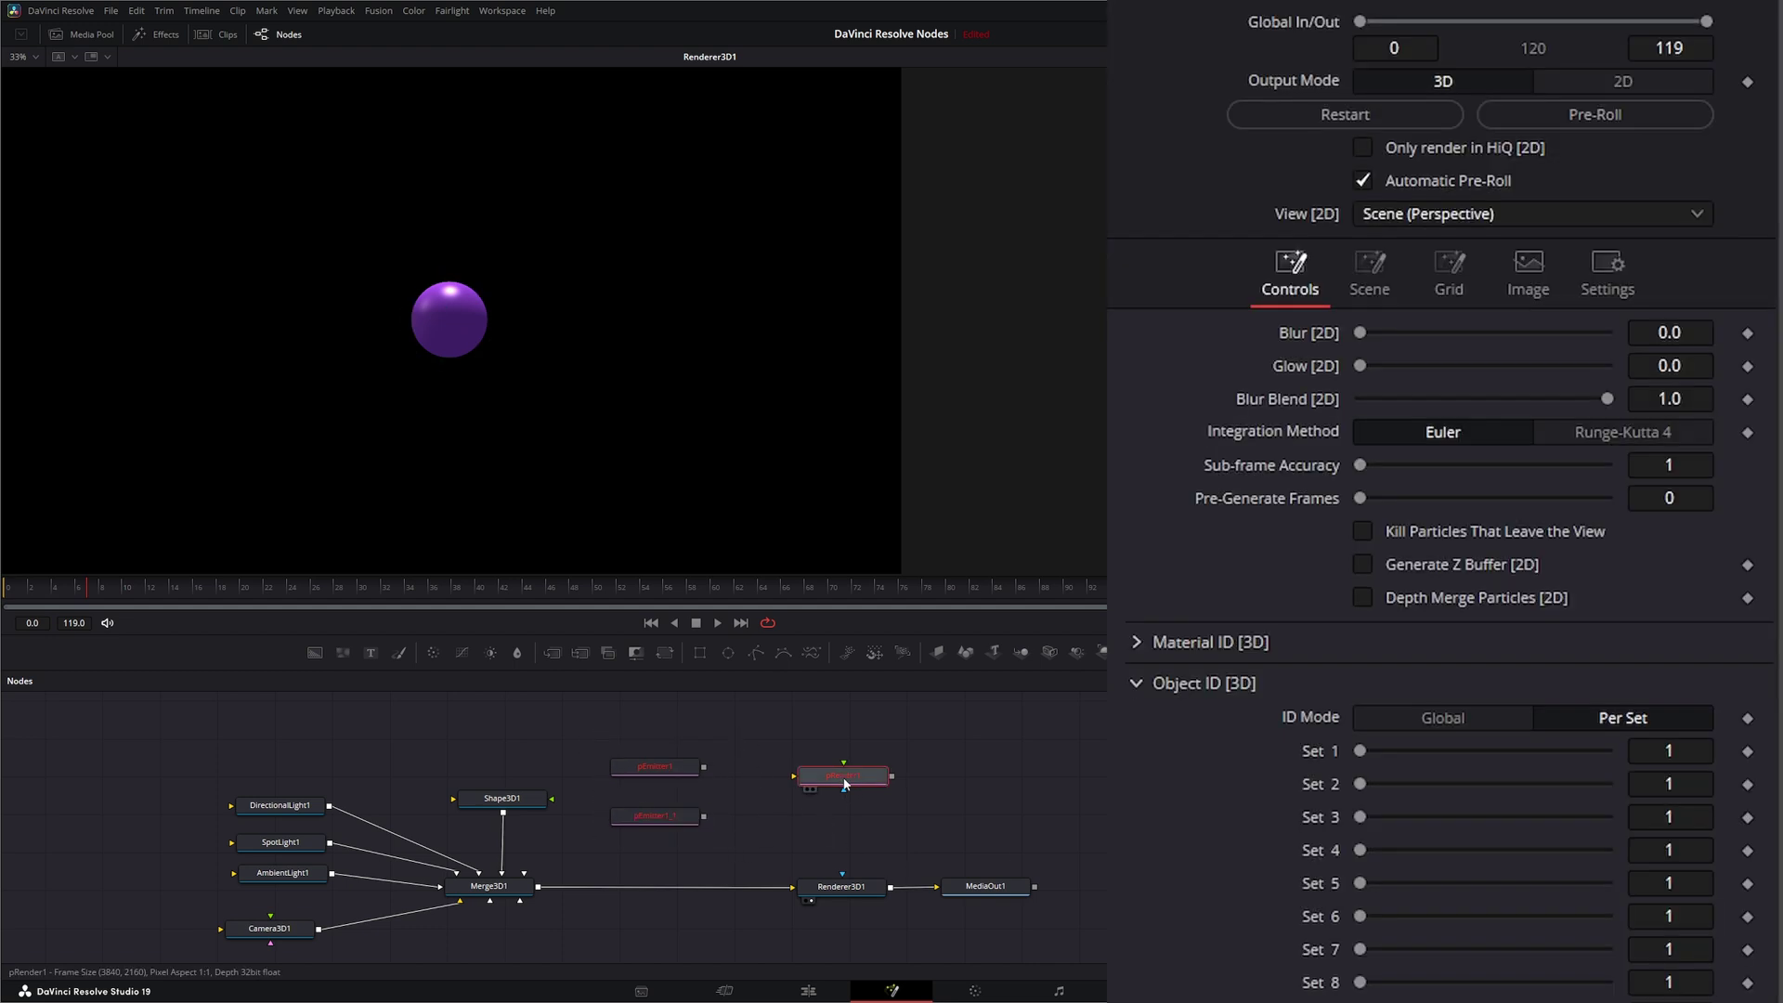
{"action": "left_click", "coordinate": [1446, 716]}
{"action": "left_click", "coordinate": [1137, 683]}
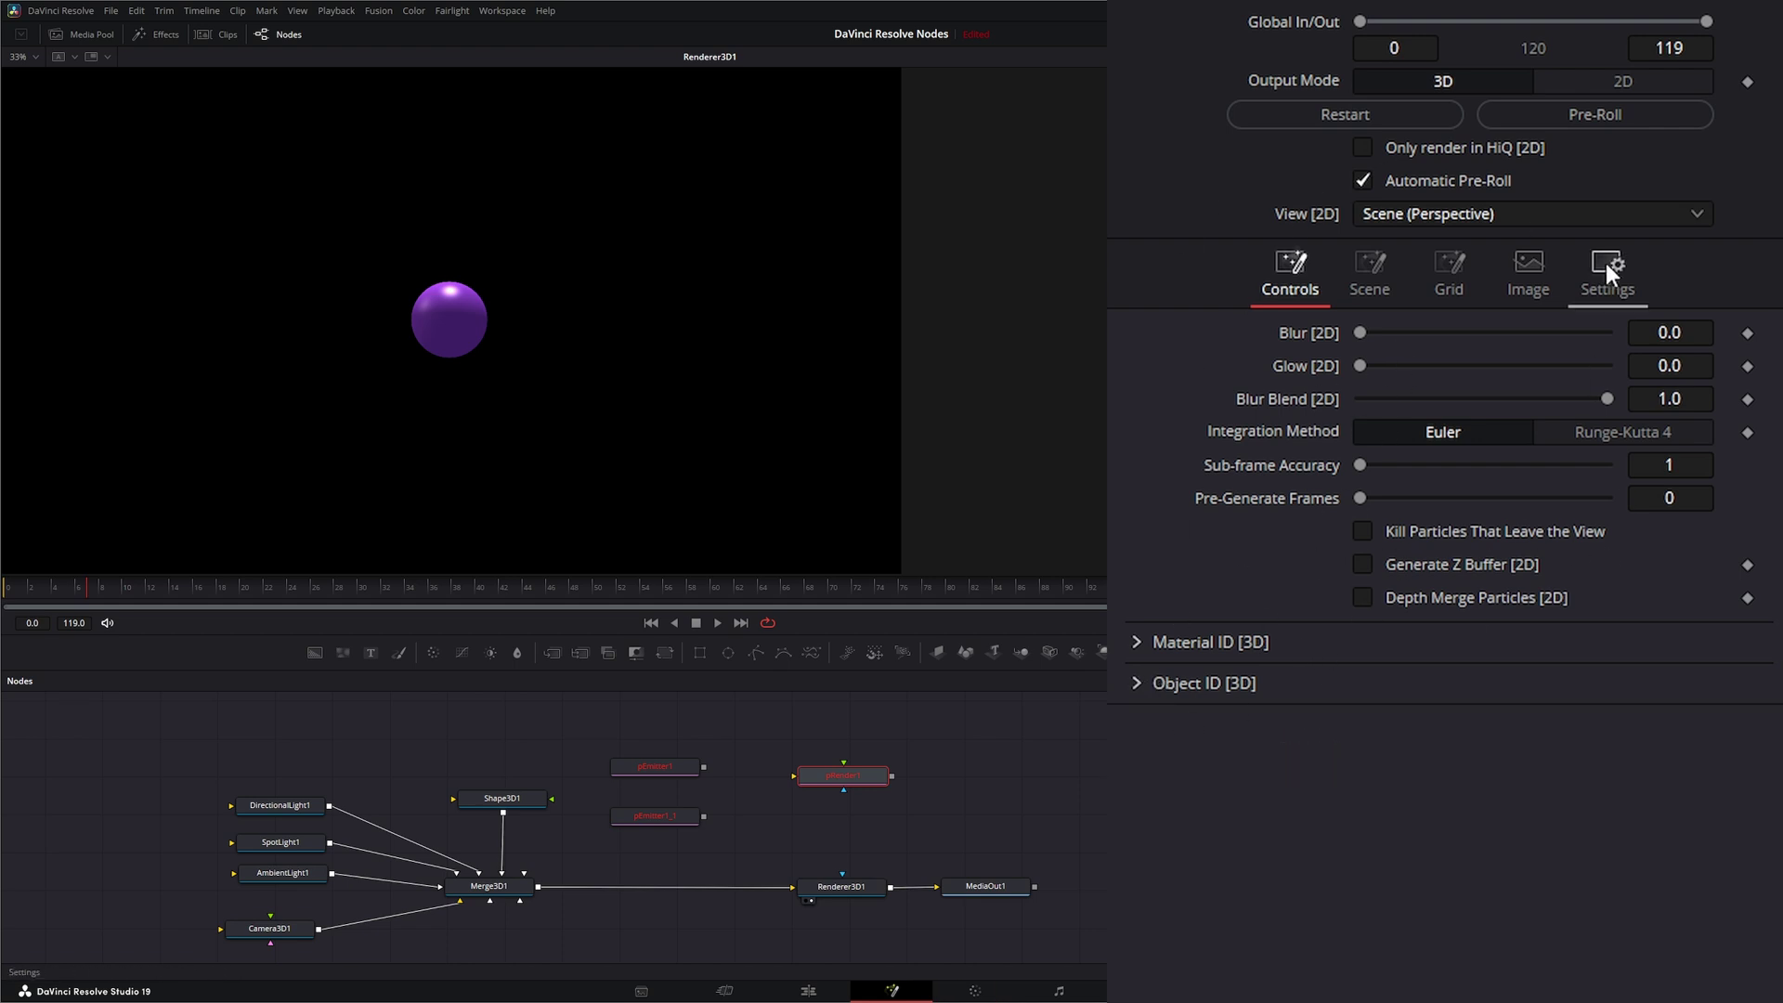
{"action": "left_click", "coordinate": [1365, 270]}
{"action": "left_click", "coordinate": [1290, 271]}
Delete the copied emitter and line pEmitter1 up level with pRender1.
{"action": "left_click_drag", "start_coordinate": [598, 843], "coordinate": [797, 776]}
{"action": "key", "text": "Delete"}
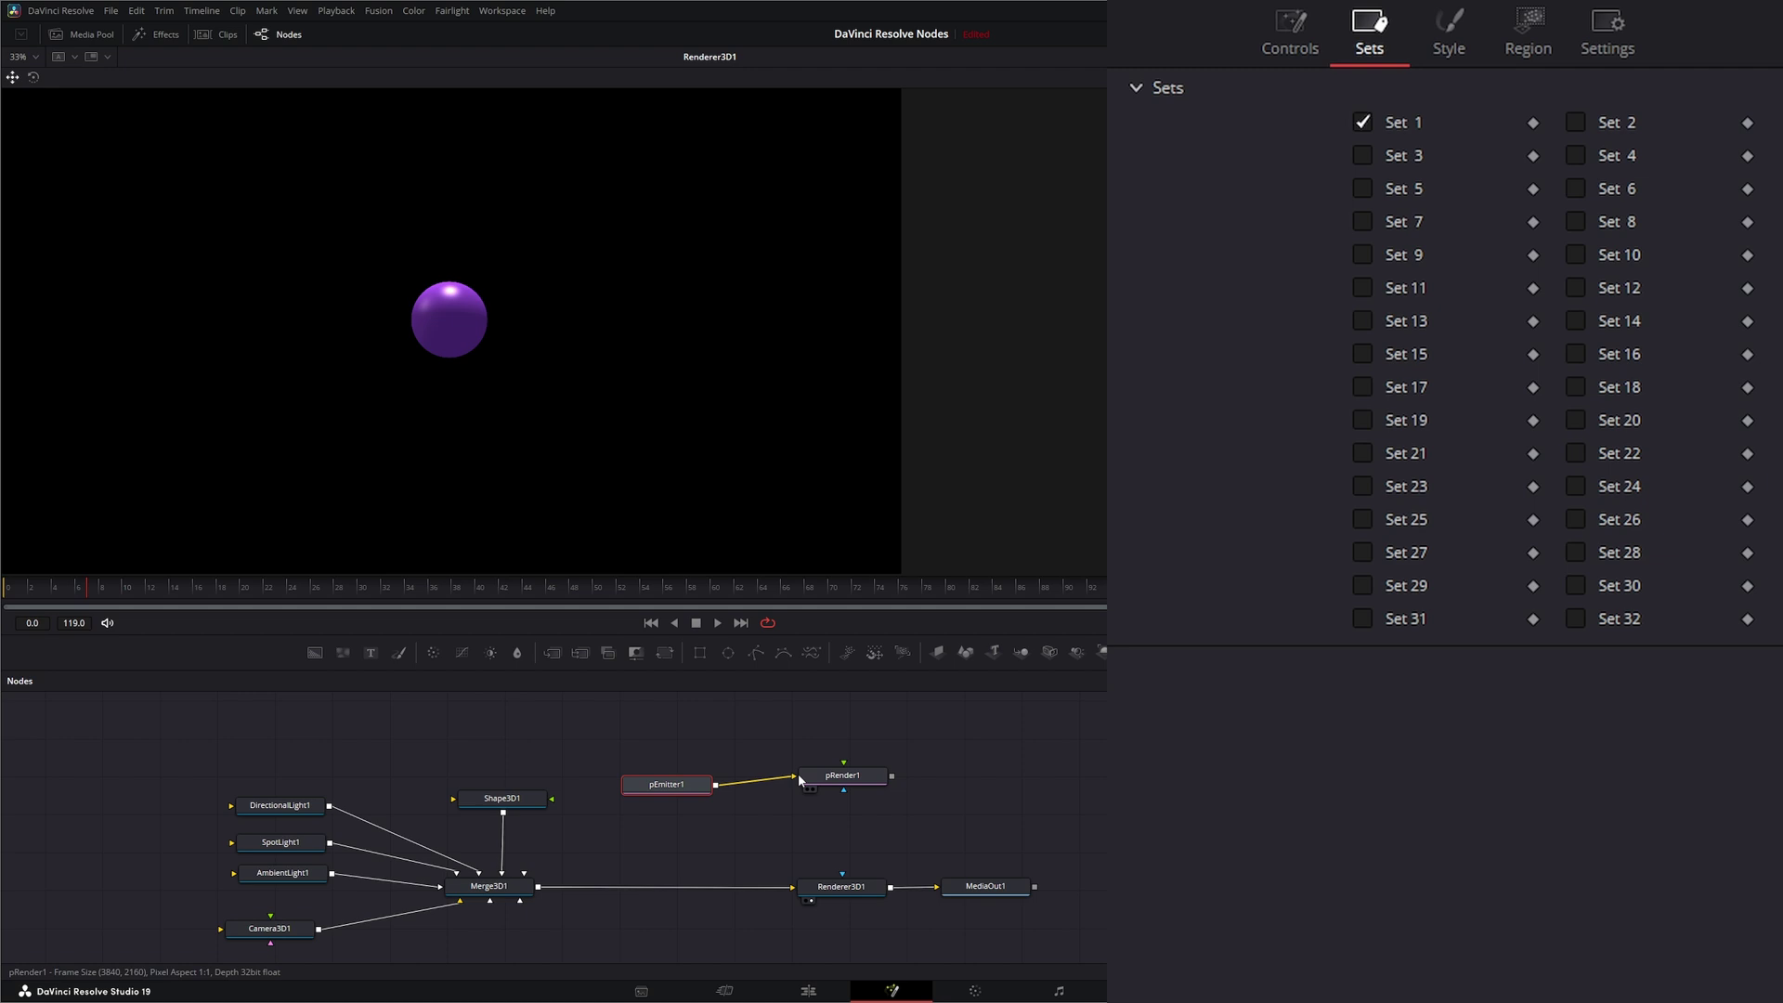
{"action": "left_click_drag", "start_coordinate": [677, 791], "coordinate": [689, 781]}
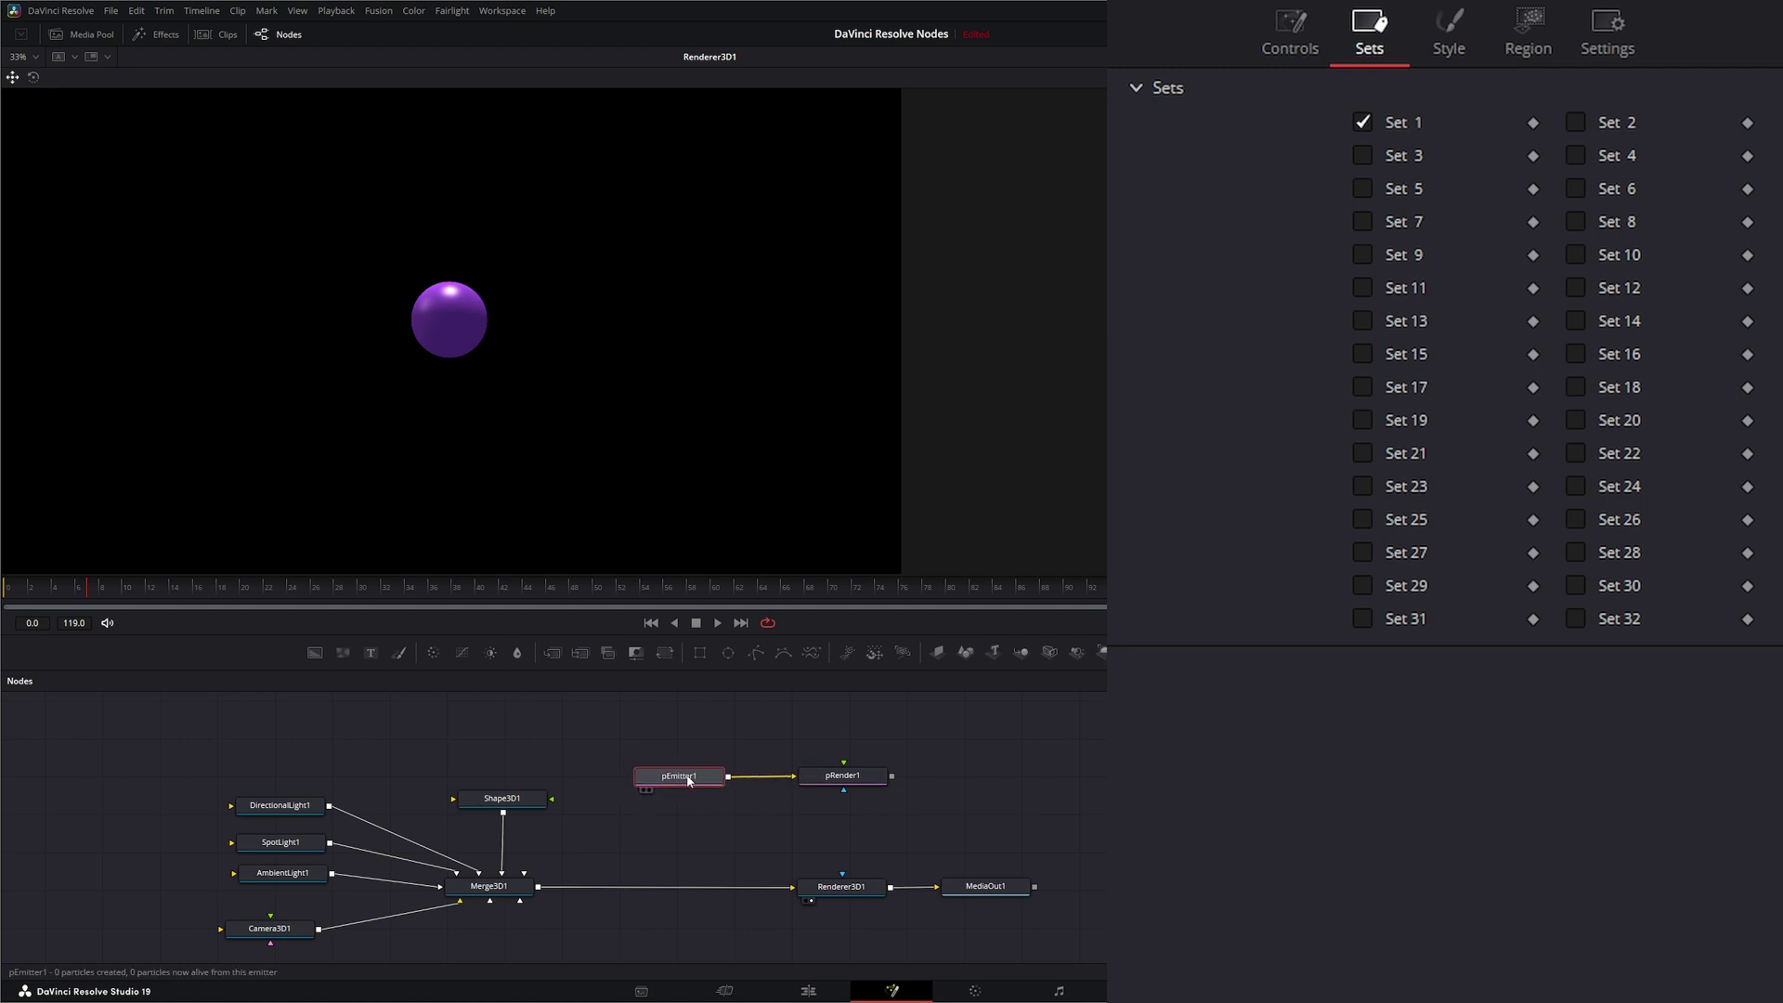
{"action": "left_click", "coordinate": [1292, 20]}
{"action": "left_click_drag", "start_coordinate": [698, 777], "coordinate": [692, 778]}
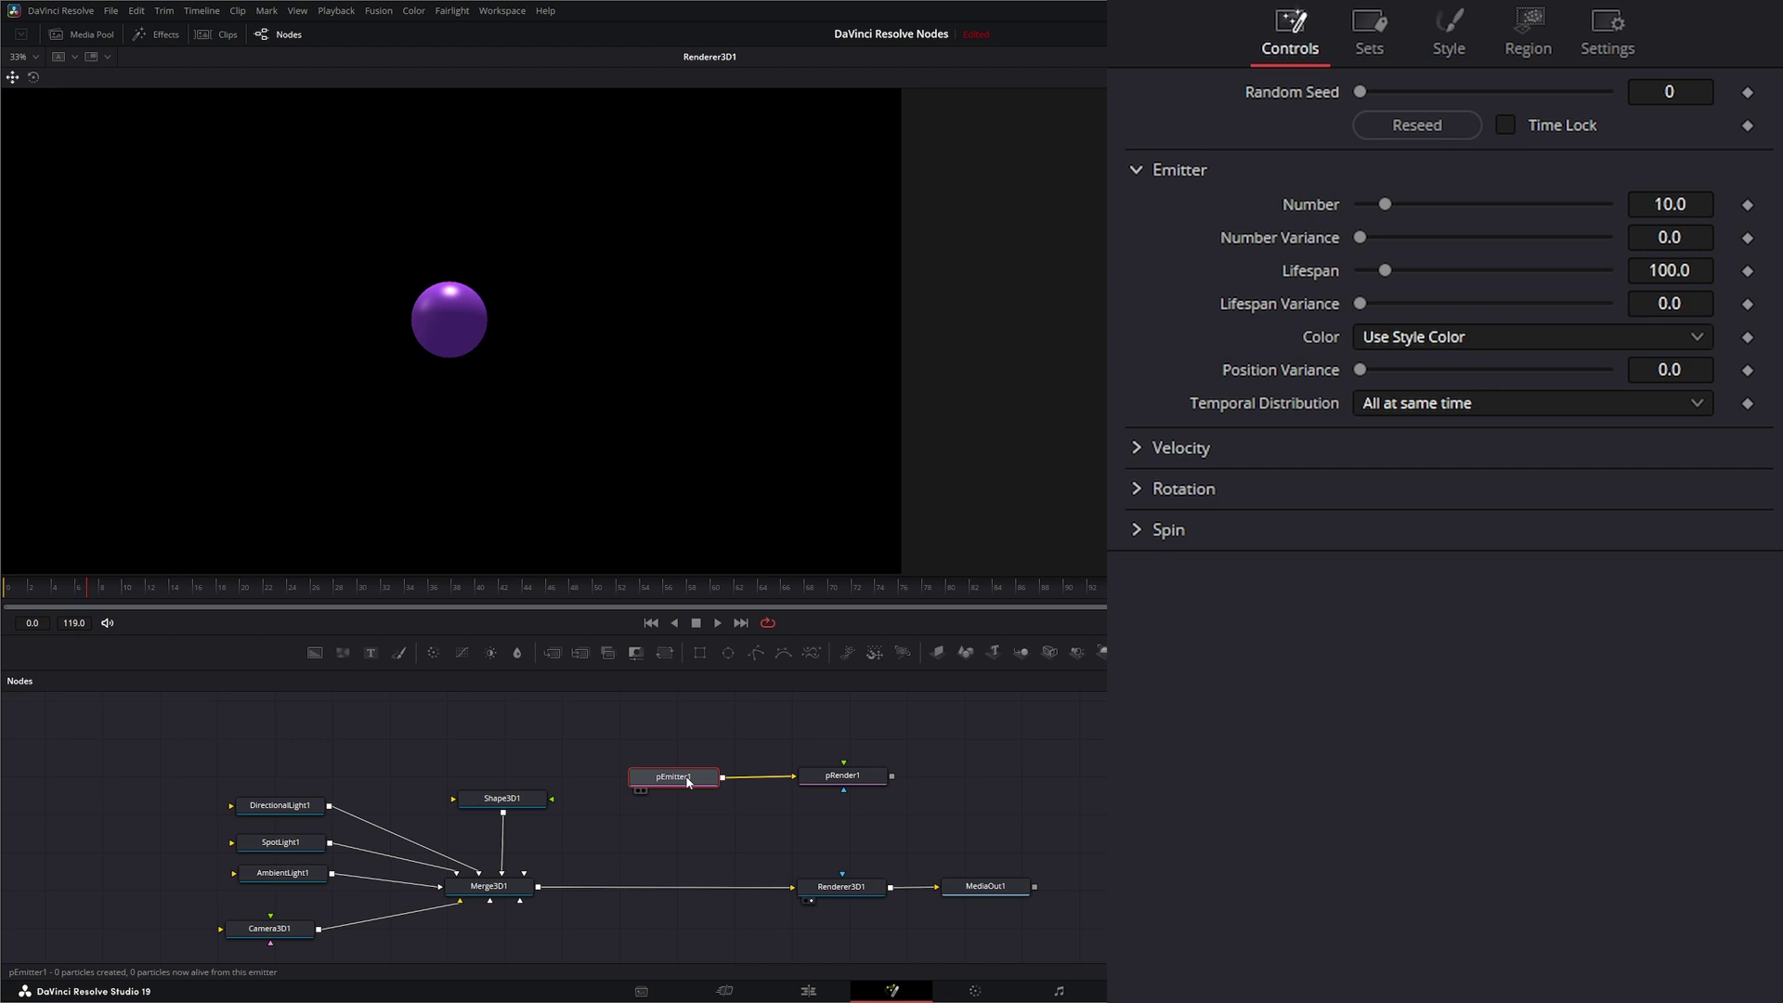
{"action": "left_click_drag", "start_coordinate": [594, 717], "coordinate": [677, 782]}
Set pEmitter1's Region to Mesh and connect Shape3D1 to its mesh input.
{"action": "left_click", "coordinate": [1528, 33]}
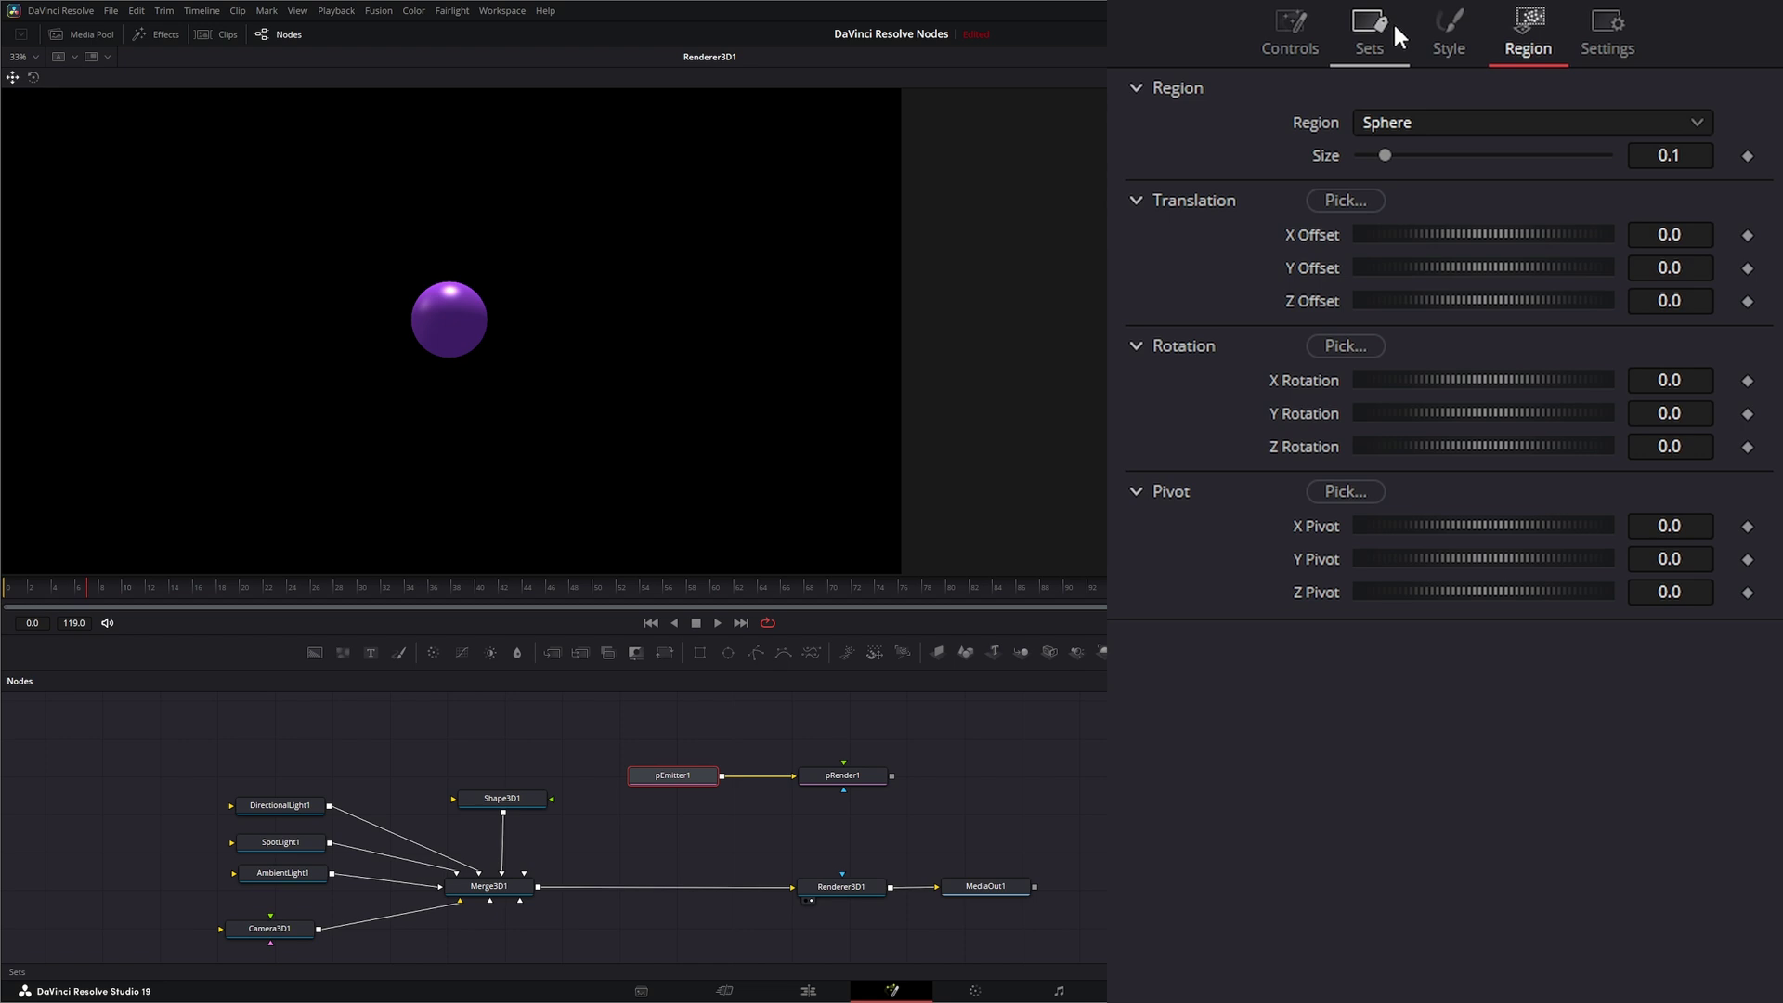
{"action": "left_click", "coordinate": [1402, 118]}
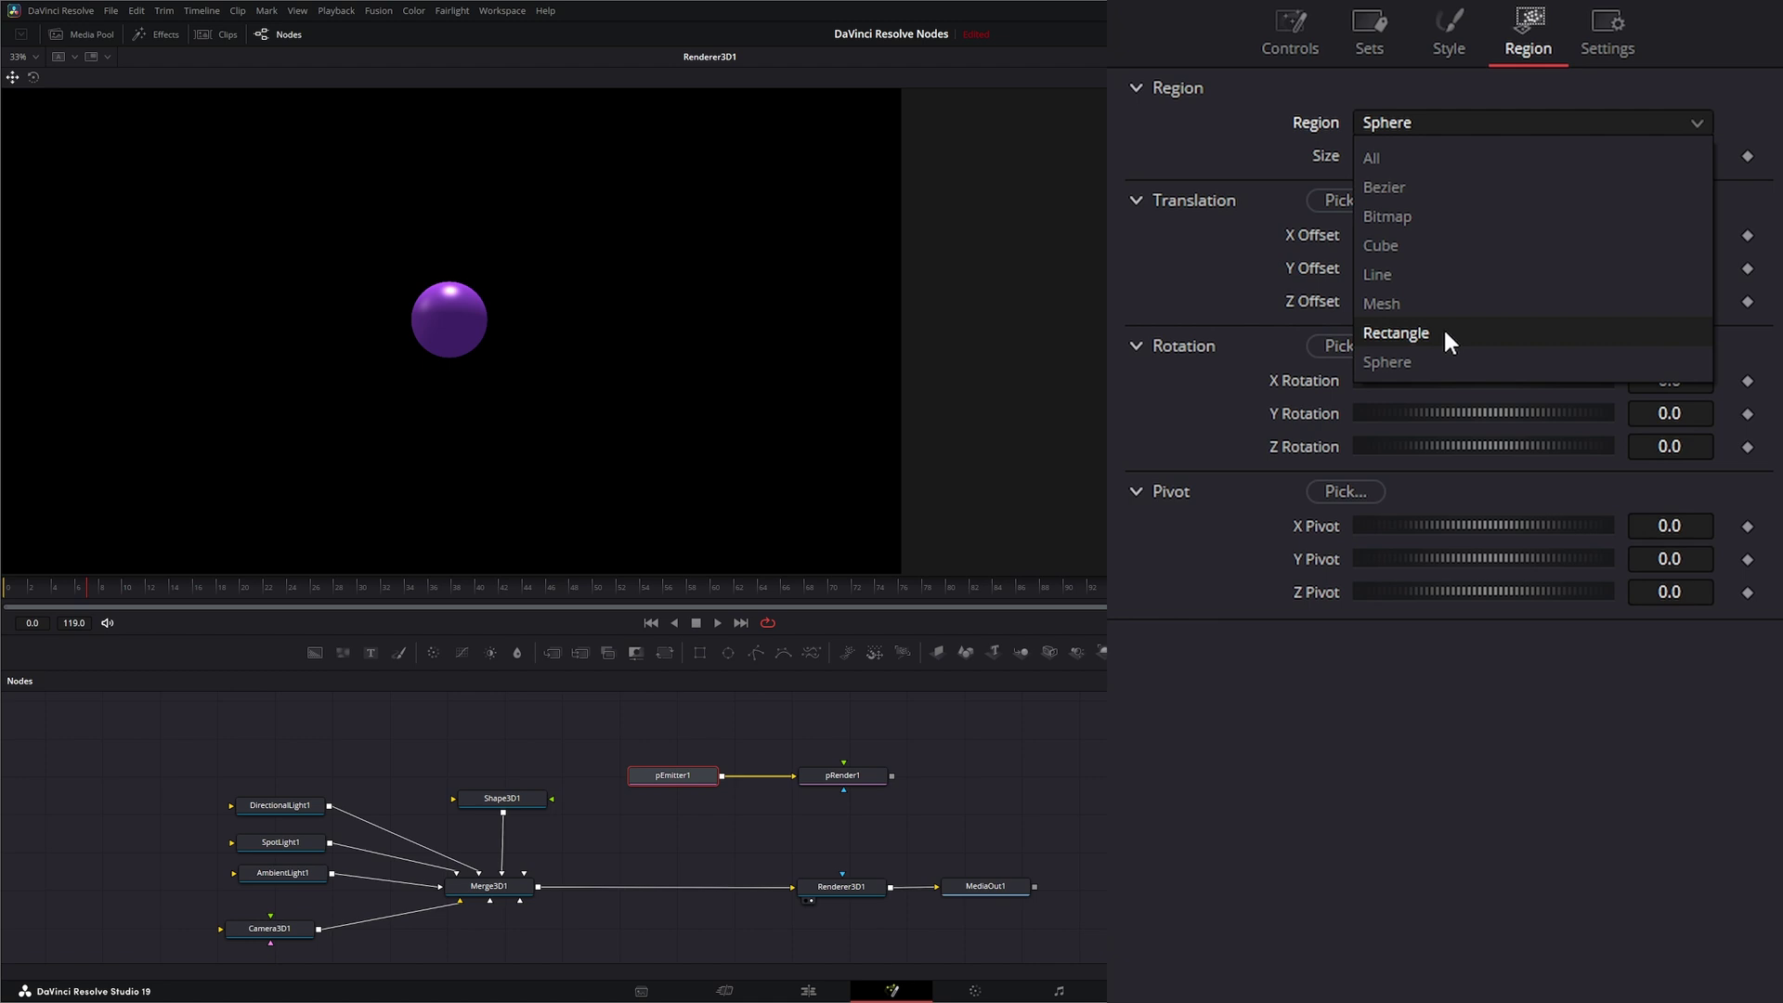
{"action": "left_click", "coordinate": [1392, 300]}
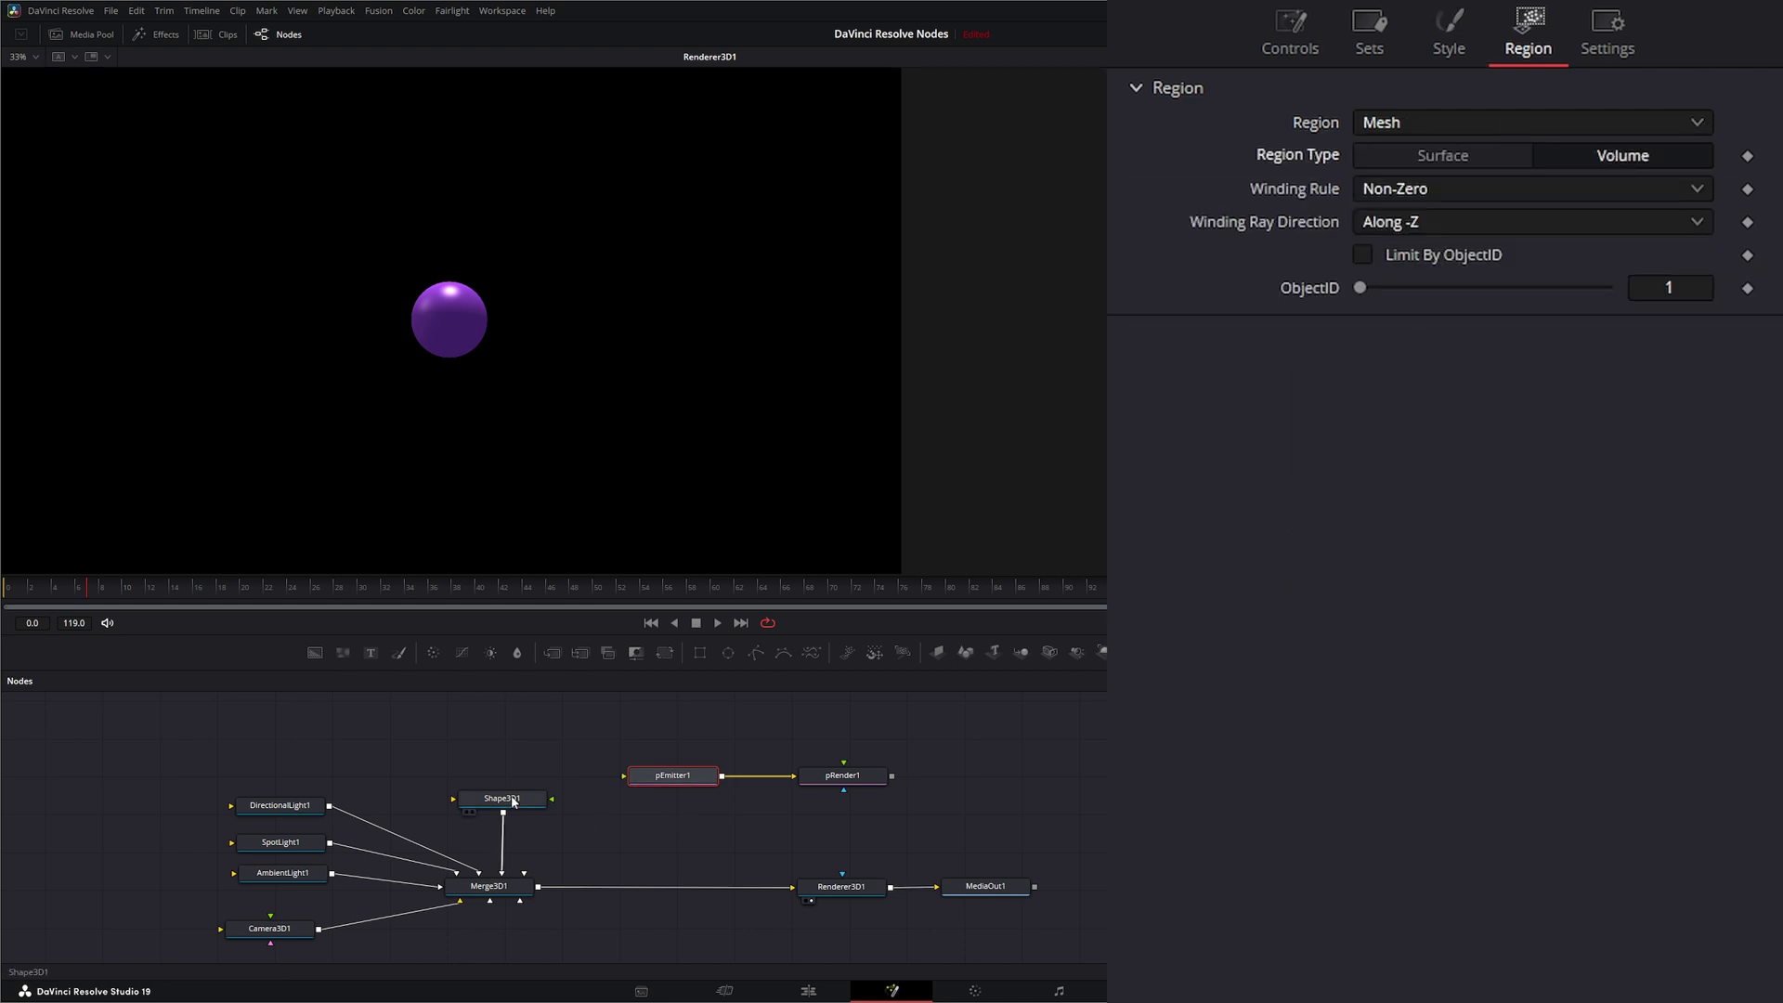
{"action": "left_click_drag", "start_coordinate": [437, 744], "coordinate": [681, 785]}
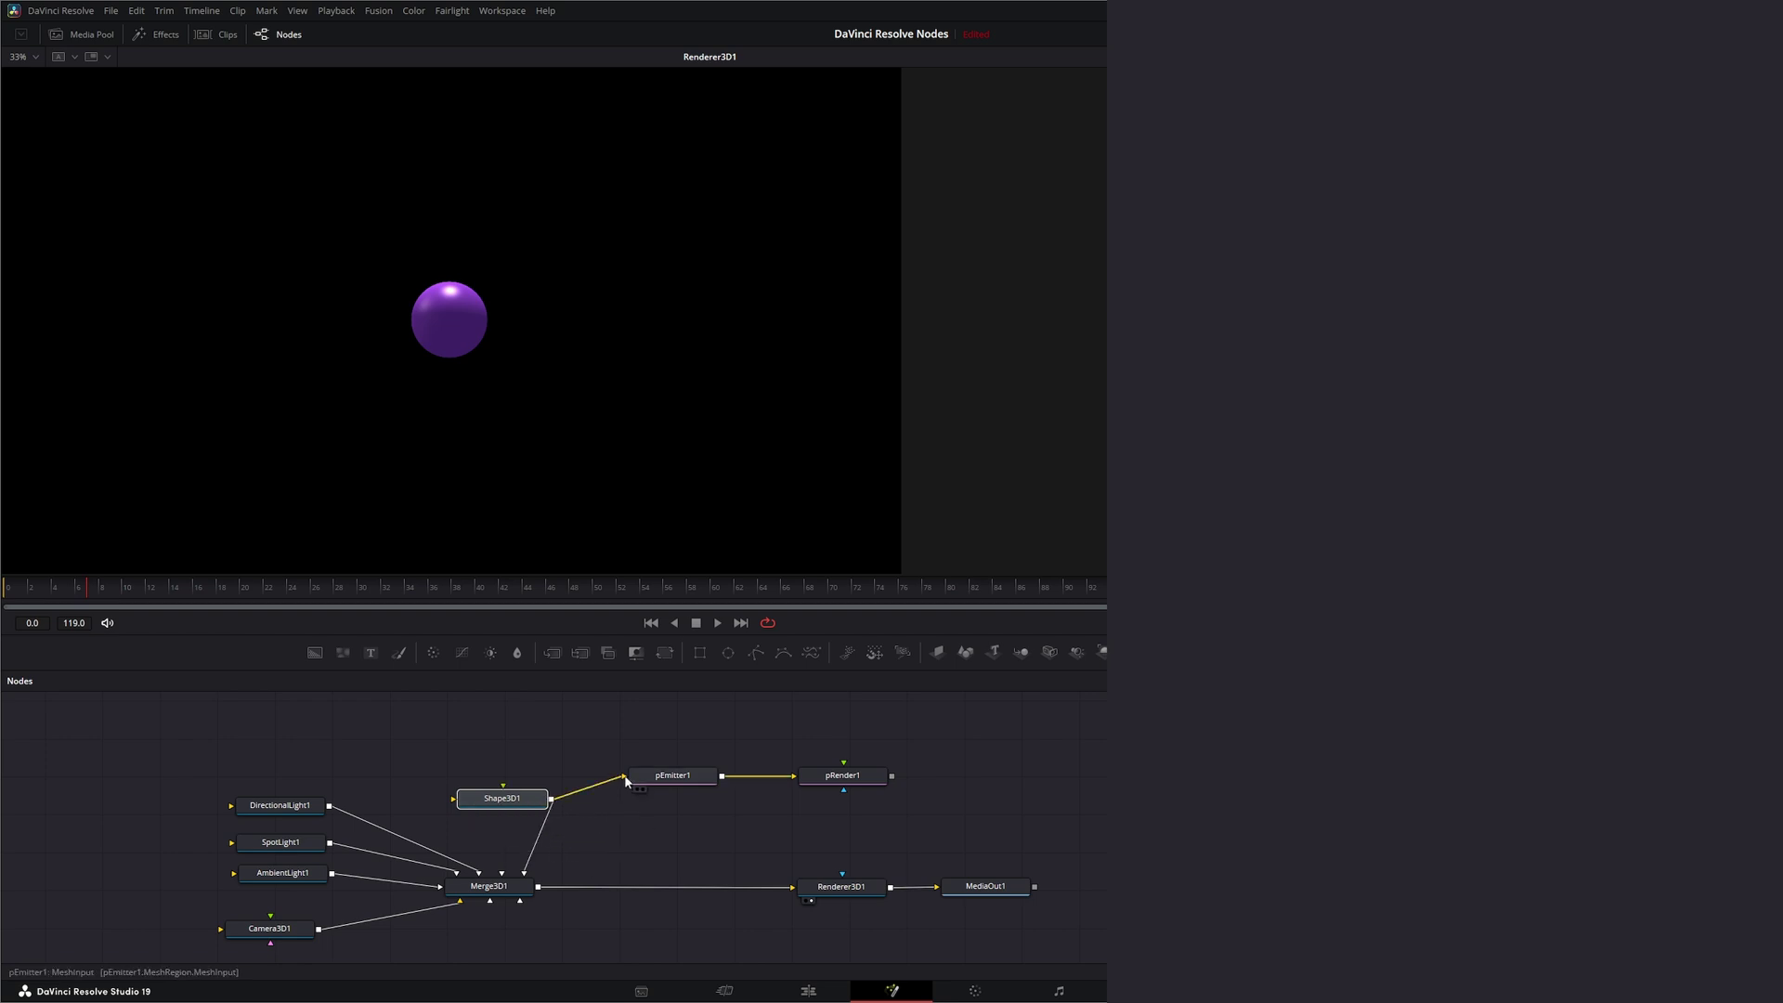
{"action": "left_click", "coordinate": [681, 784]}
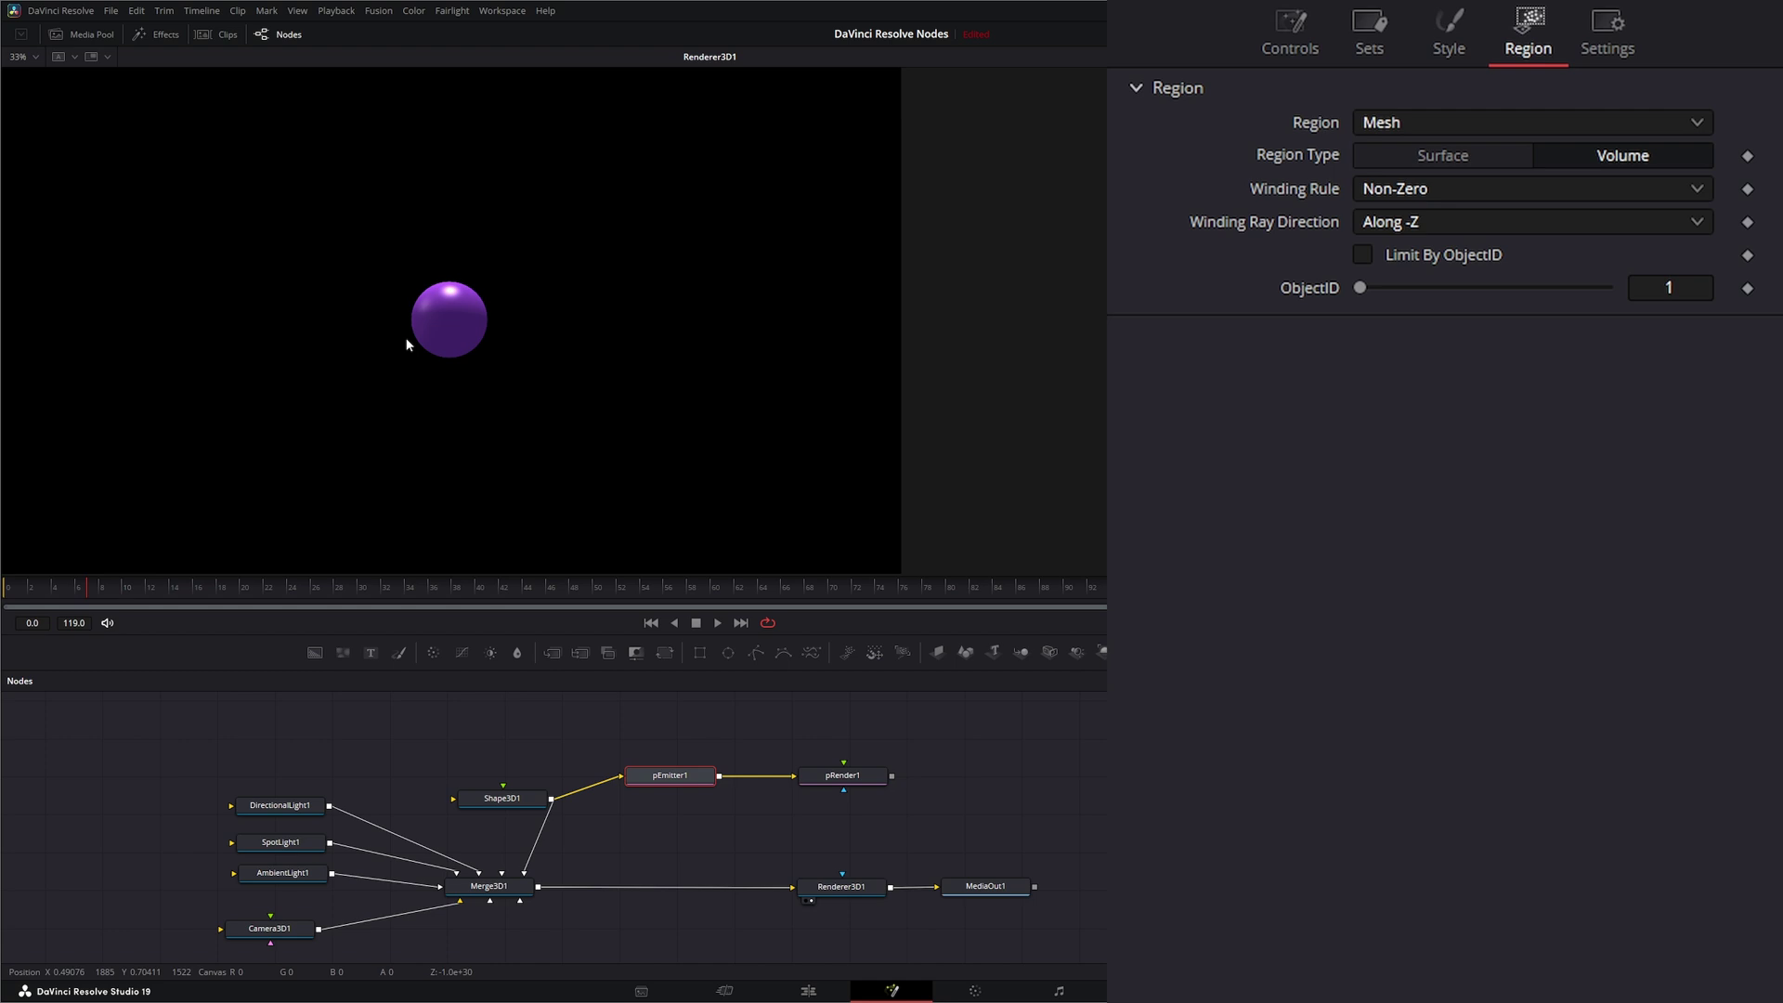
Set the emitter's particle Number to 200 with a Number Variance of 20.
{"action": "left_click", "coordinate": [1308, 41]}
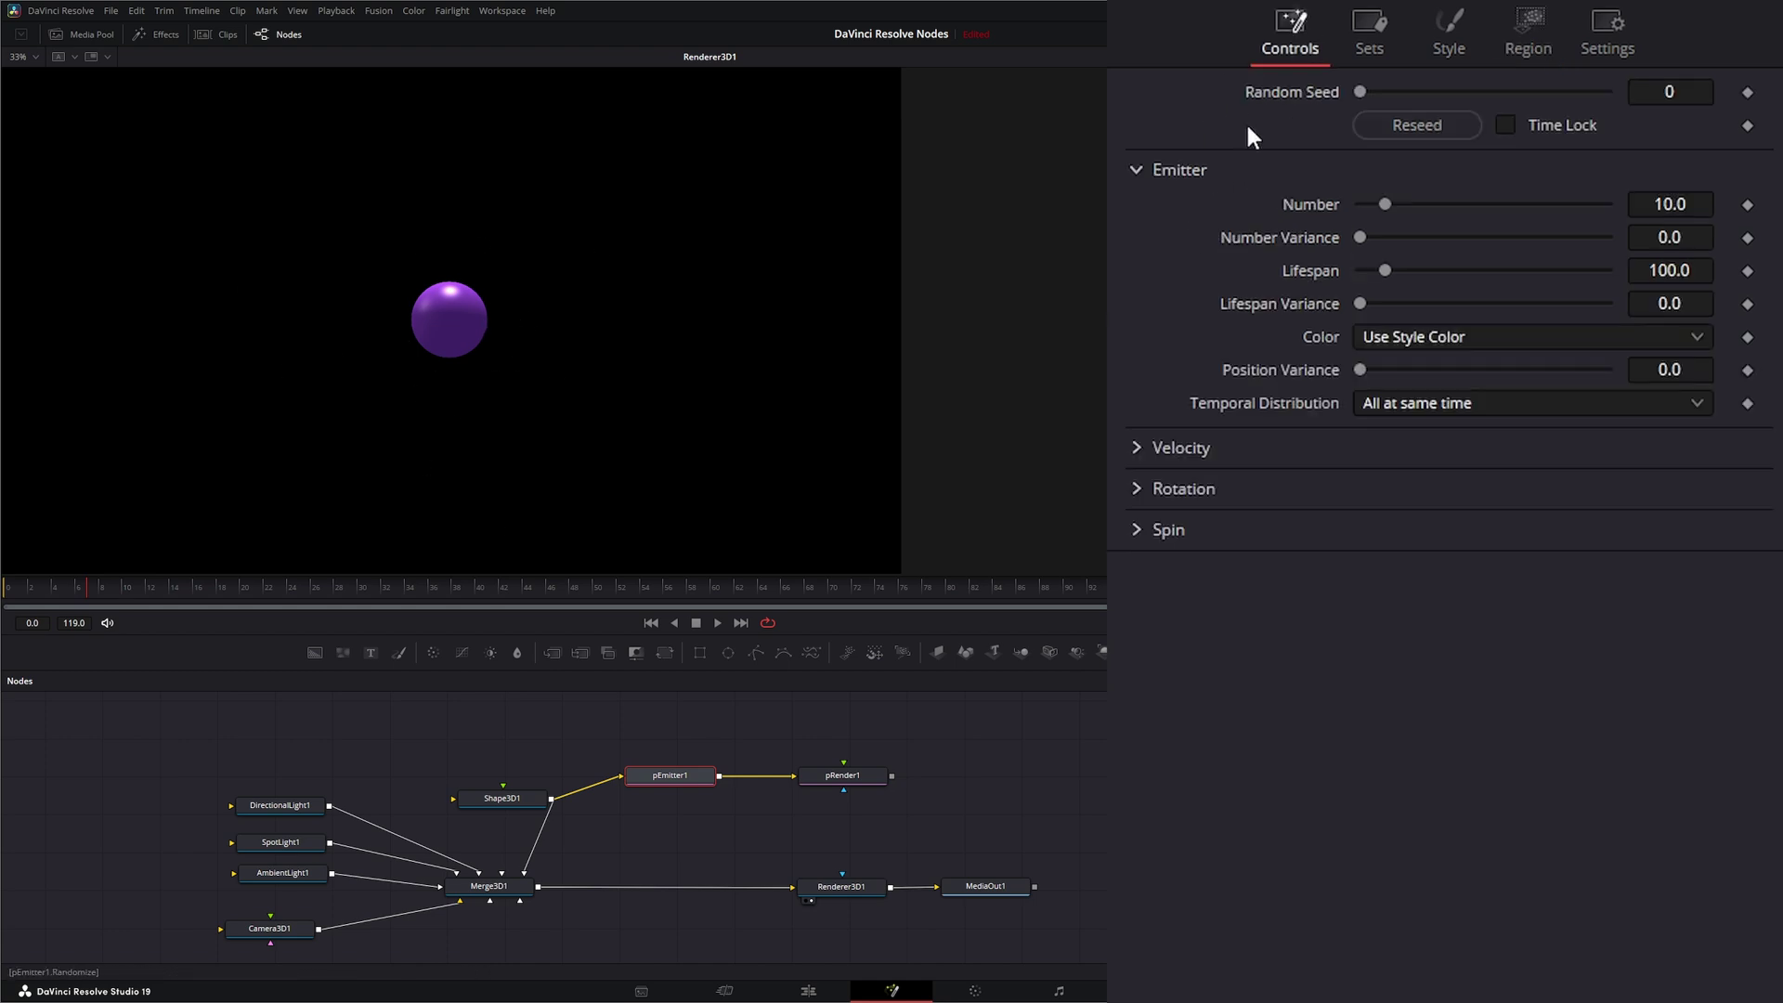
{"action": "left_click", "coordinate": [1671, 205]}
{"action": "type", "text": "200"}
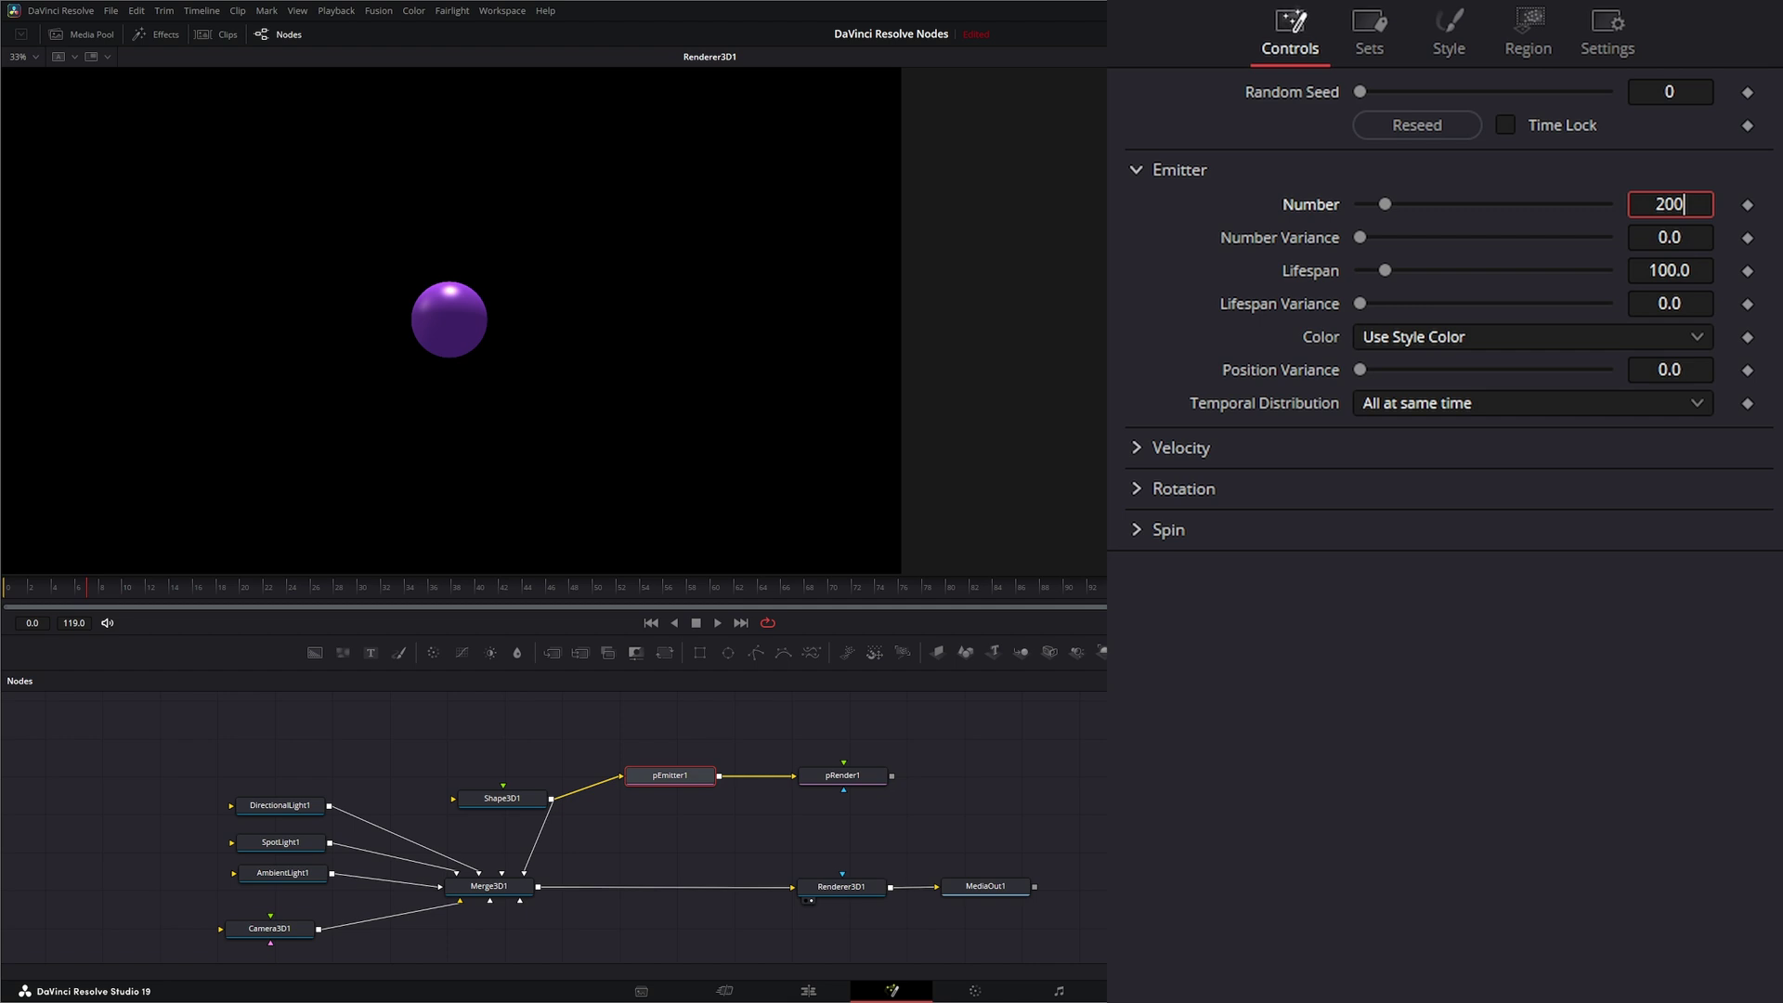
{"action": "left_click", "coordinate": [1670, 271]}
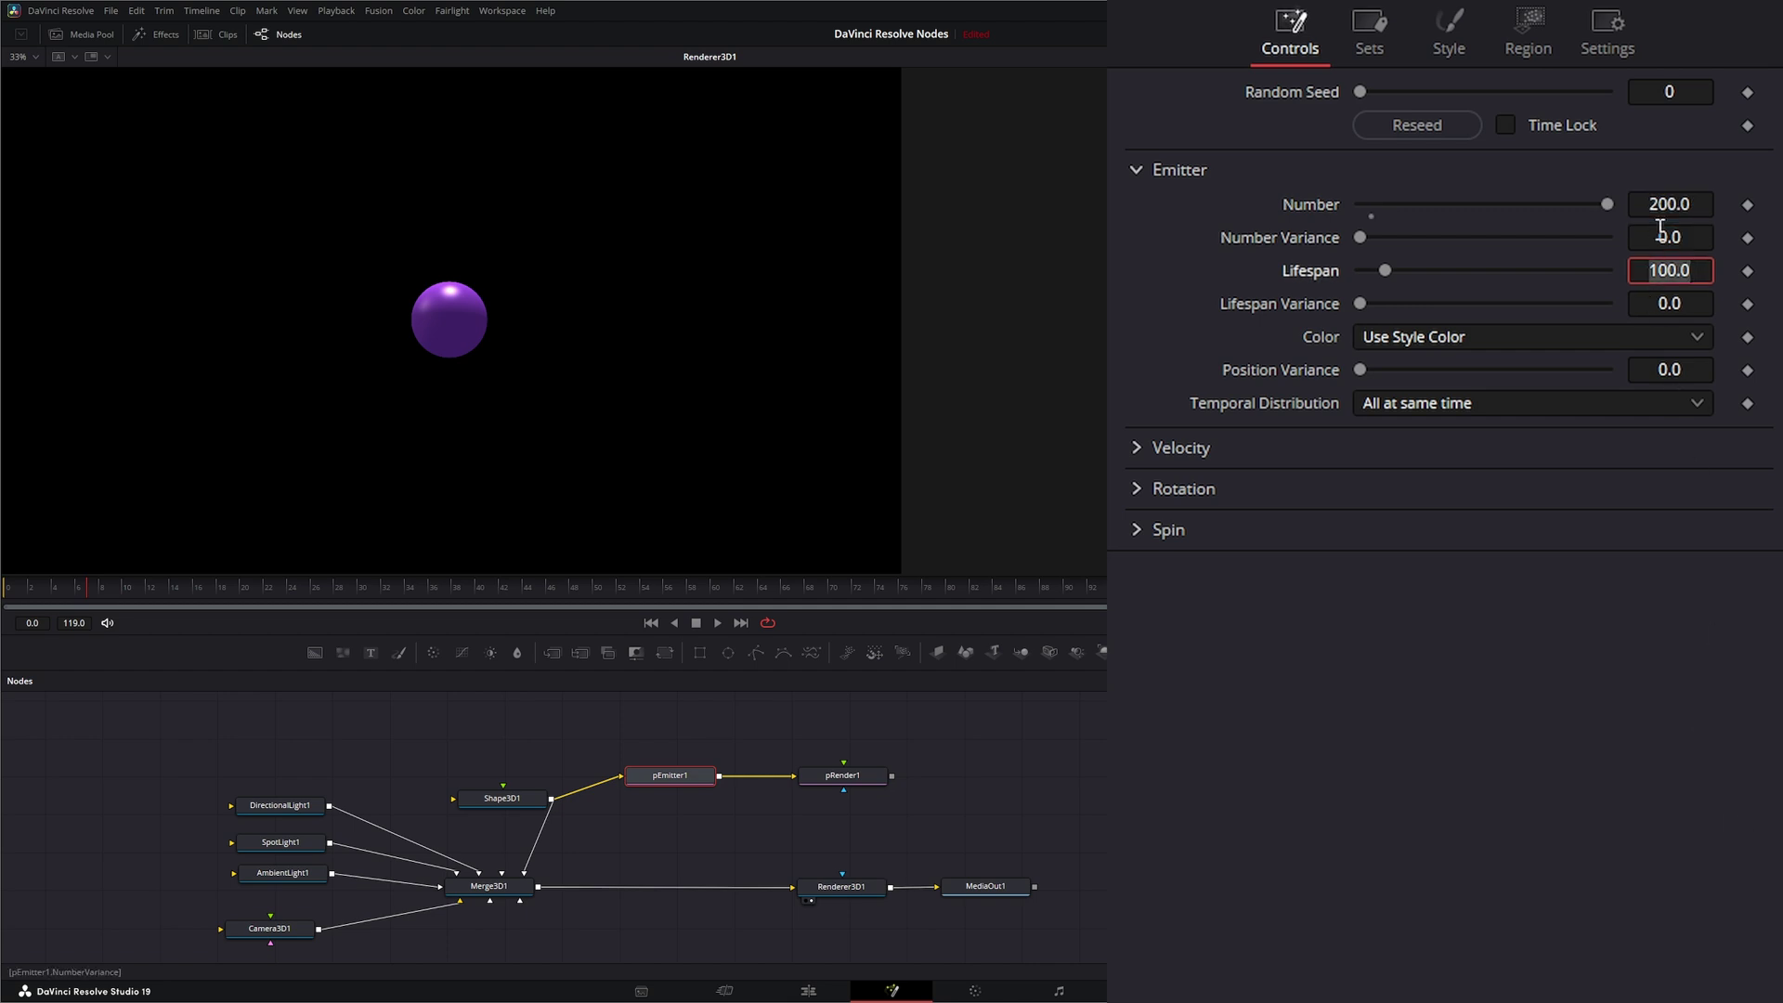
{"action": "key", "text": "shift+Tab"}
{"action": "type", "text": "20"}
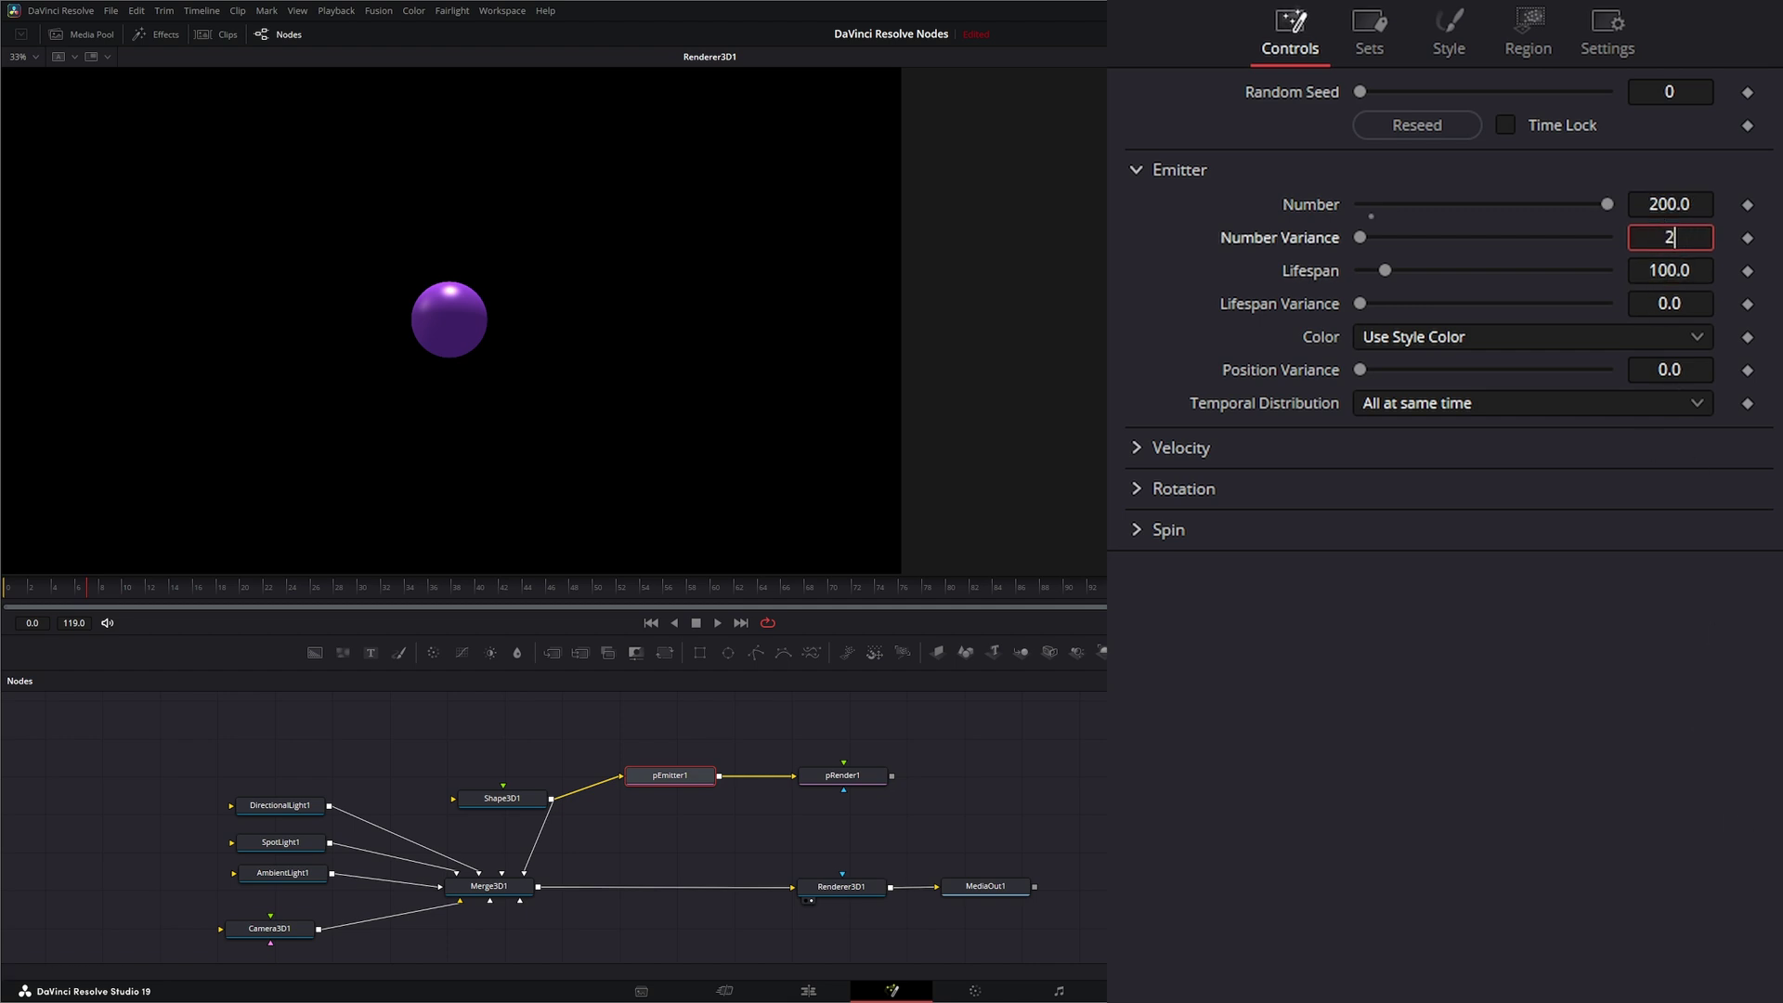
{"action": "key", "text": "Tab"}
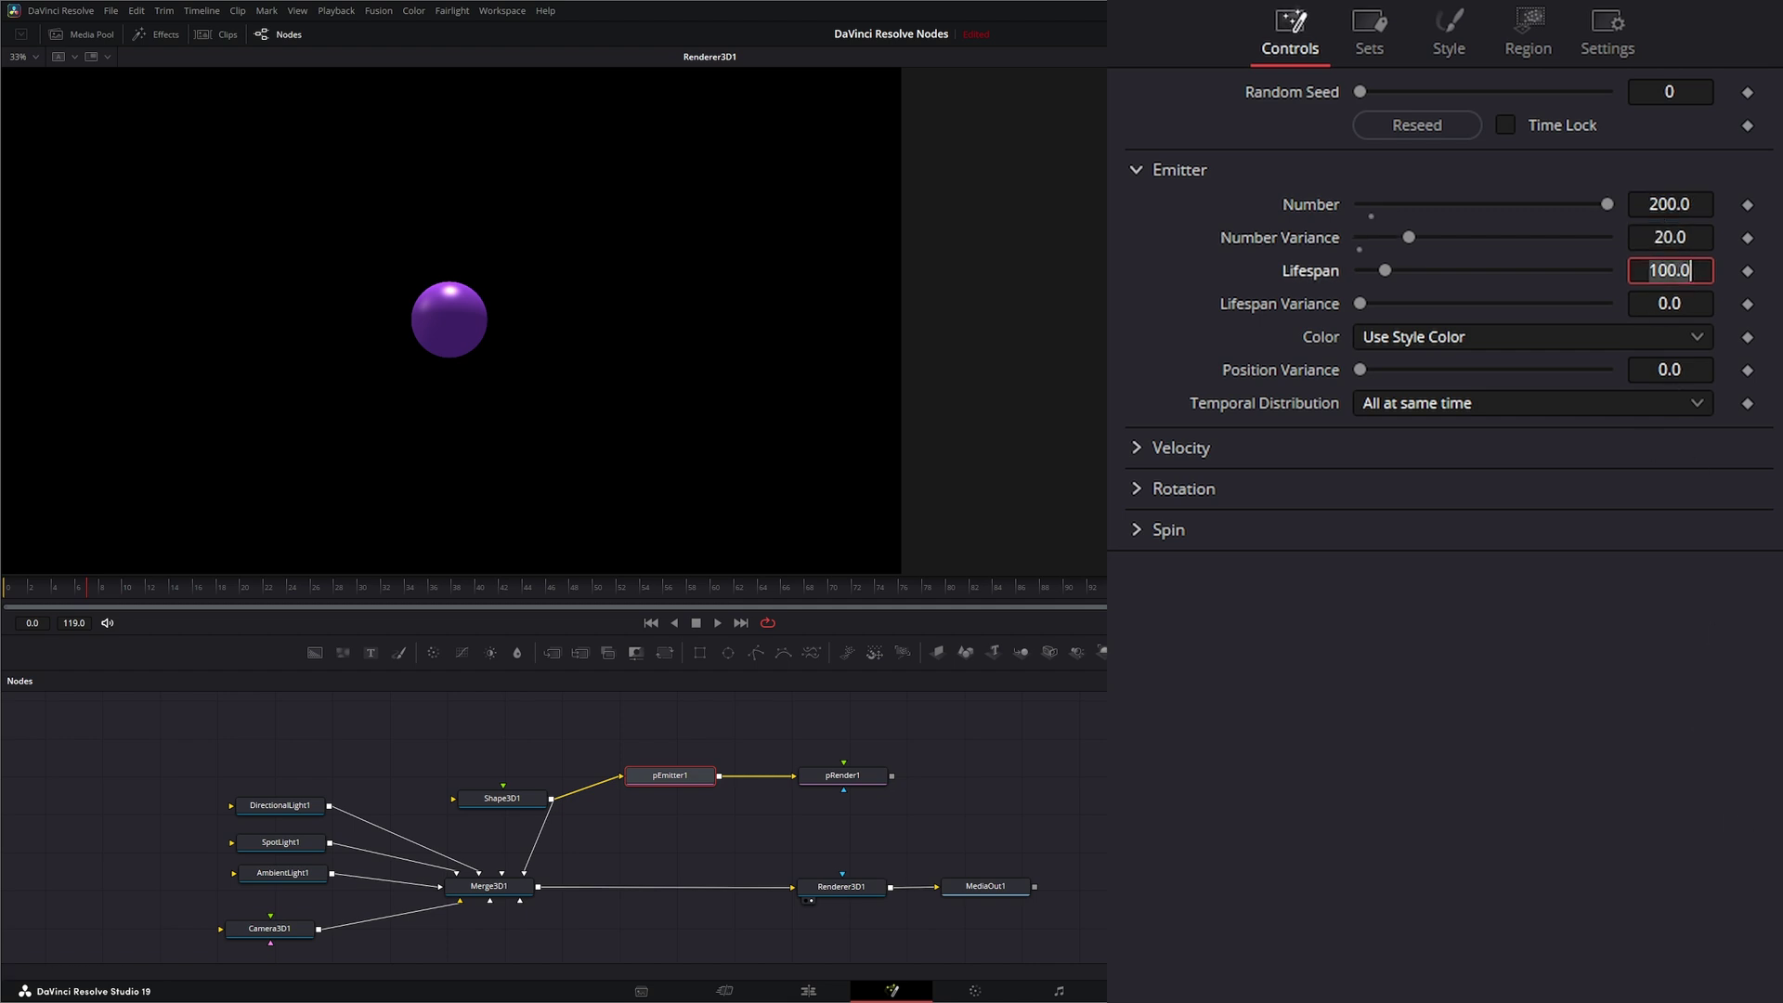
{"action": "left_click", "coordinate": [1679, 303]}
Set Lifespan to 120 with Lifespan Variance 20, and expand the Velocity settings.
{"action": "left_click", "coordinate": [1684, 271]}
{"action": "type", "text": "120"}
{"action": "left_click", "coordinate": [1669, 303]}
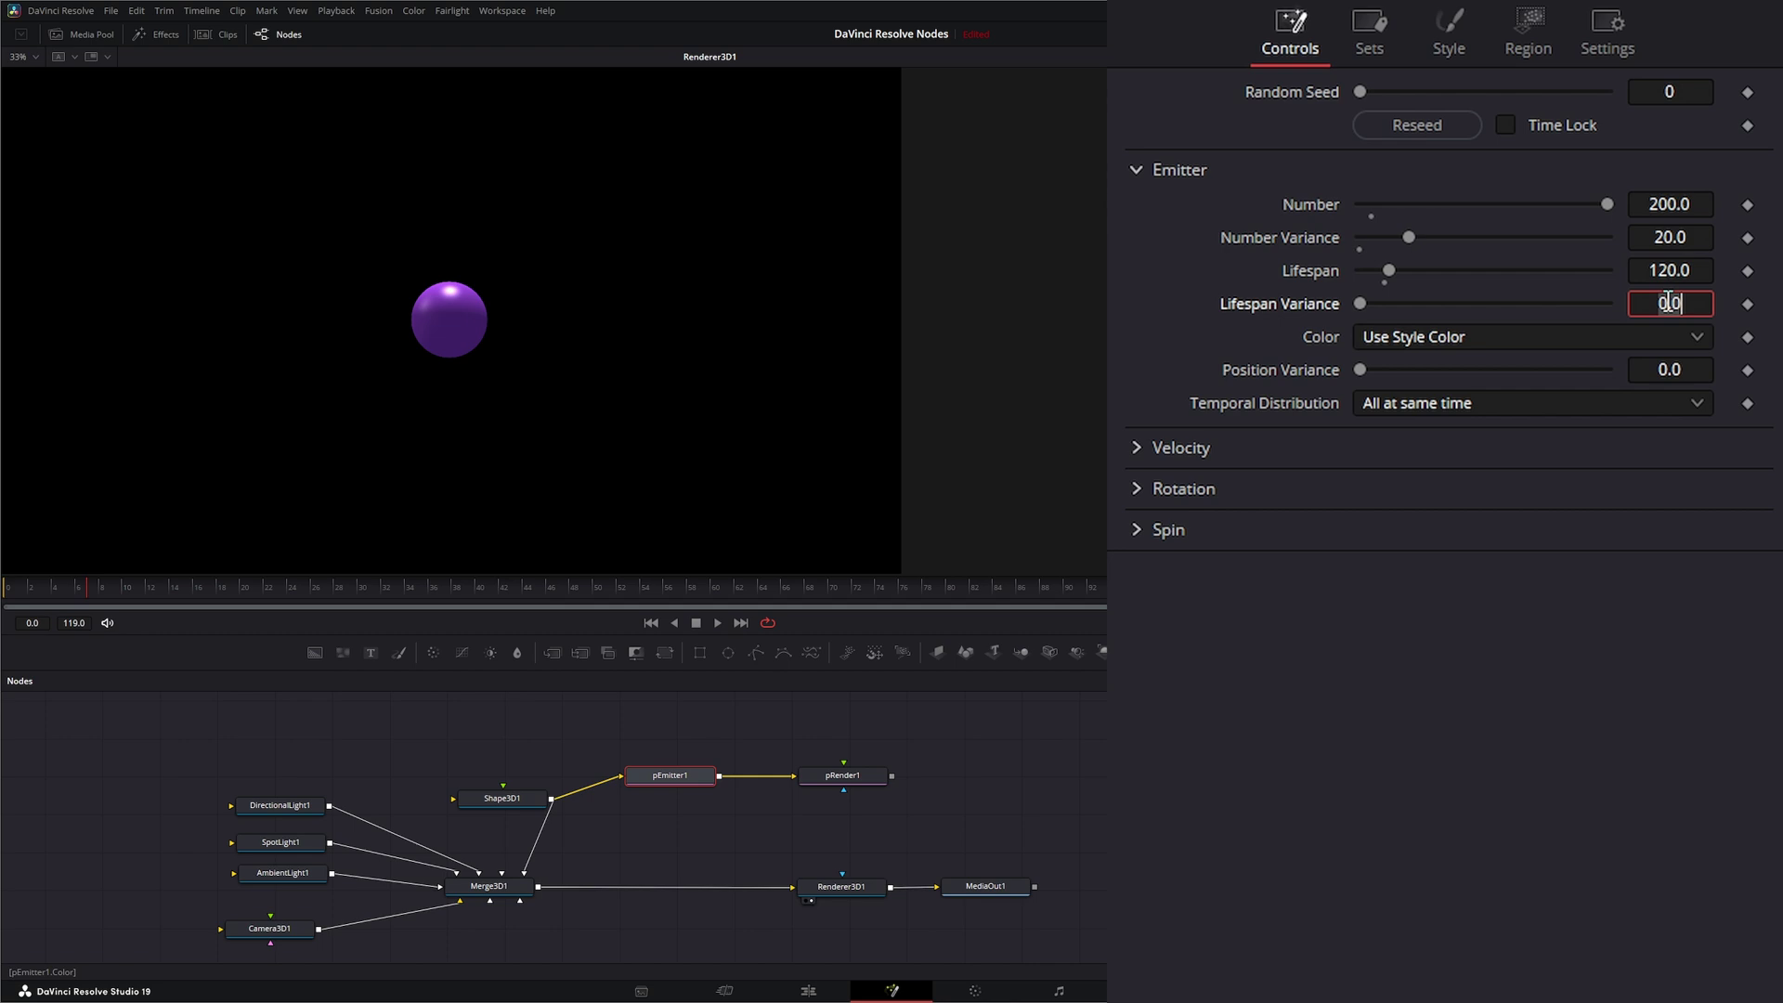
{"action": "type", "text": "20"}
{"action": "key", "text": "Return"}
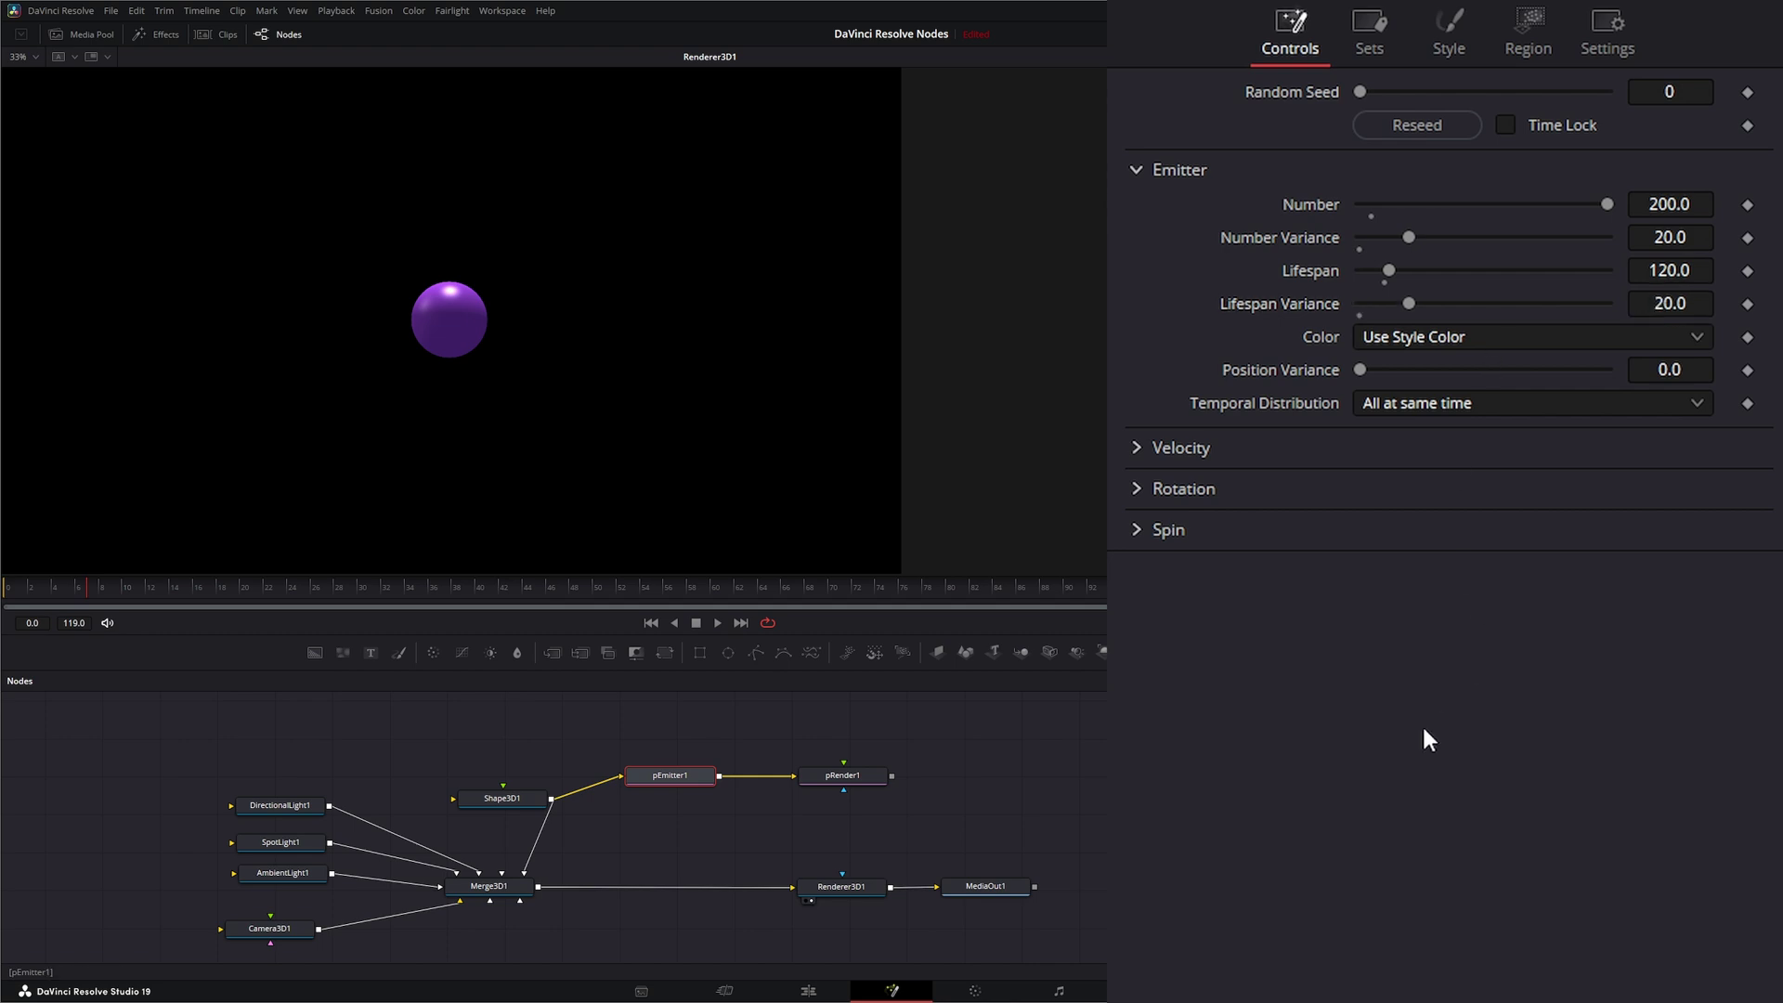
{"action": "left_click", "coordinate": [1136, 449]}
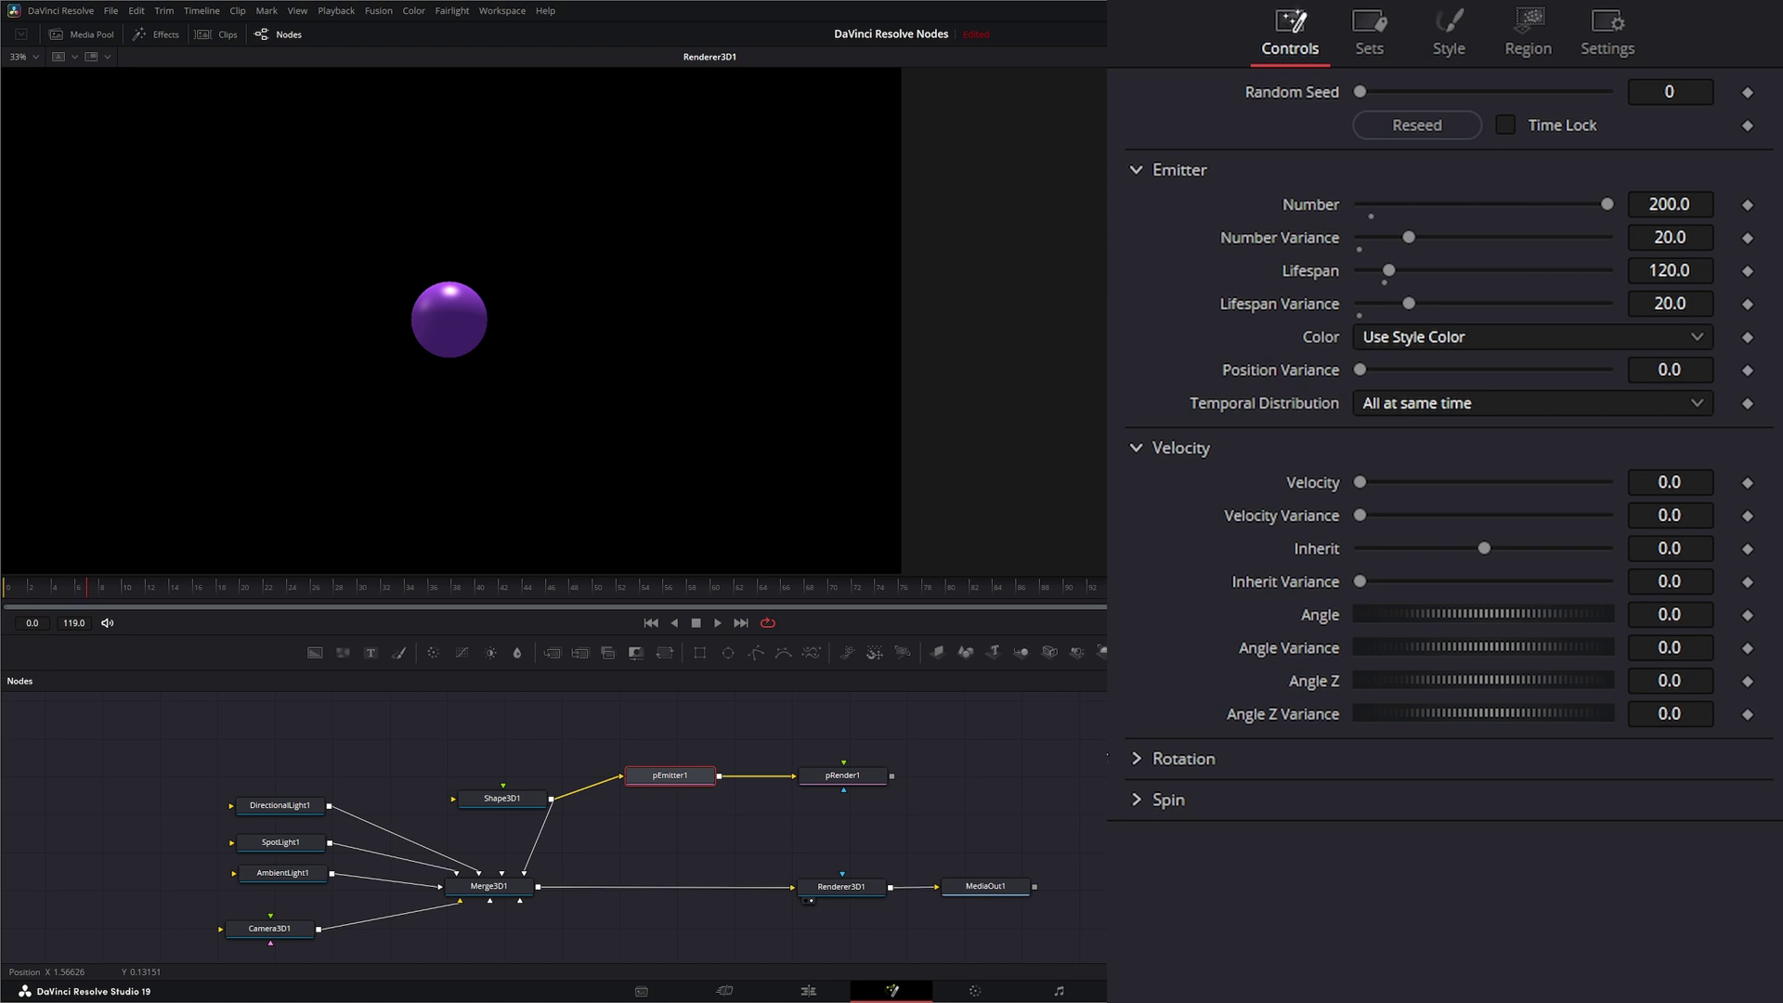
{"action": "left_click", "coordinate": [846, 778]}
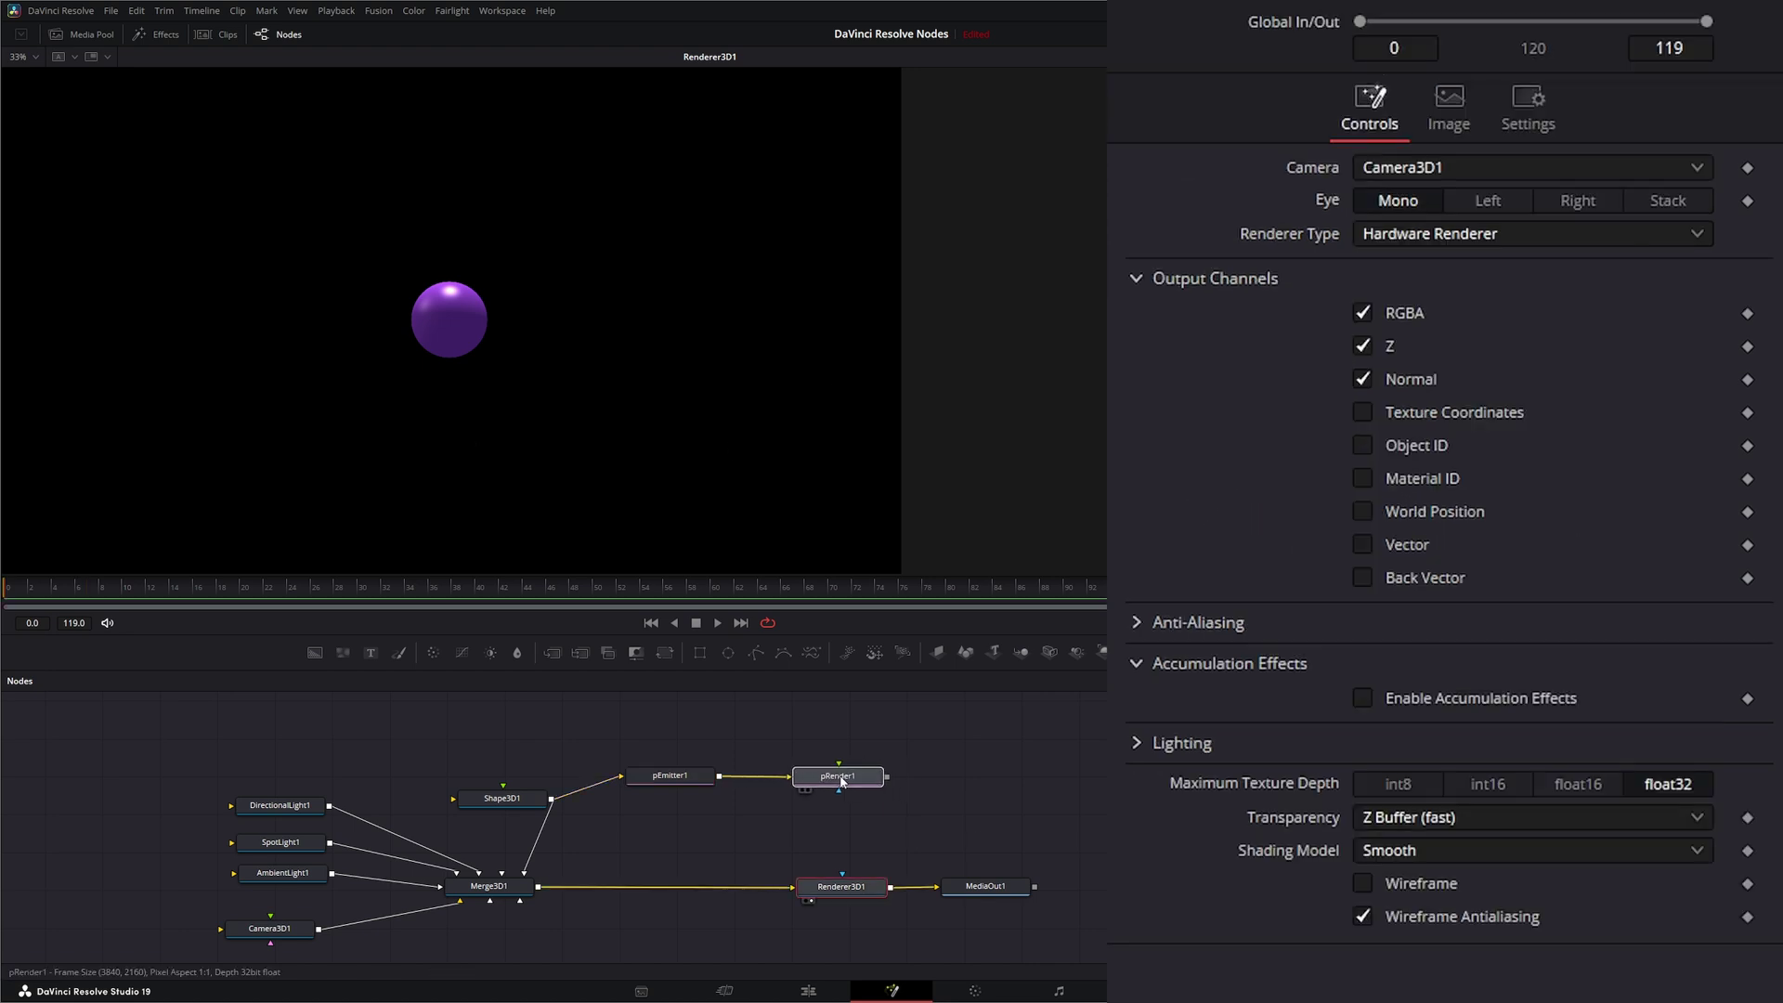
Connect pRender1's output into Merge3D1 and view Renderer3D1's output.
{"action": "left_click_drag", "start_coordinate": [849, 782], "coordinate": [847, 779]}
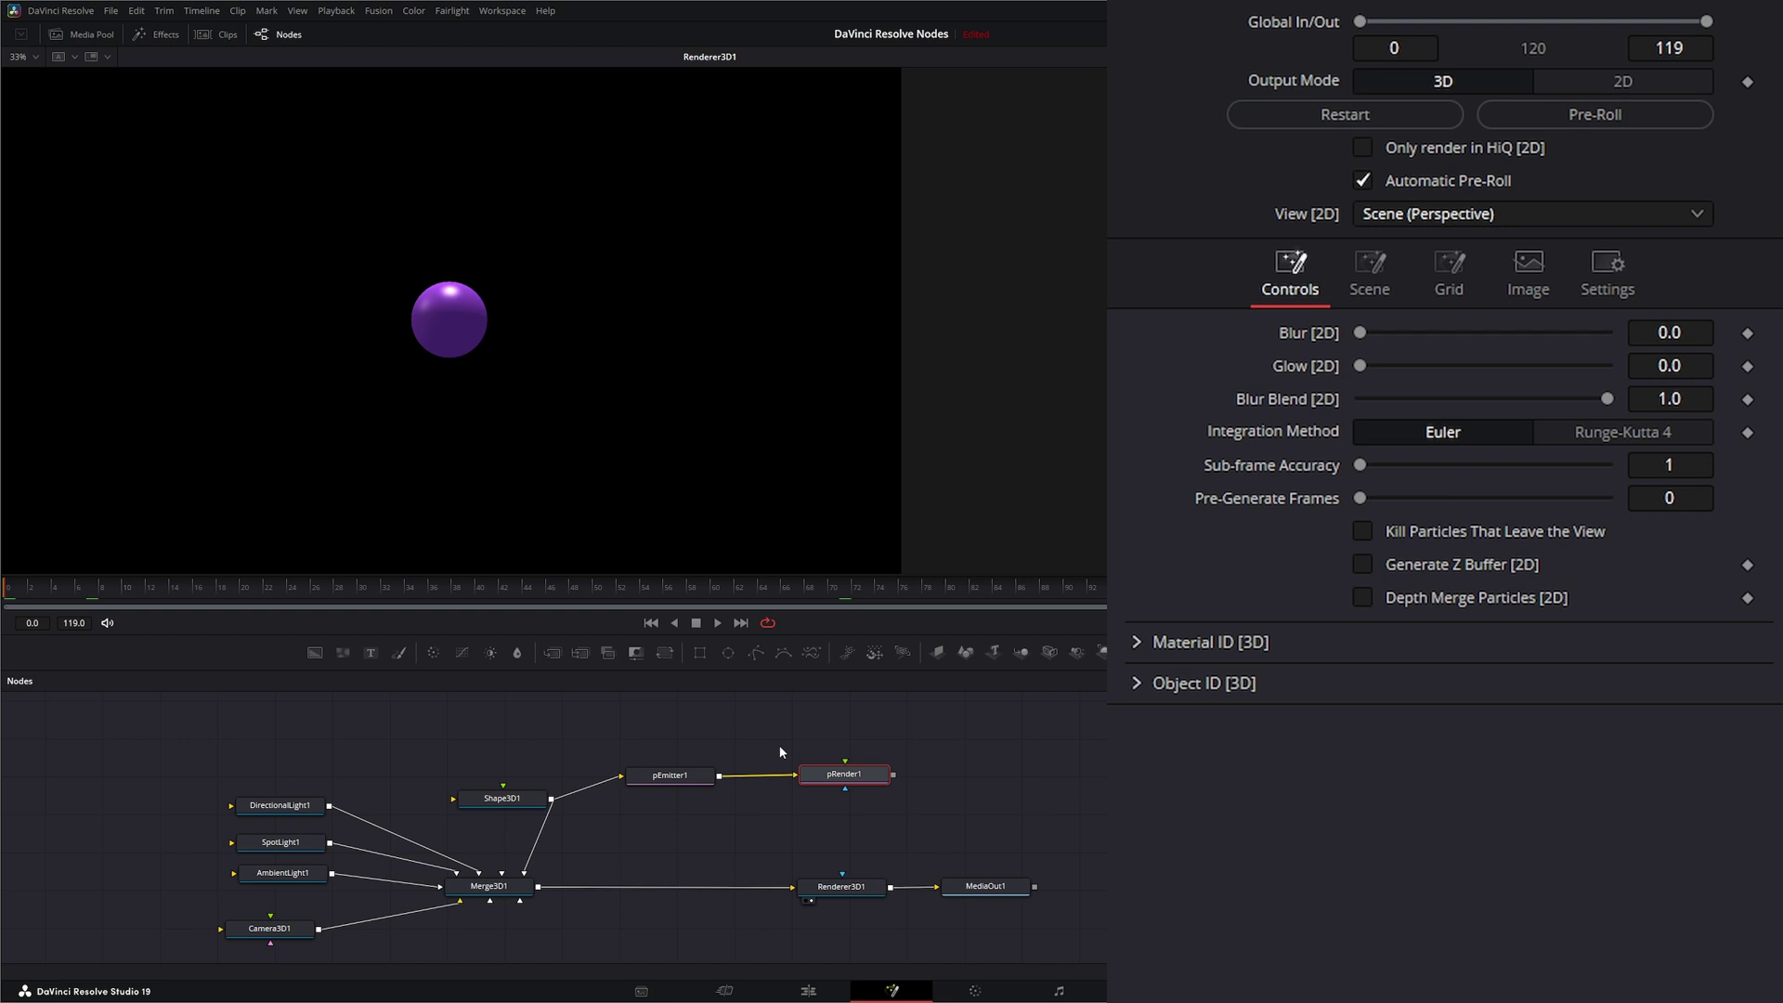
{"action": "left_click_drag", "start_coordinate": [786, 724], "coordinate": [861, 785]}
{"action": "left_click_drag", "start_coordinate": [901, 779], "coordinate": [522, 887]}
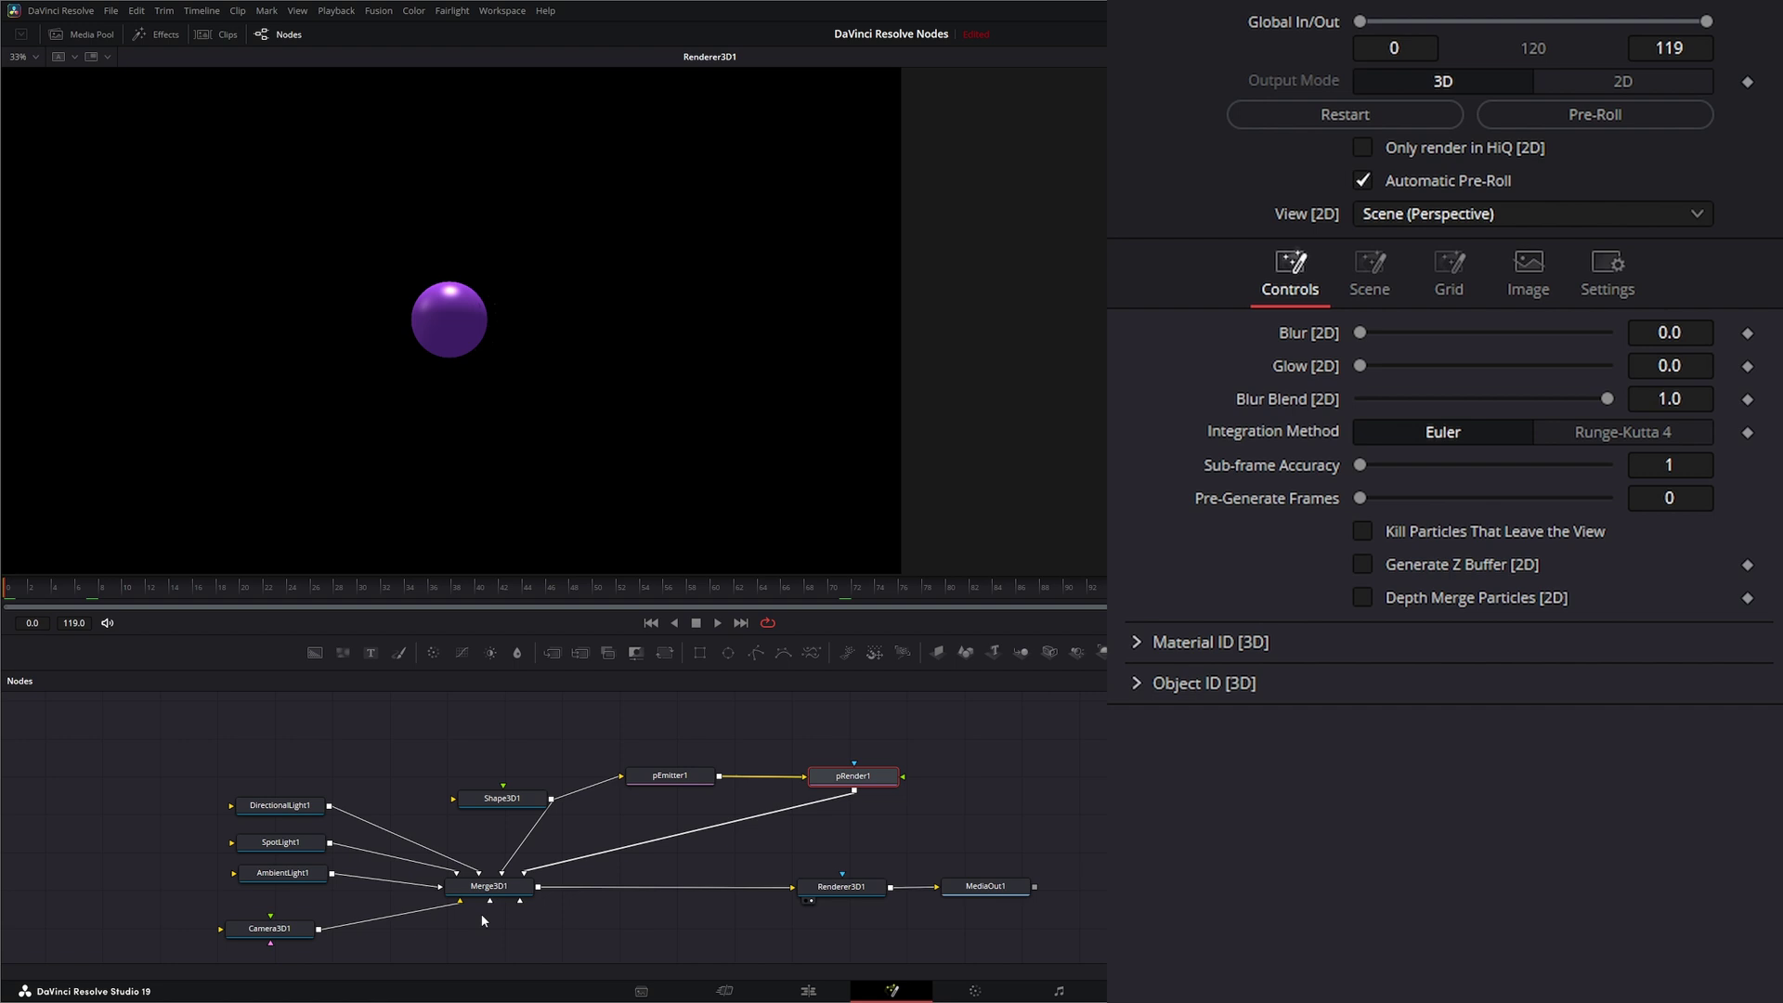
{"action": "left_click_drag", "start_coordinate": [854, 777], "coordinate": [850, 775]}
{"action": "left_click", "coordinate": [841, 887]}
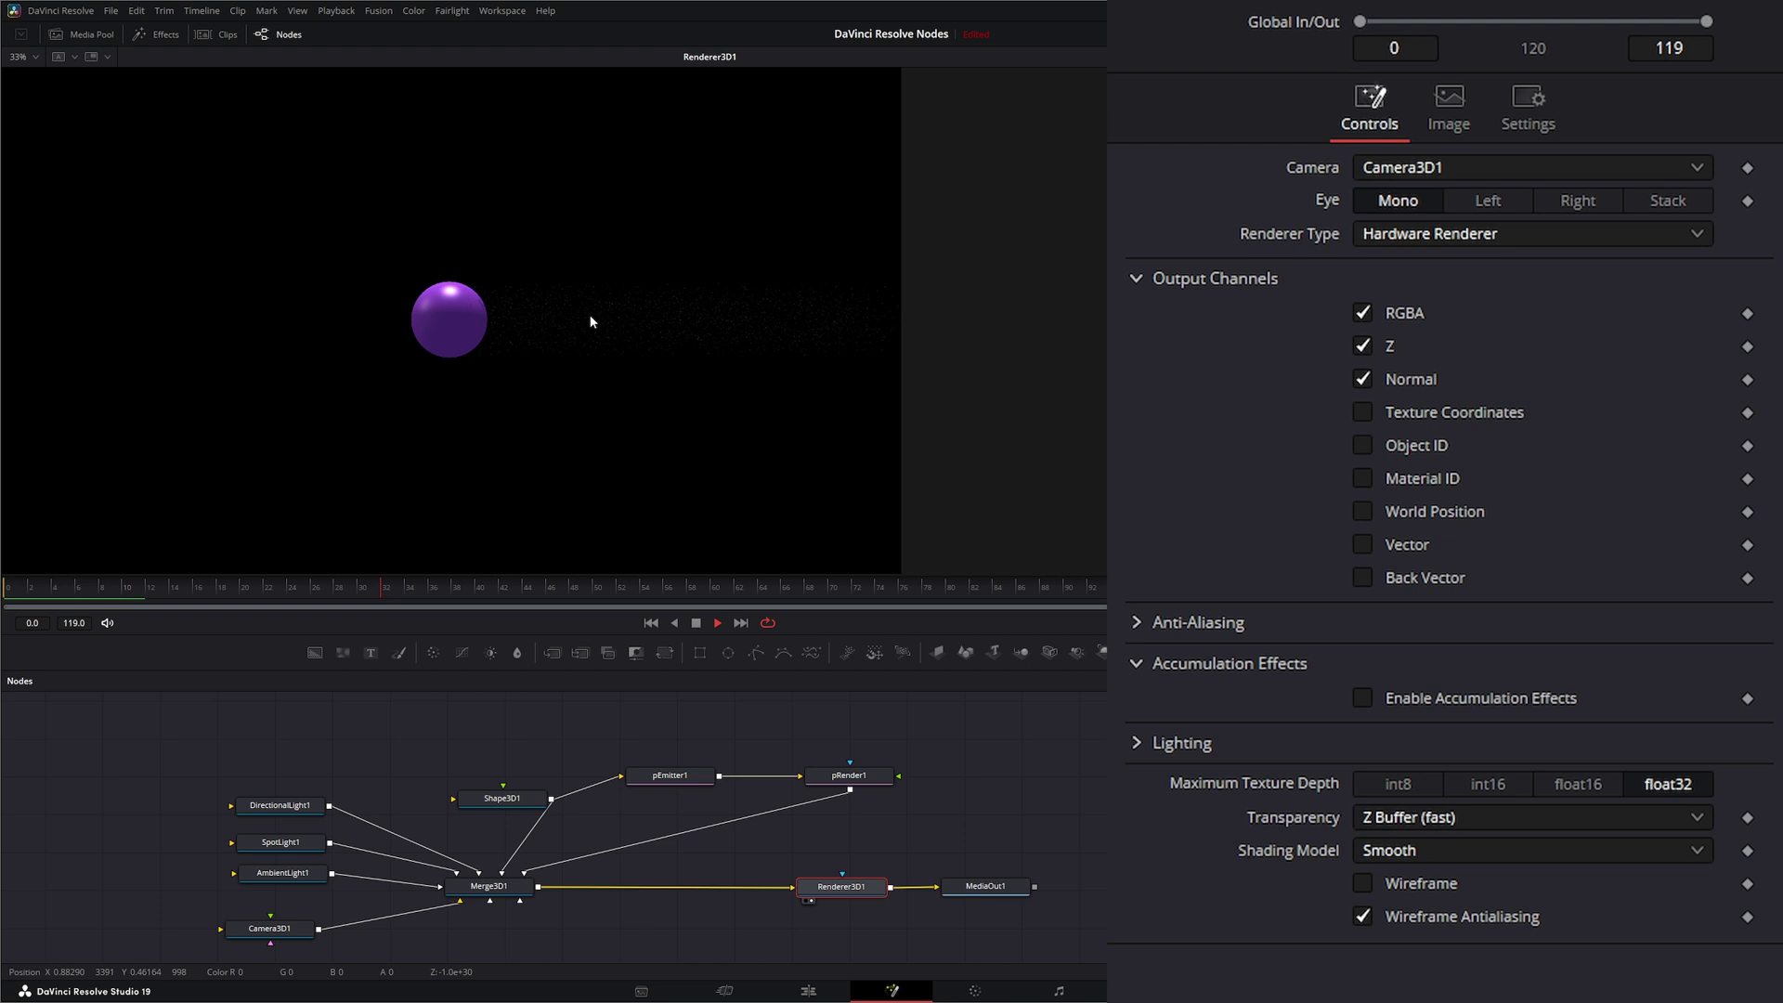
Load Merge3D1 into the viewer, orbit to perspective, and play the particles from frame one.
{"action": "left_click", "coordinate": [670, 775]}
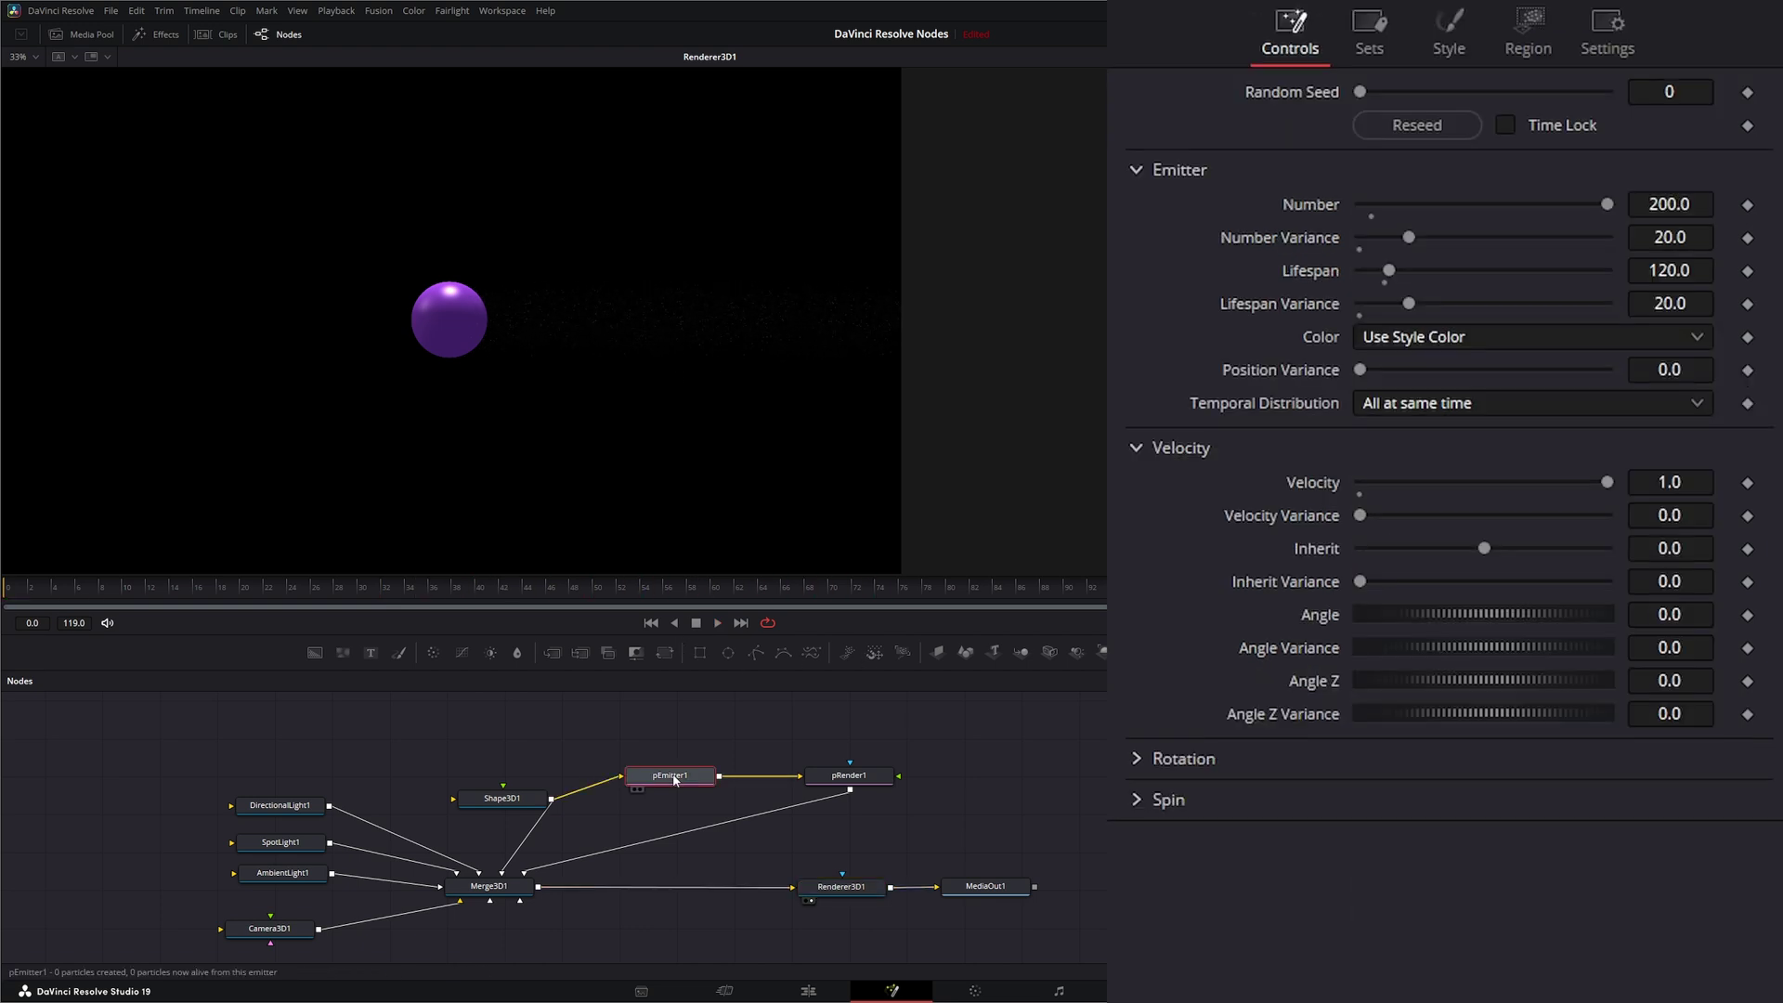
{"action": "left_click", "coordinate": [1451, 26]}
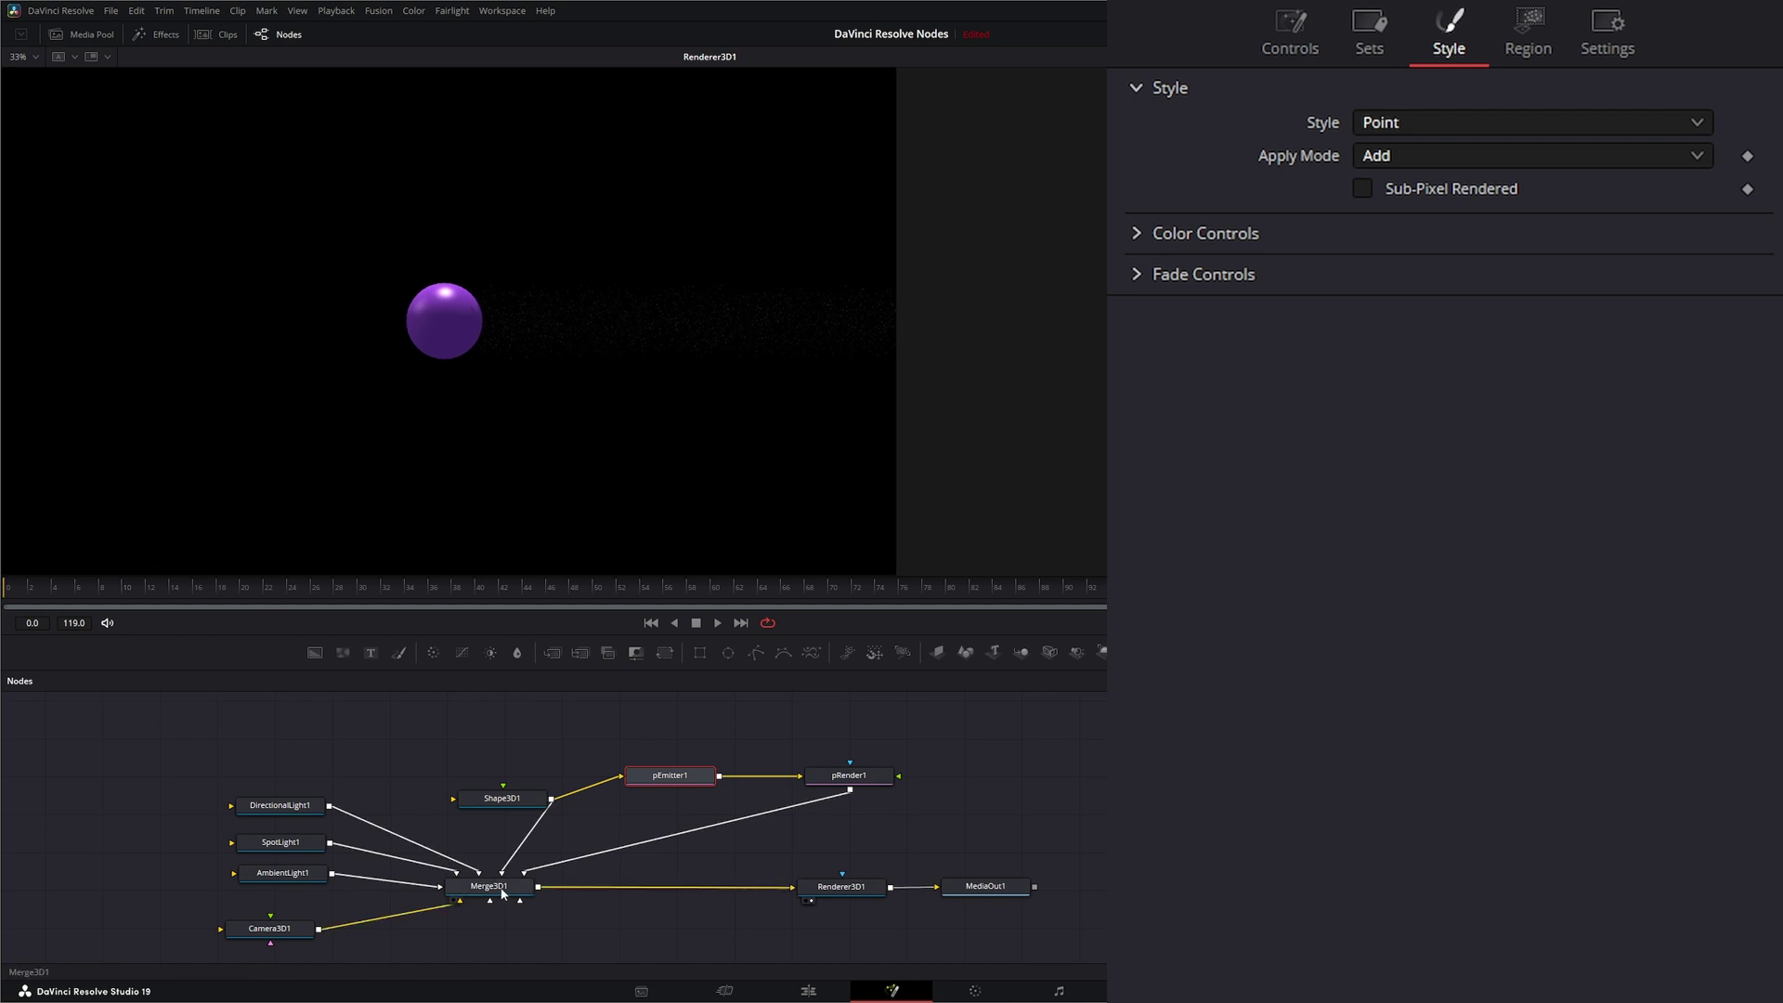
{"action": "left_click_drag", "start_coordinate": [489, 886], "coordinate": [485, 425]}
{"action": "left_click_drag", "start_coordinate": [603, 505], "coordinate": [582, 459]}
{"action": "left_click", "coordinate": [651, 623]}
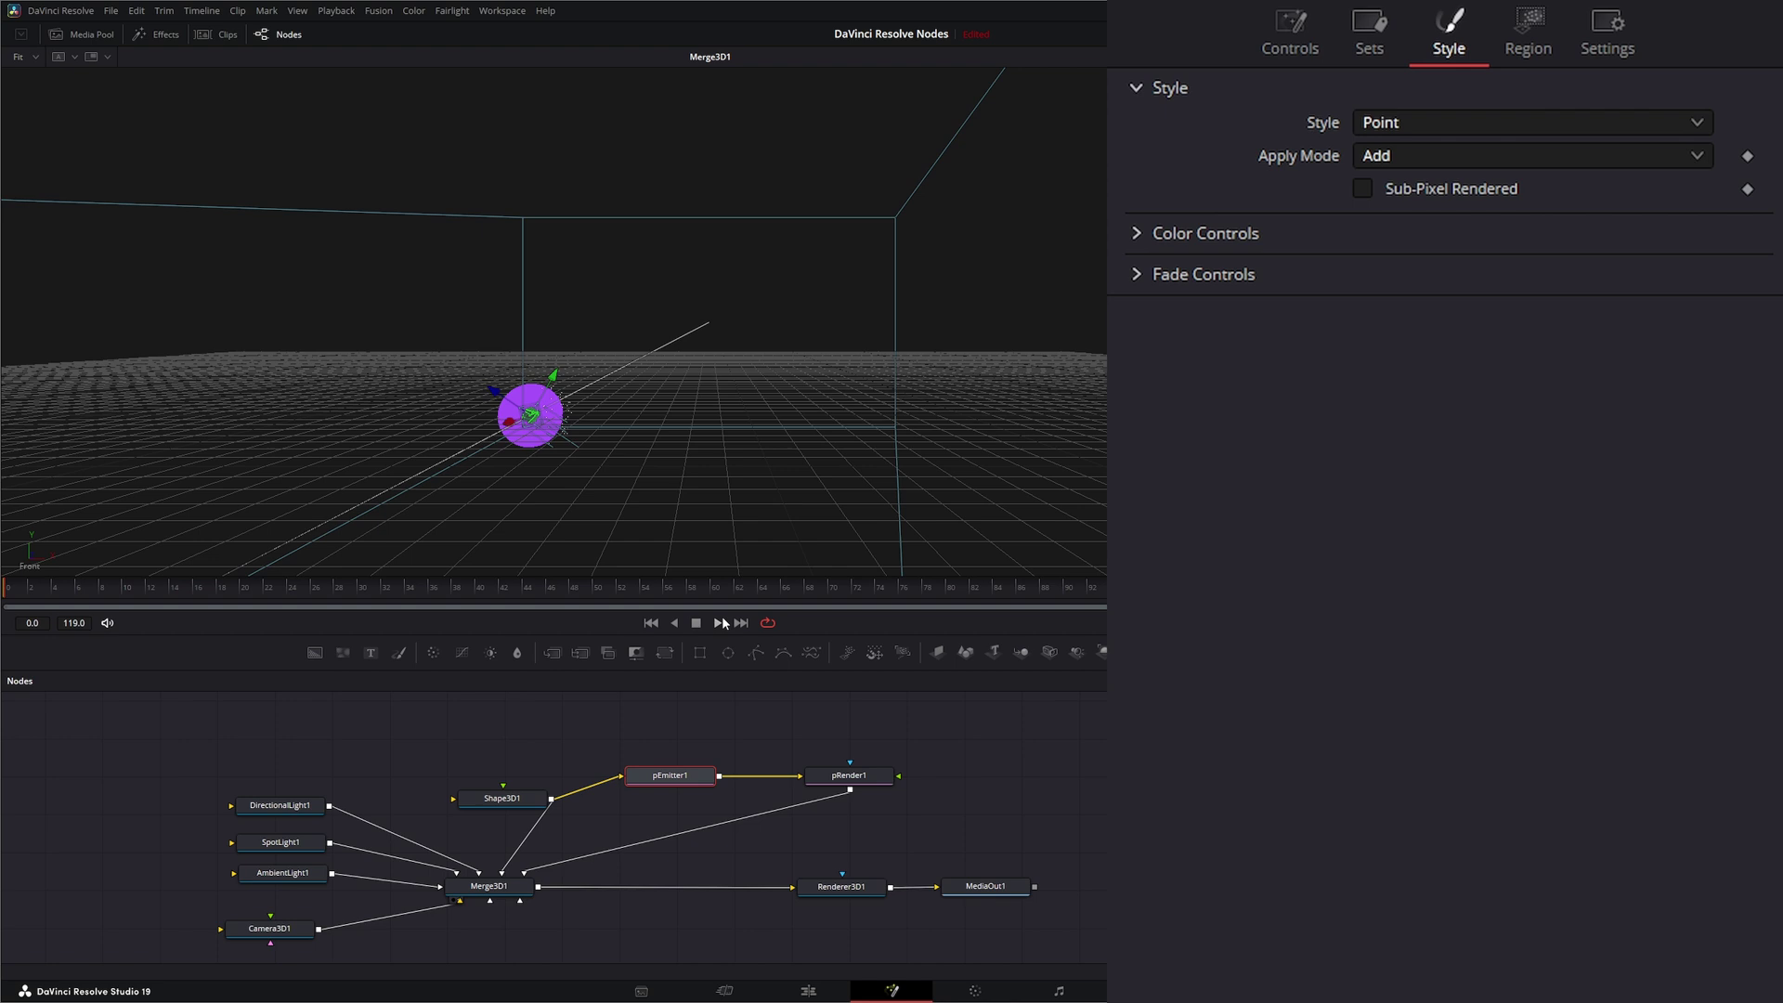
{"action": "left_click", "coordinate": [718, 624]}
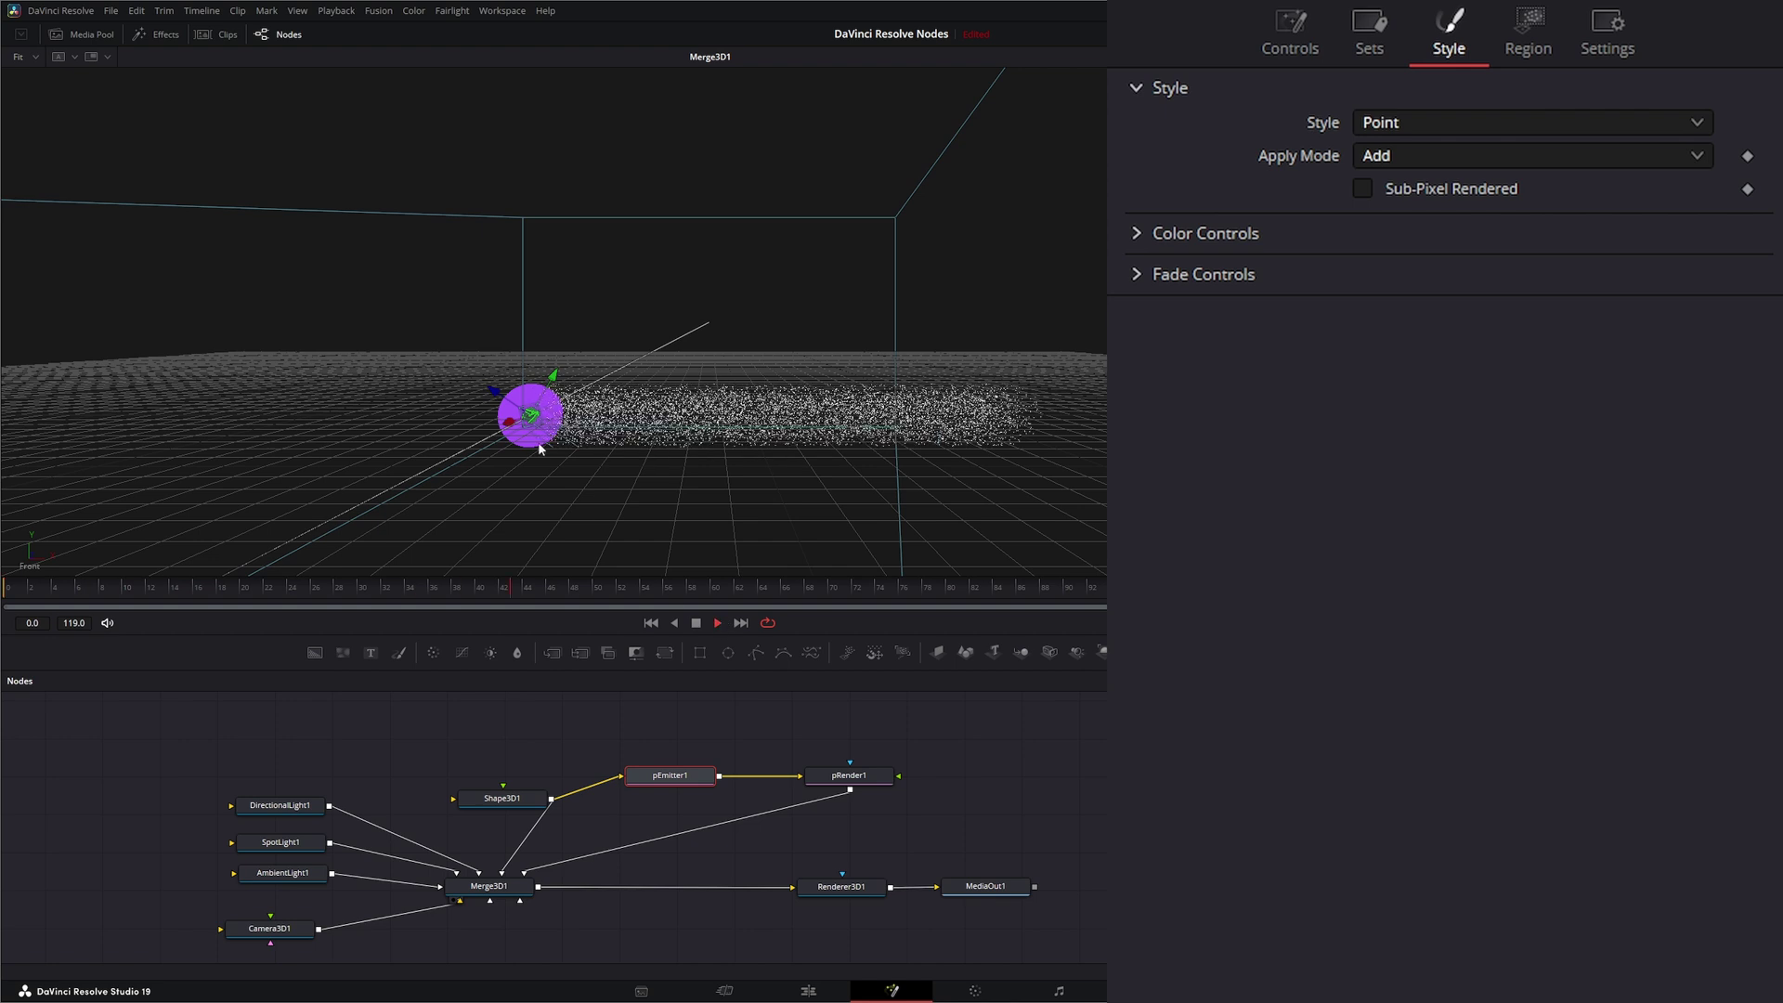
{"action": "left_click", "coordinate": [697, 624]}
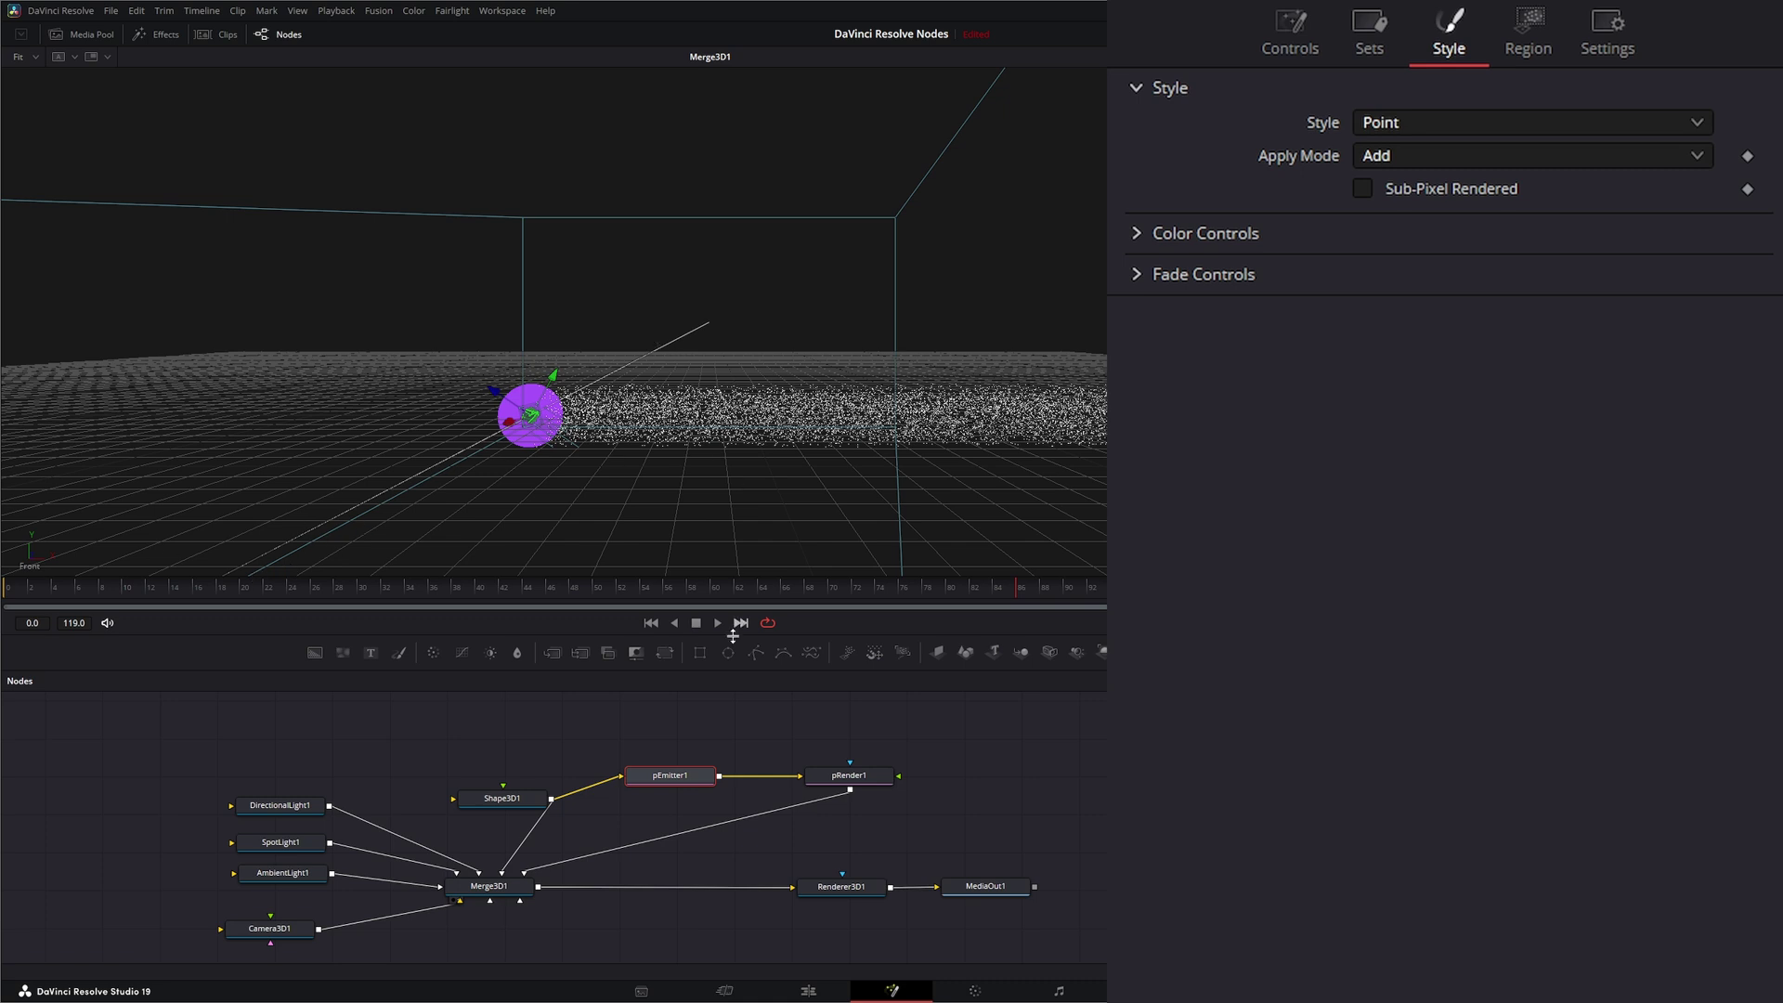
Rotate pEmitter1's velocity Angle Z to about 94.6 so particles stream left.
{"action": "left_click", "coordinate": [1306, 24]}
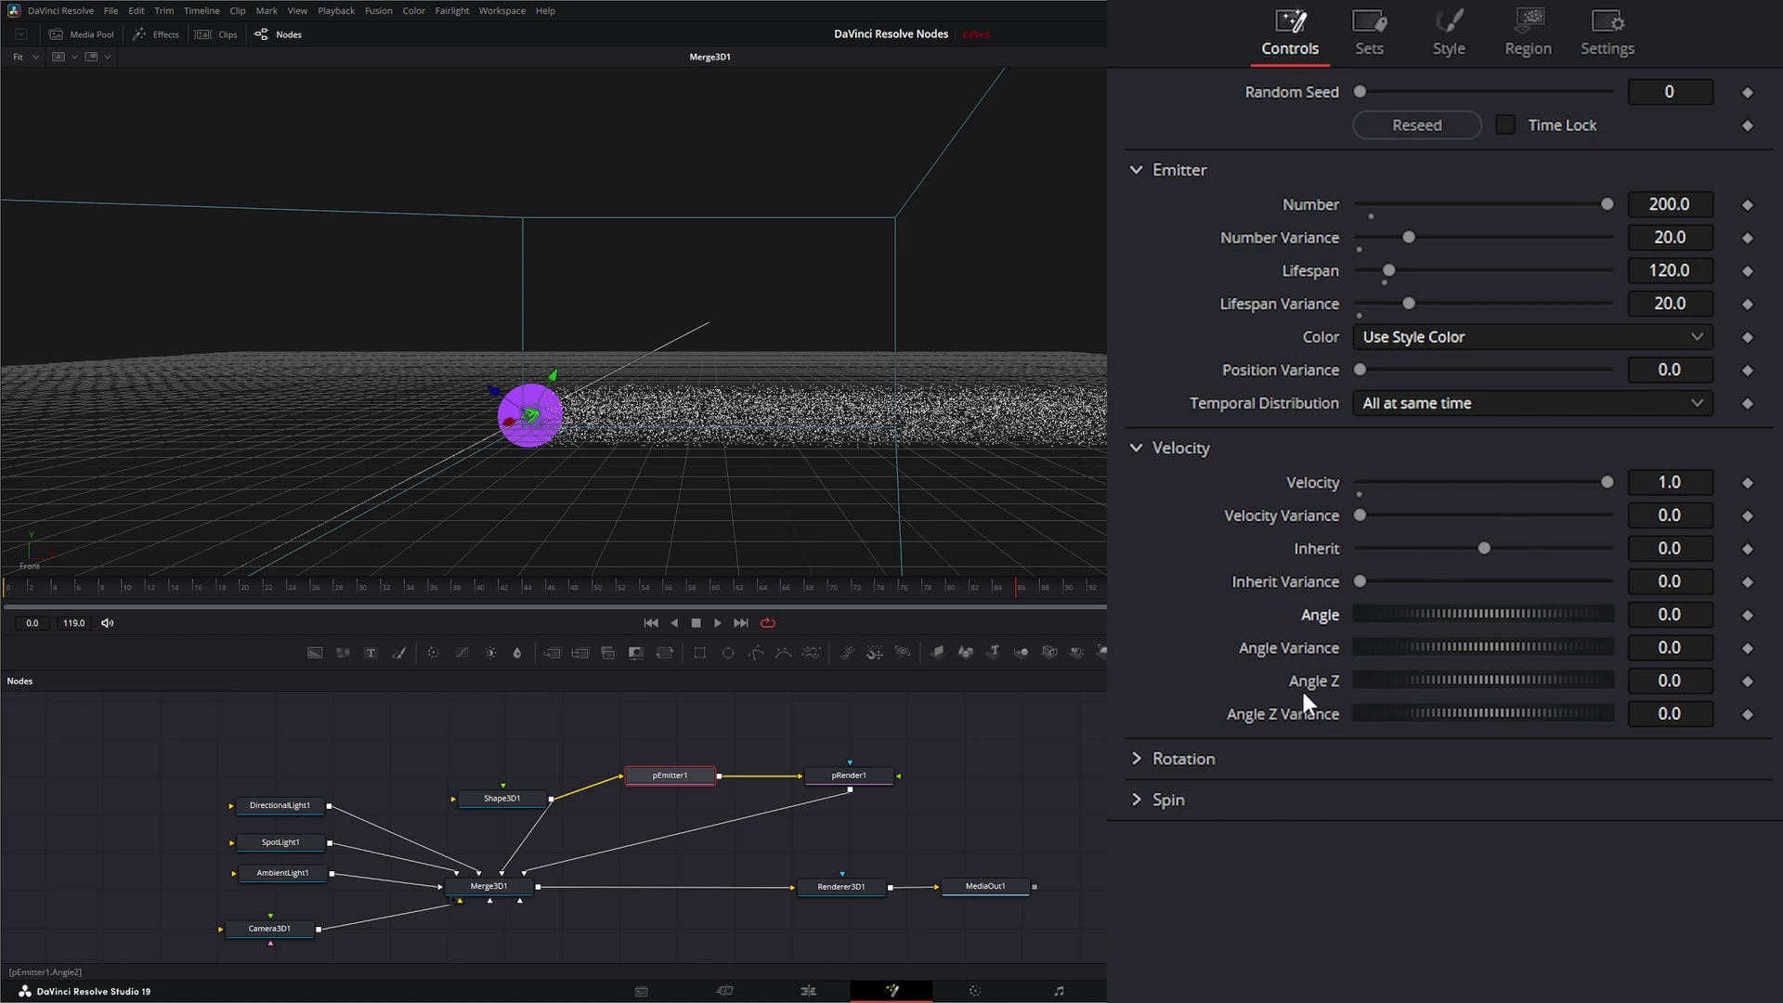
{"action": "left_click_drag", "start_coordinate": [1441, 685], "coordinate": [1508, 681]}
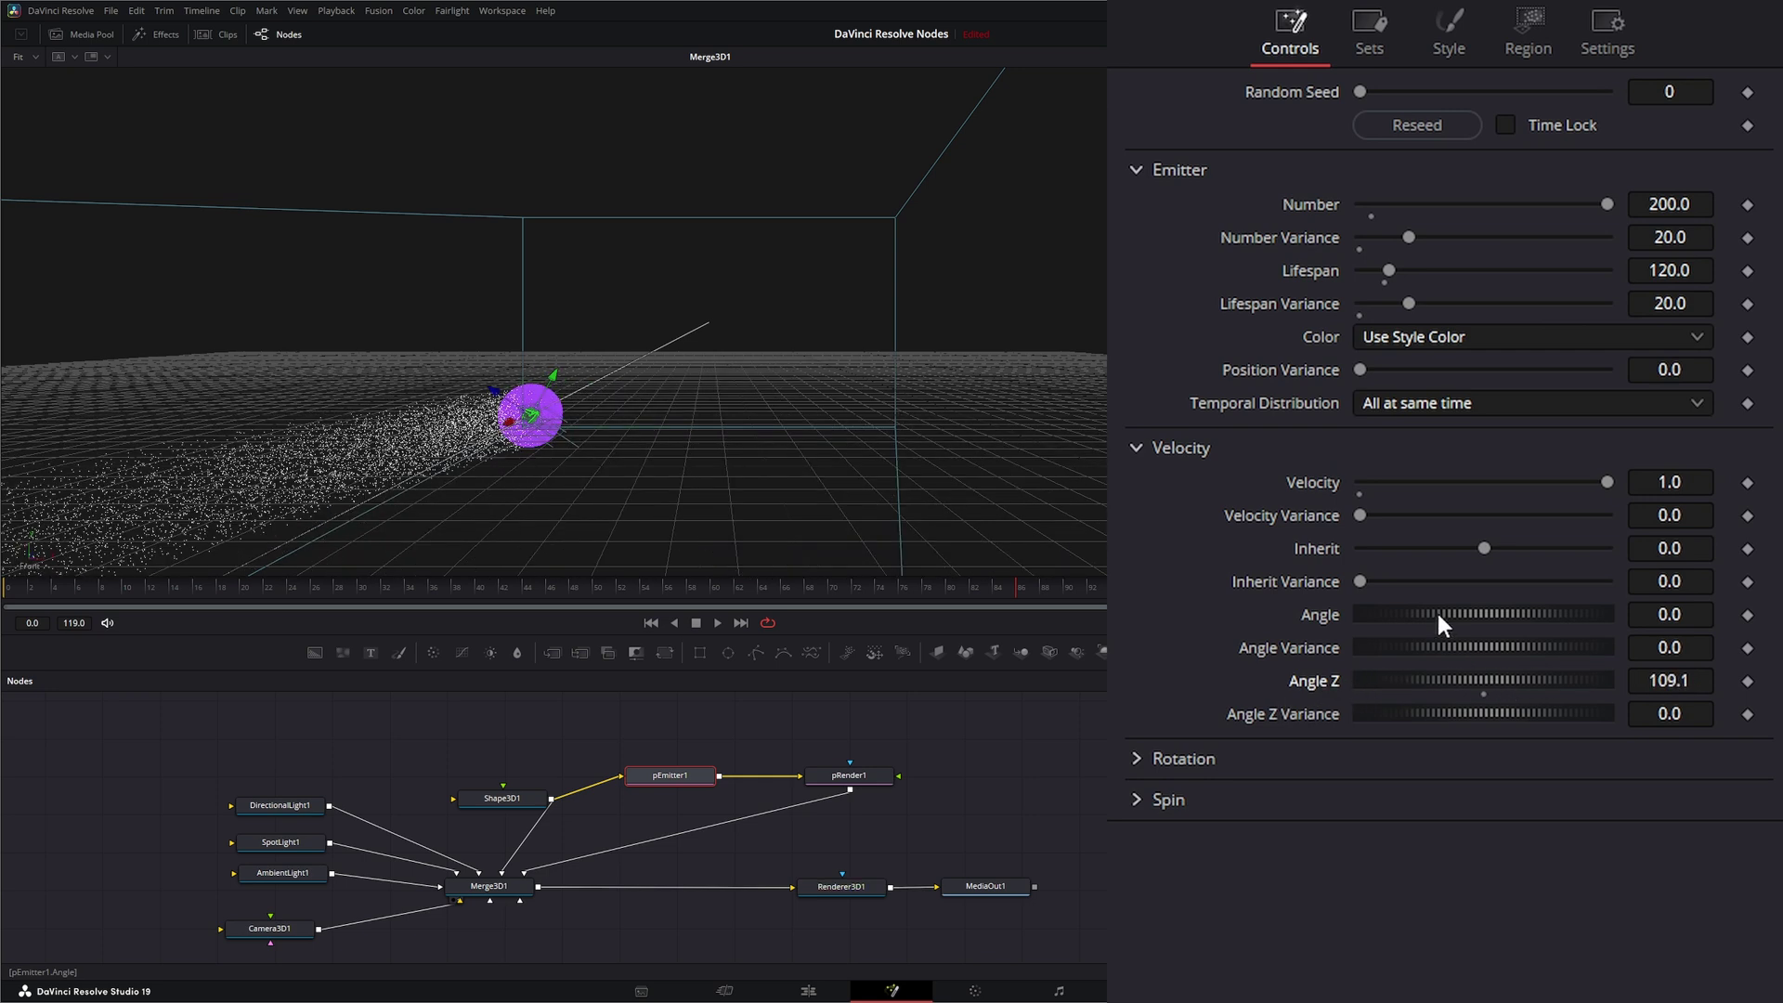
{"action": "left_click_drag", "start_coordinate": [1436, 609], "coordinate": [1345, 620]}
{"action": "key", "text": "ctrl+z"}
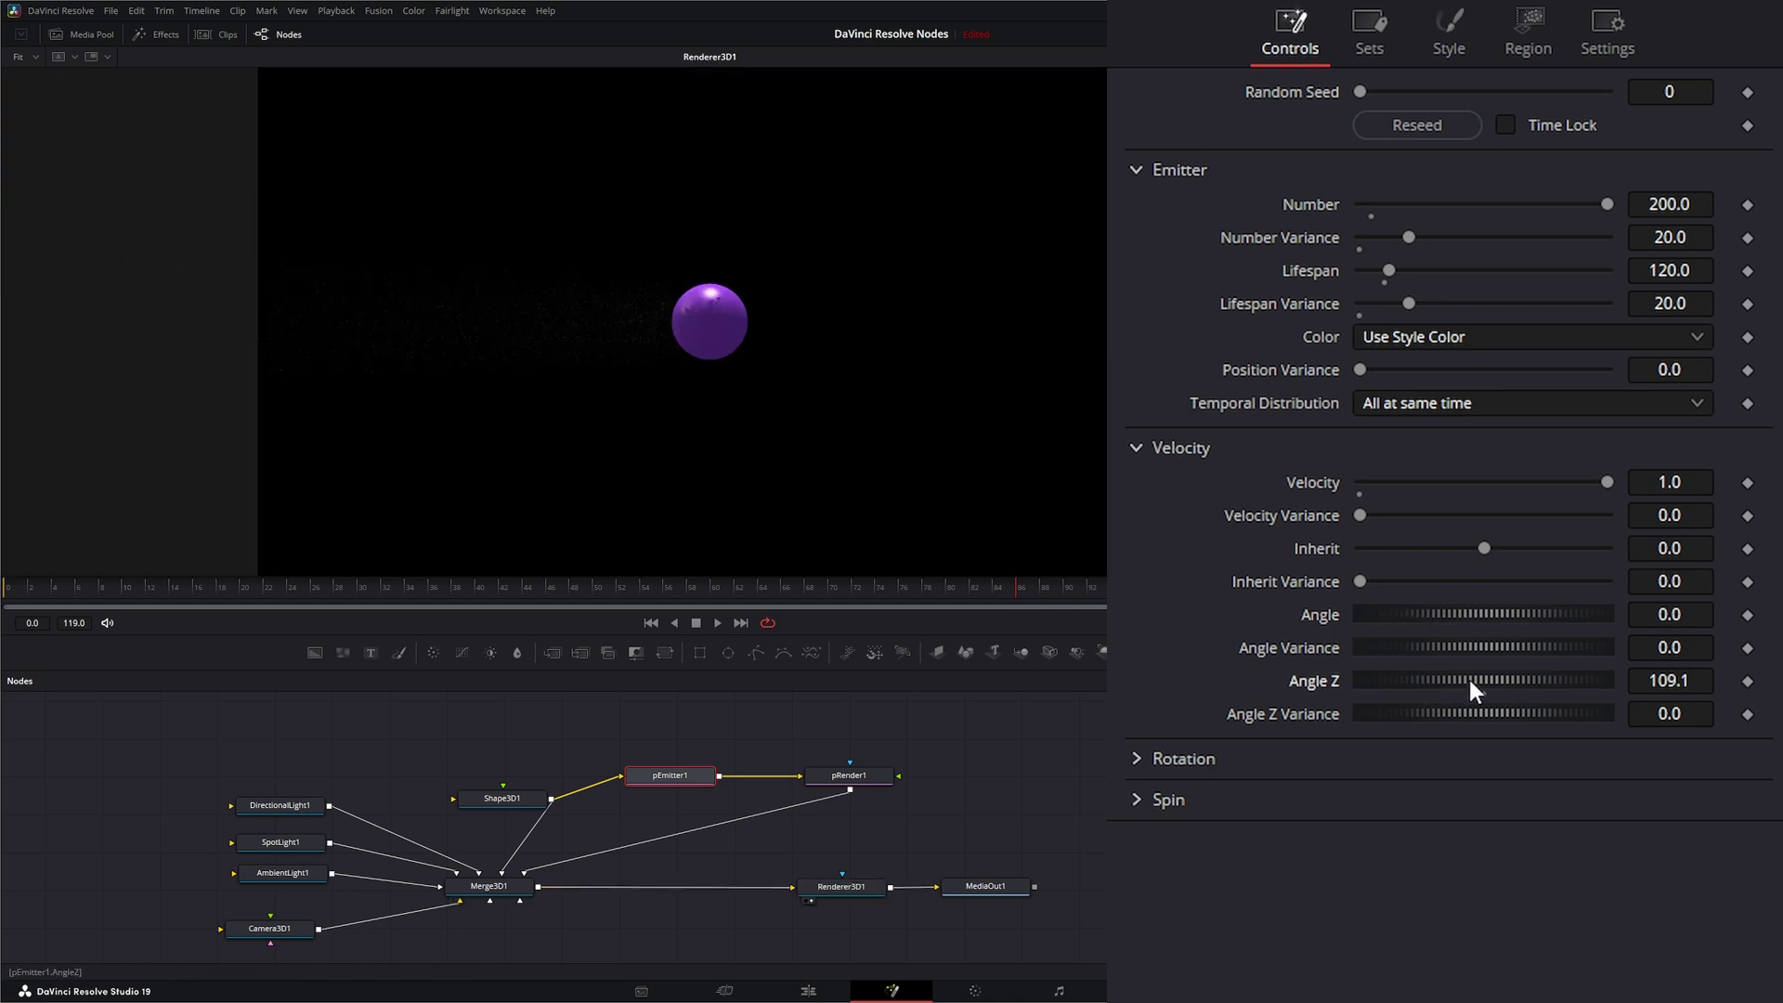
{"action": "mouse_move", "coordinate": [1469, 679]}
{"action": "left_mouse_down"}
{"action": "mouse_move", "coordinate": [1503, 677]}
{"action": "mouse_move", "coordinate": [1437, 682]}
{"action": "mouse_move", "coordinate": [1460, 681]}
{"action": "left_mouse_up"}
Stop playback and switch Renderer3D1's Renderer Type to Software Renderer.
{"action": "left_click", "coordinate": [698, 623]}
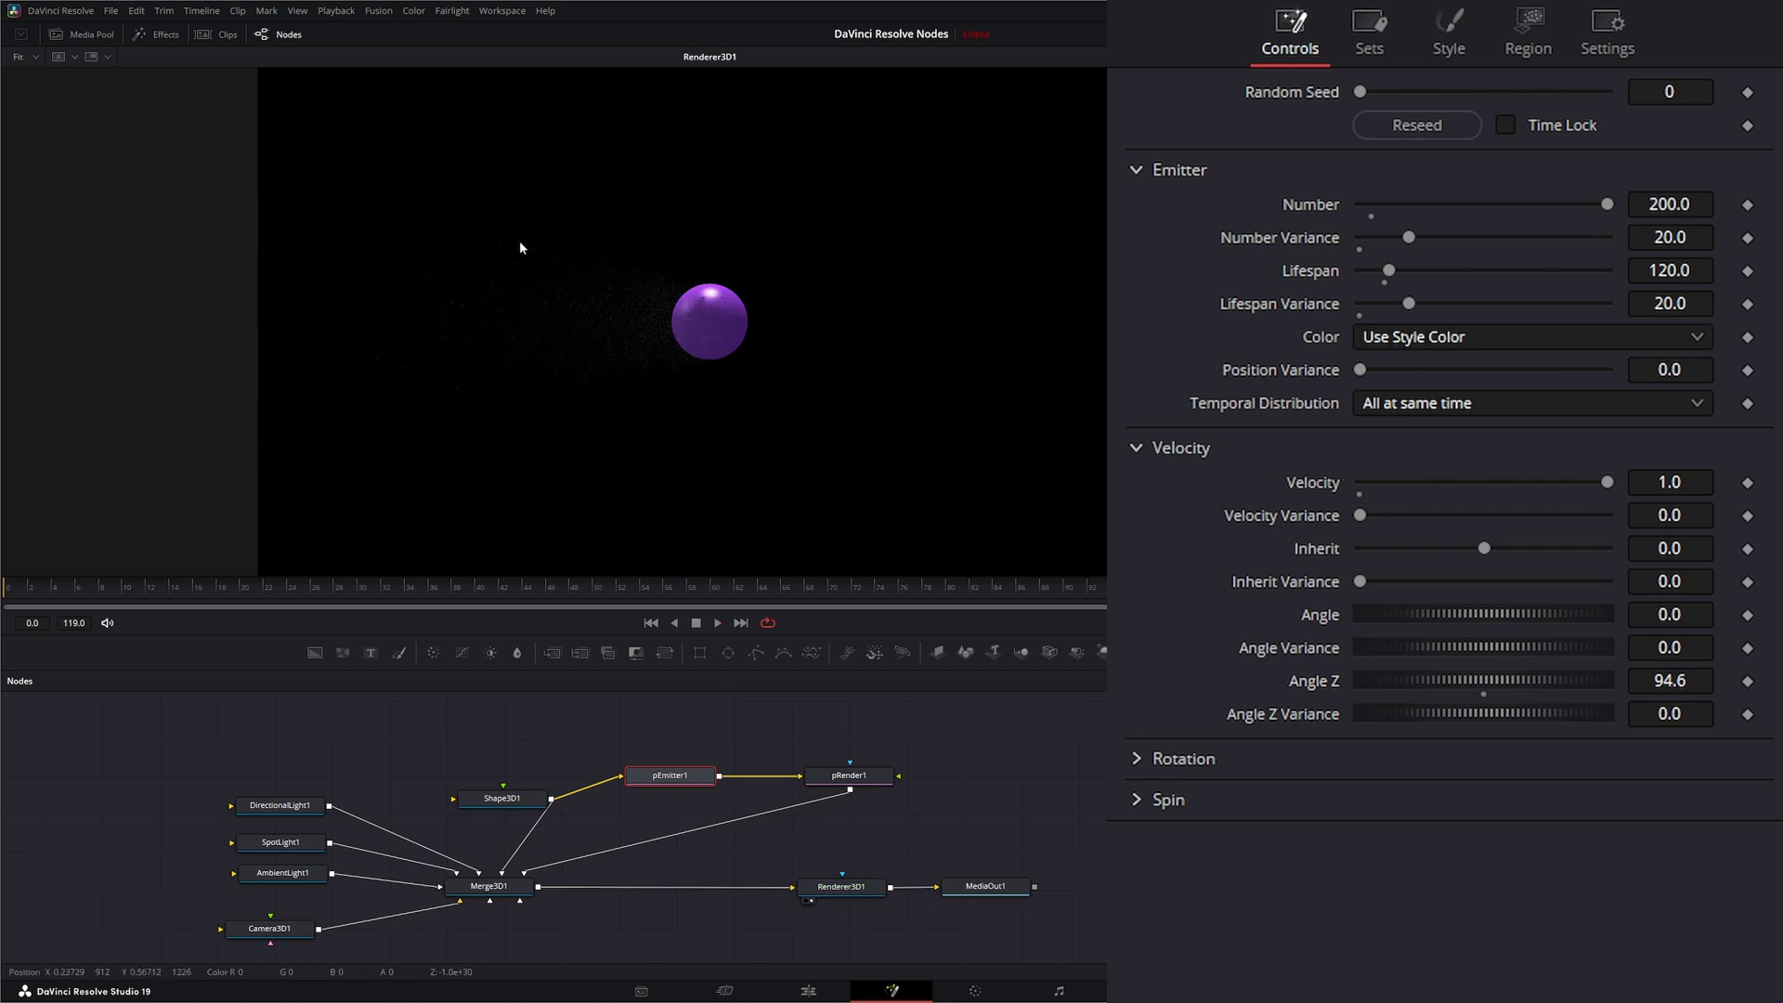
{"action": "left_click", "coordinate": [836, 887]}
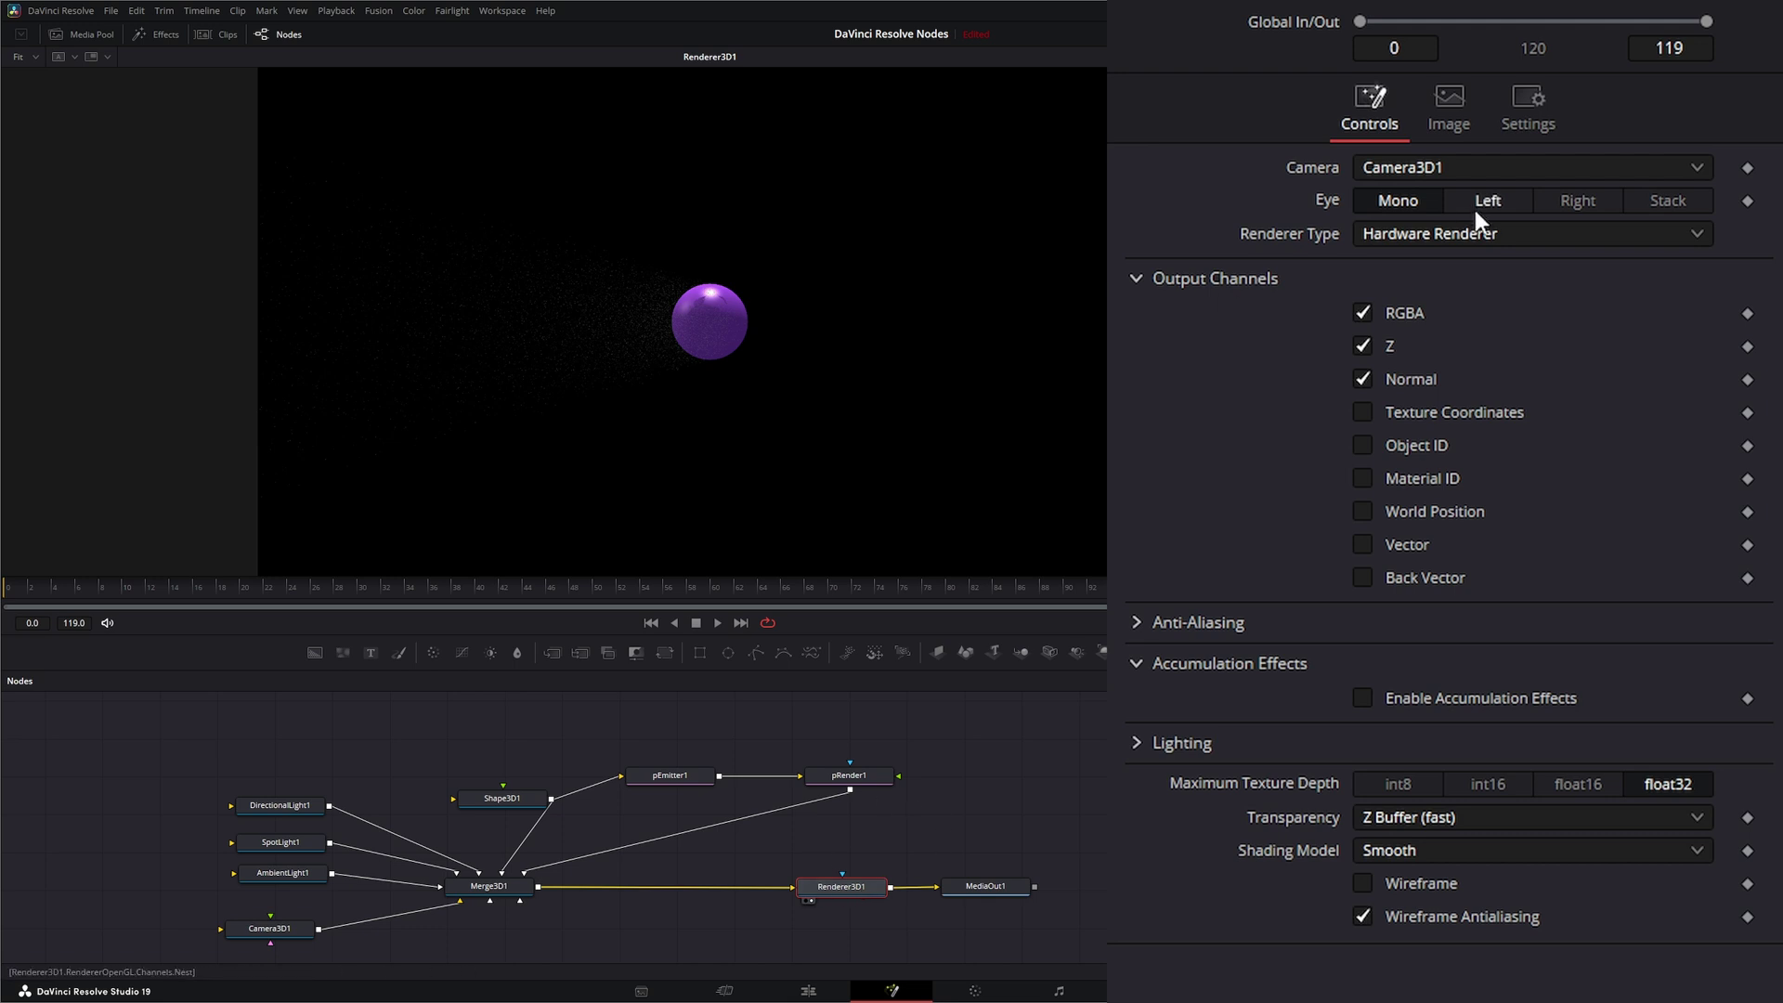
{"action": "left_click", "coordinate": [1397, 236]}
{"action": "left_click", "coordinate": [1438, 327]}
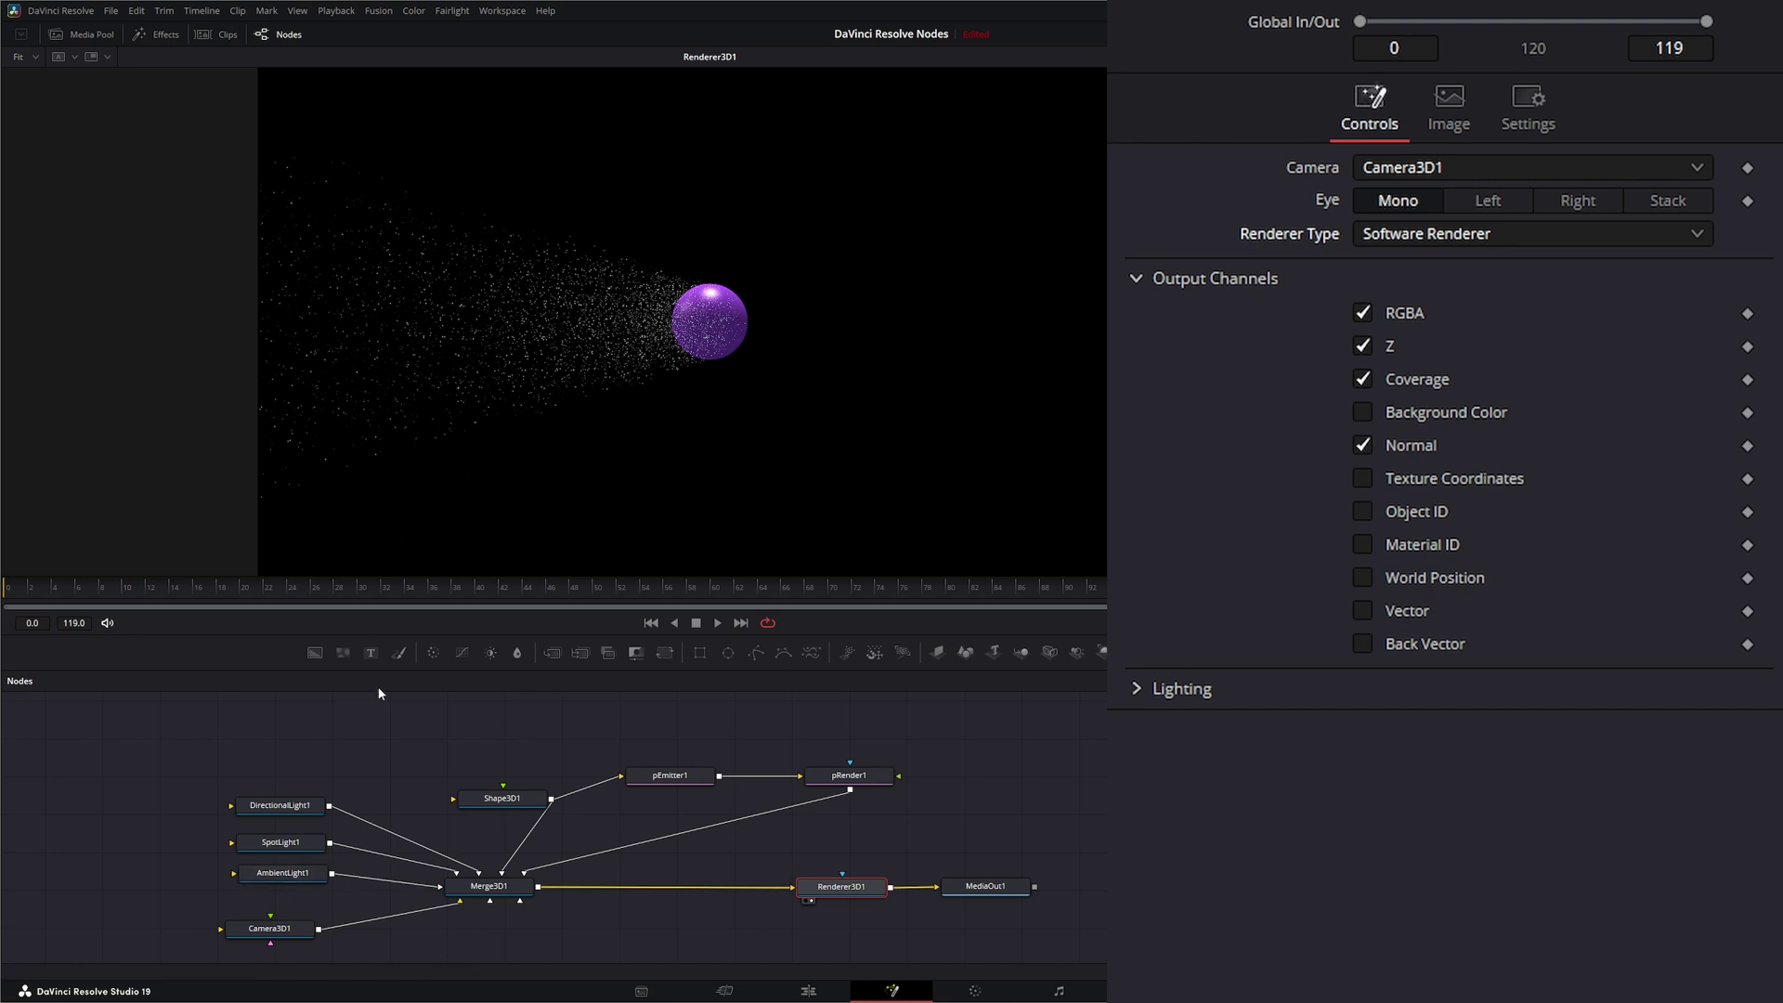
{"action": "left_click", "coordinate": [291, 870]}
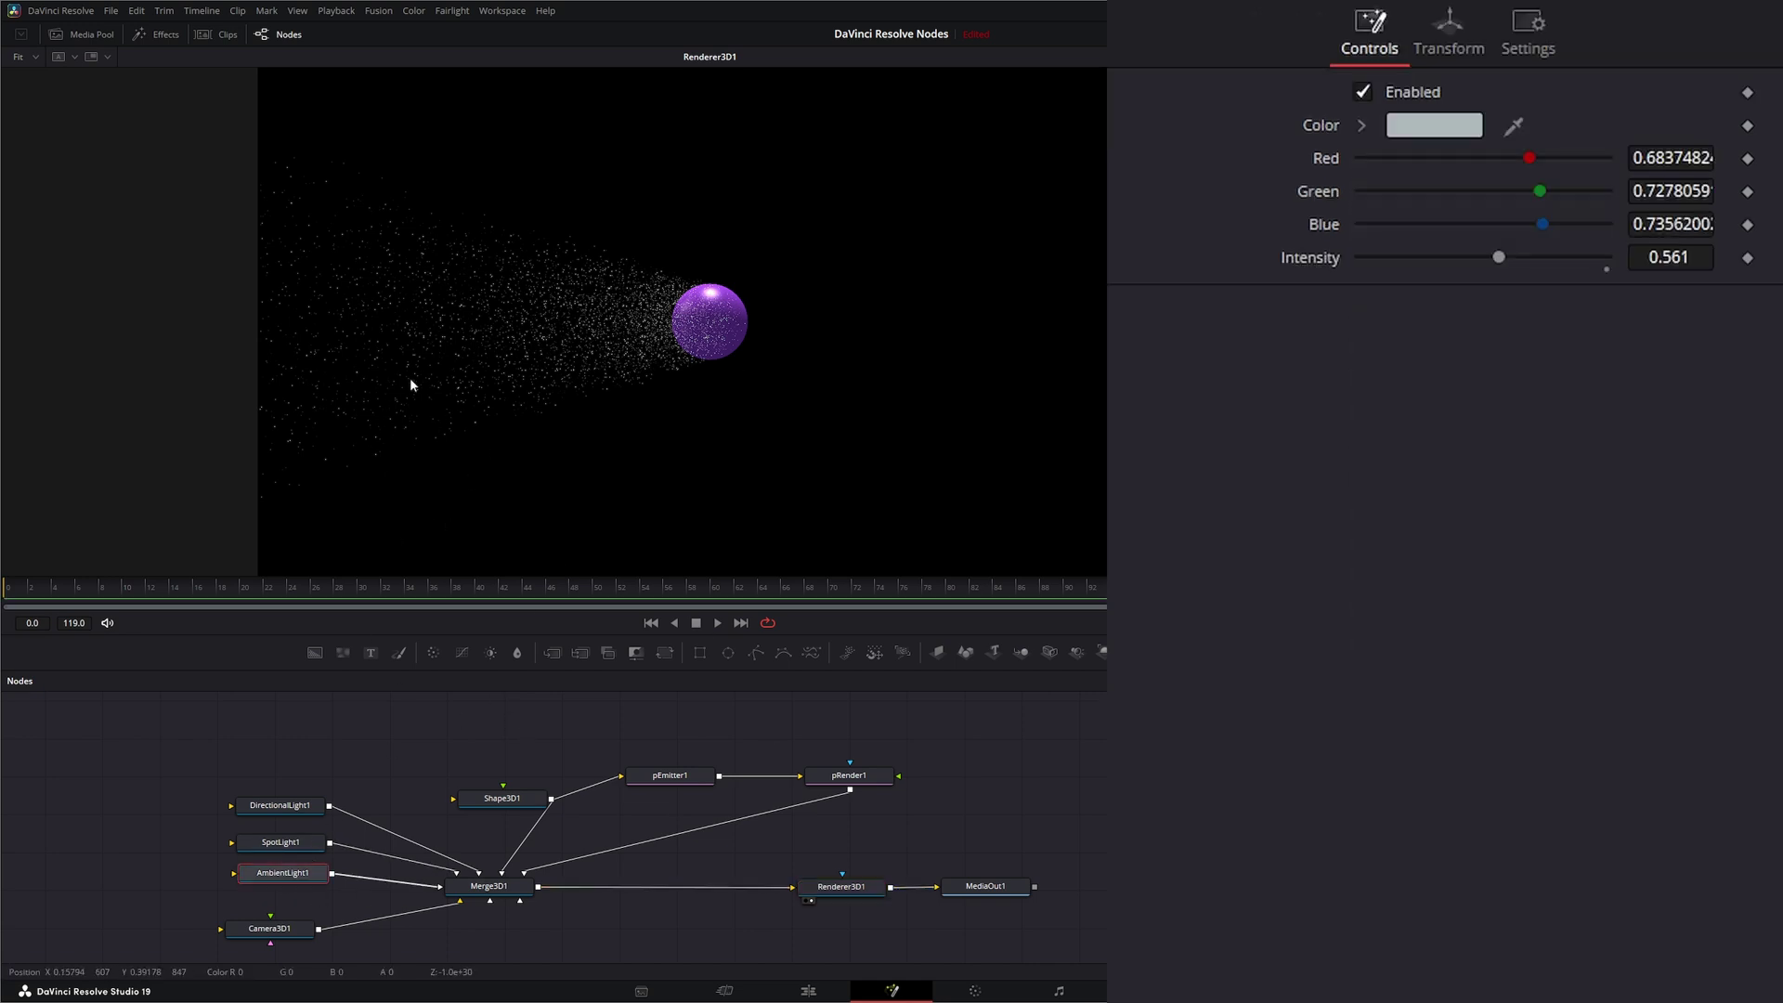
Test AmbientLight1's Intensity, then reset it to its default 1.0.
{"action": "left_click_drag", "start_coordinate": [1496, 256], "coordinate": [1322, 303]}
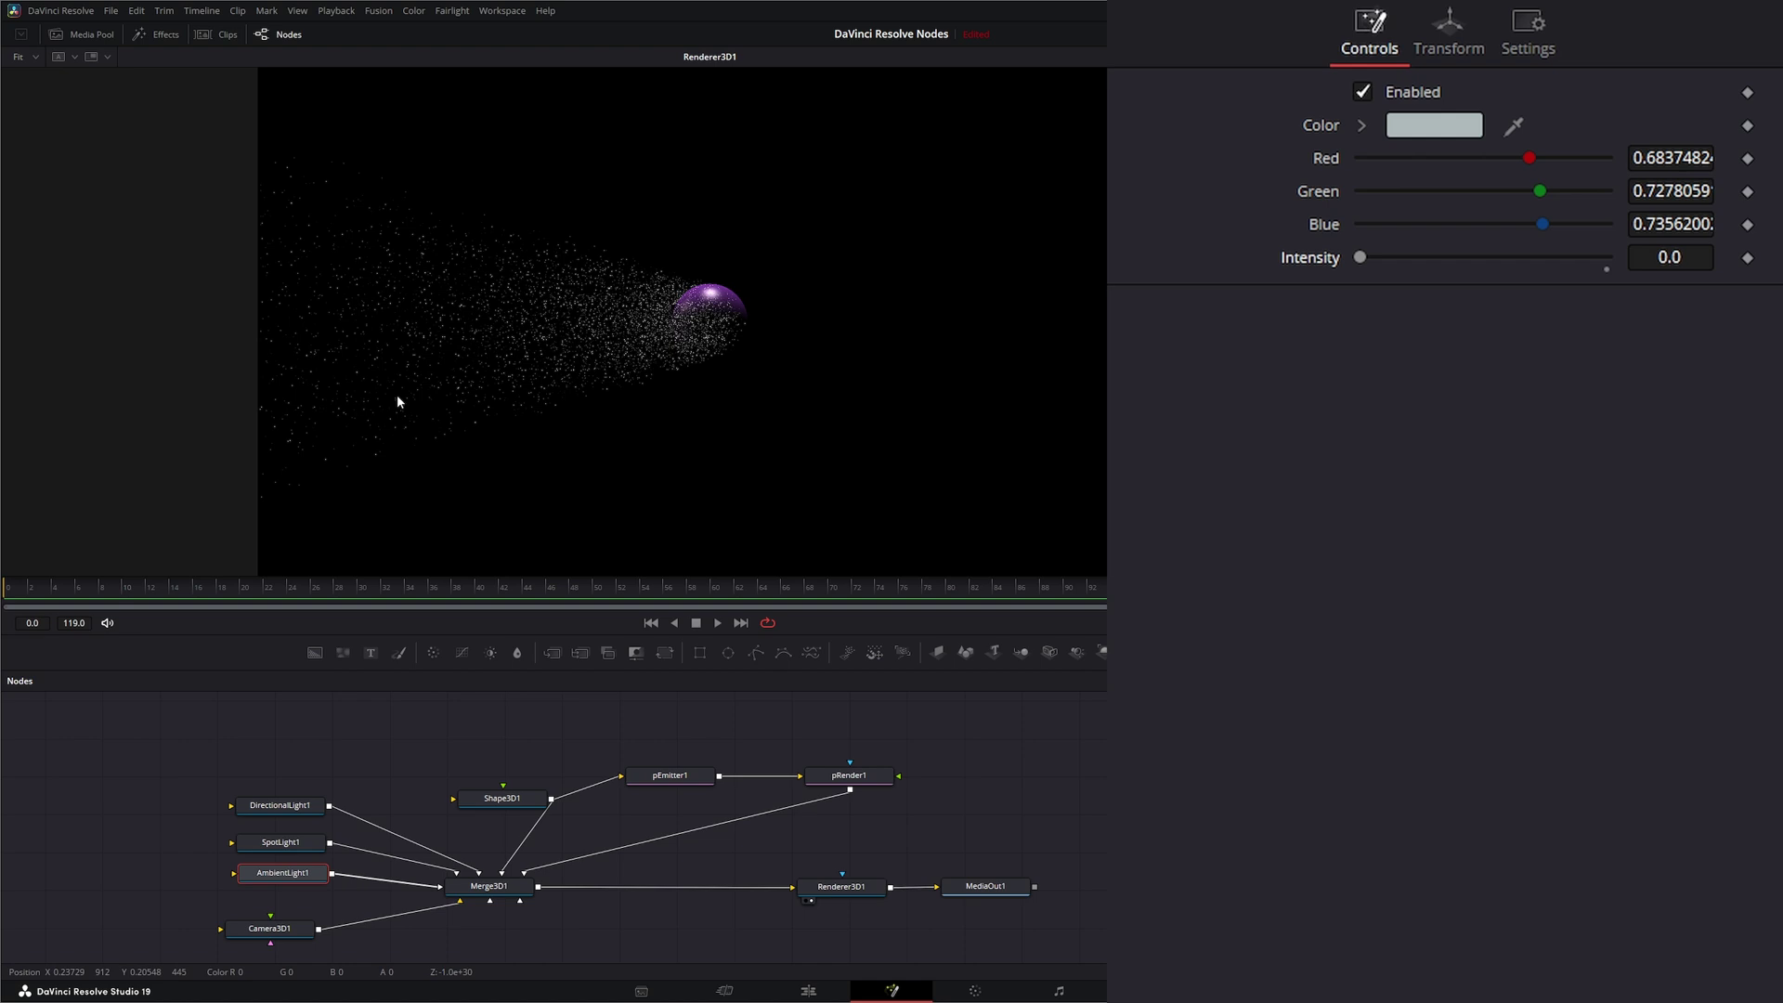
{"action": "left_click_drag", "start_coordinate": [1360, 257], "coordinate": [1409, 257]}
{"action": "double_click", "coordinate": [1439, 272]}
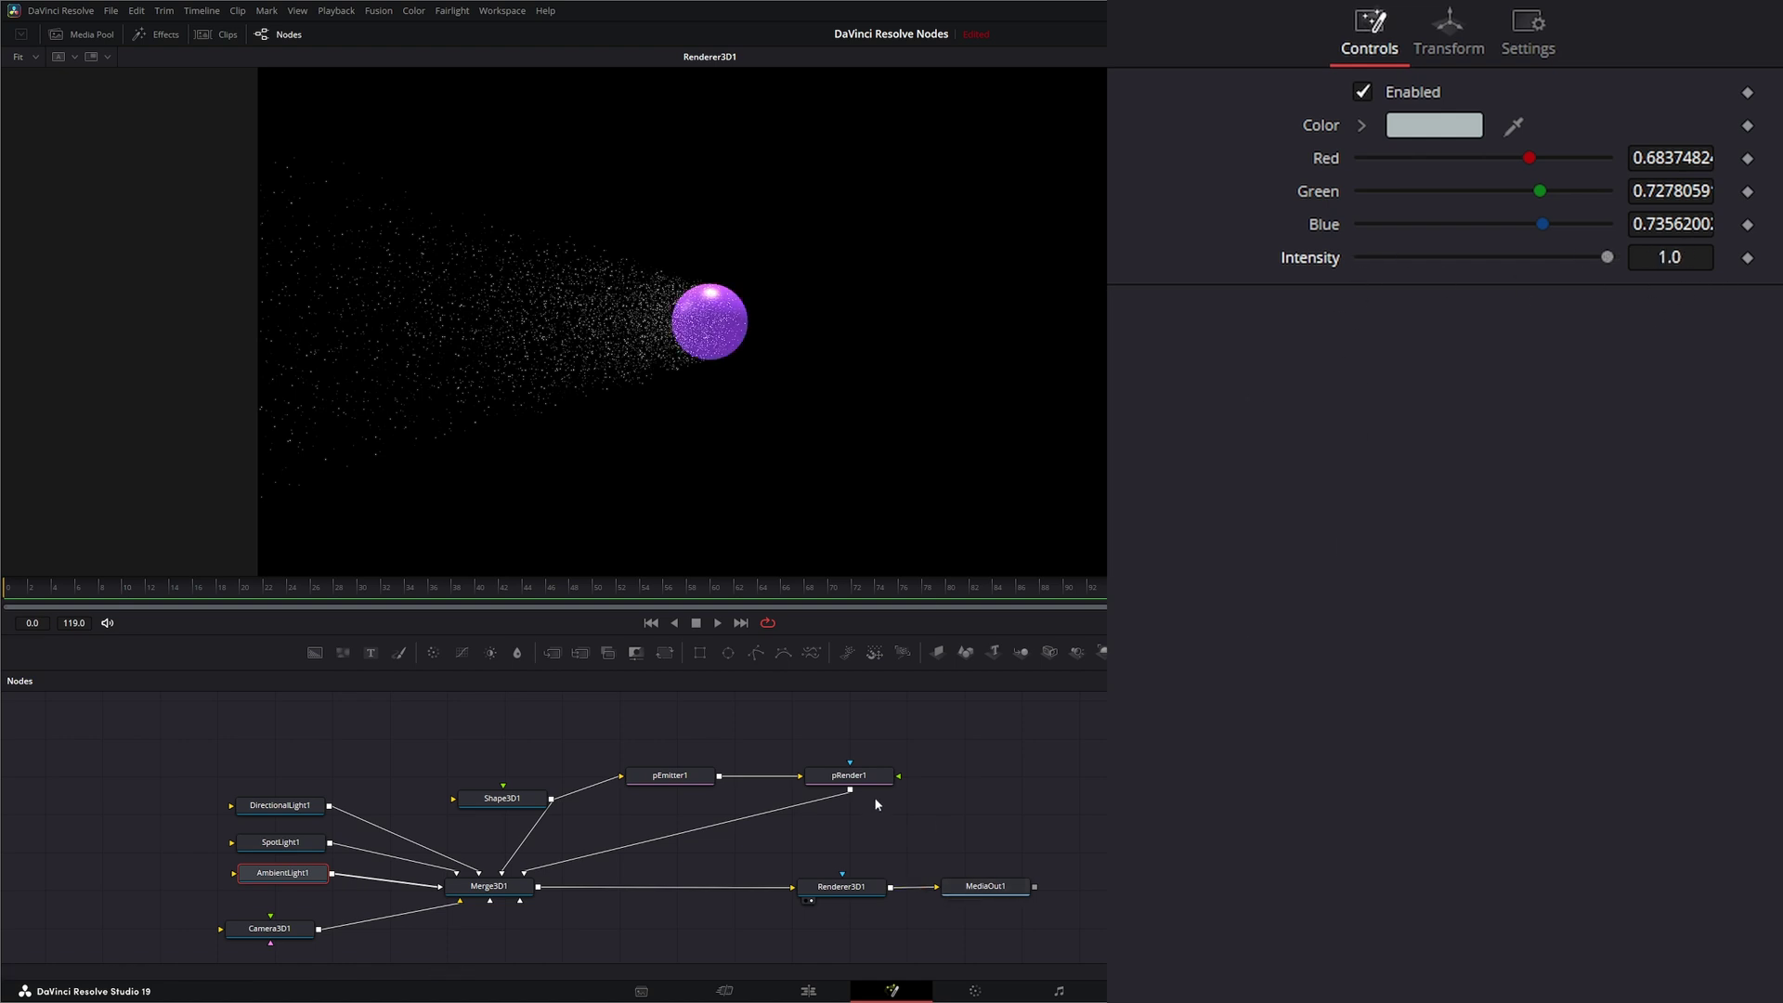
{"action": "left_click", "coordinate": [675, 776]}
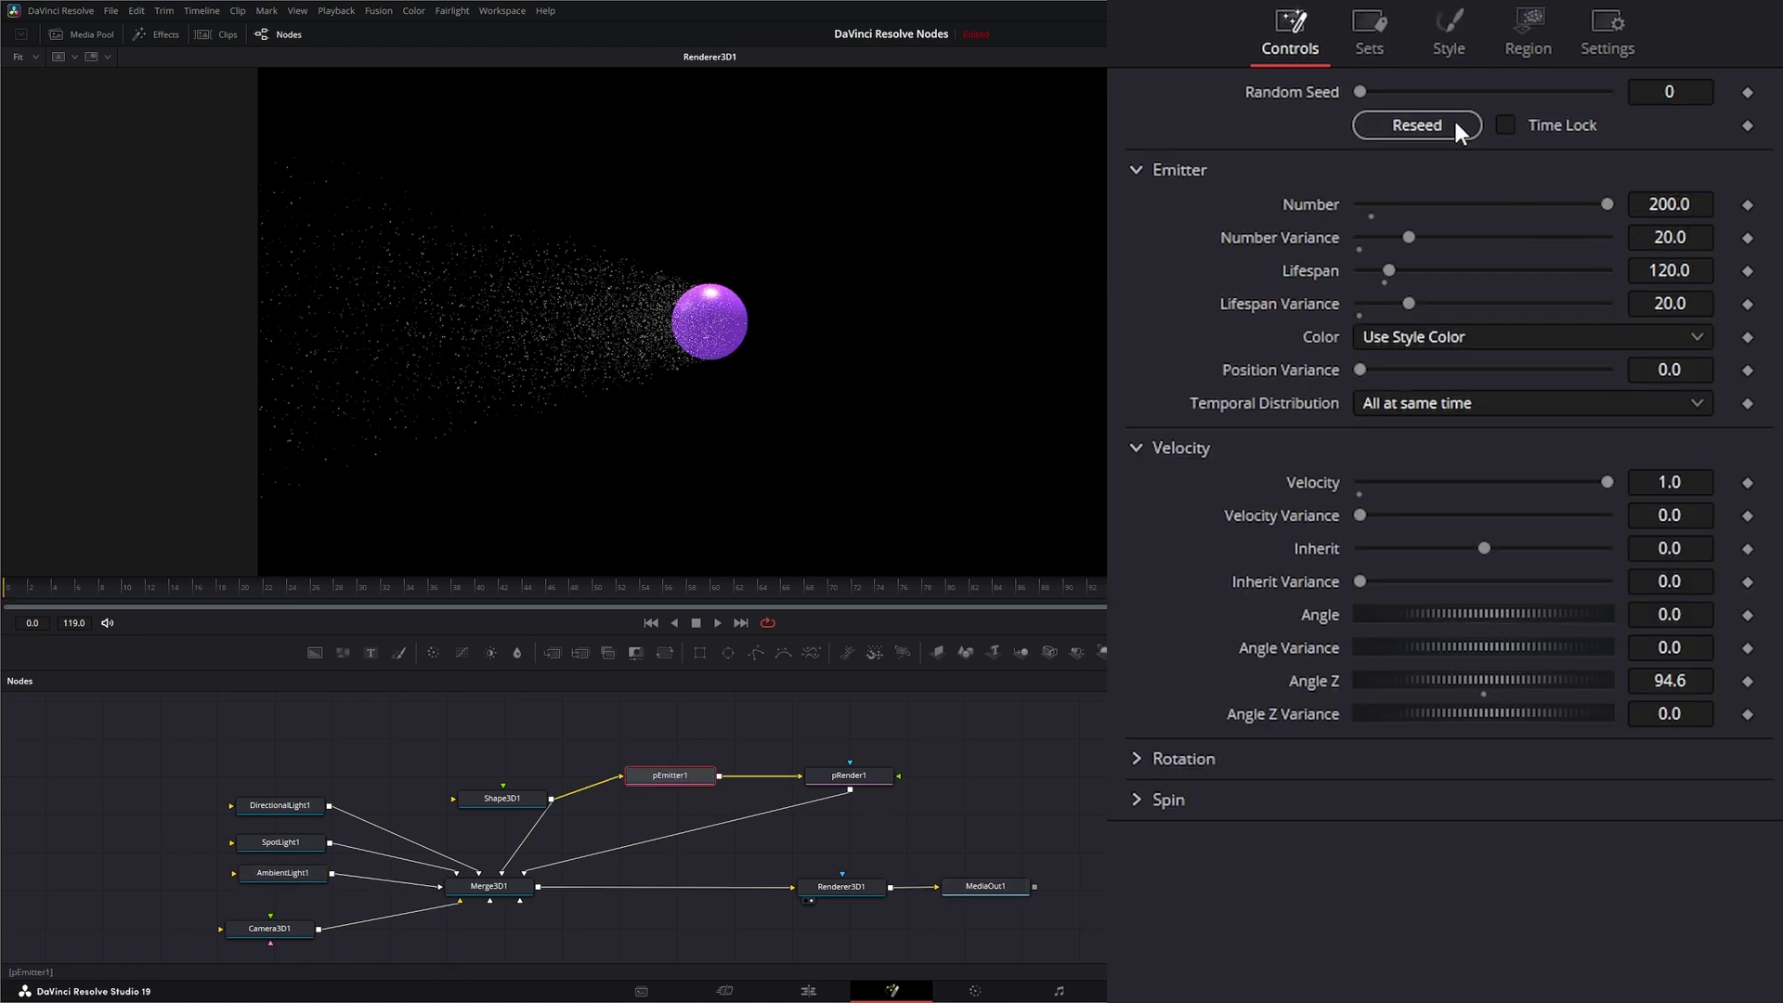
Lower the emitter's particle Number to 5, keeping variance at 20.
{"action": "left_click", "coordinate": [1698, 213]}
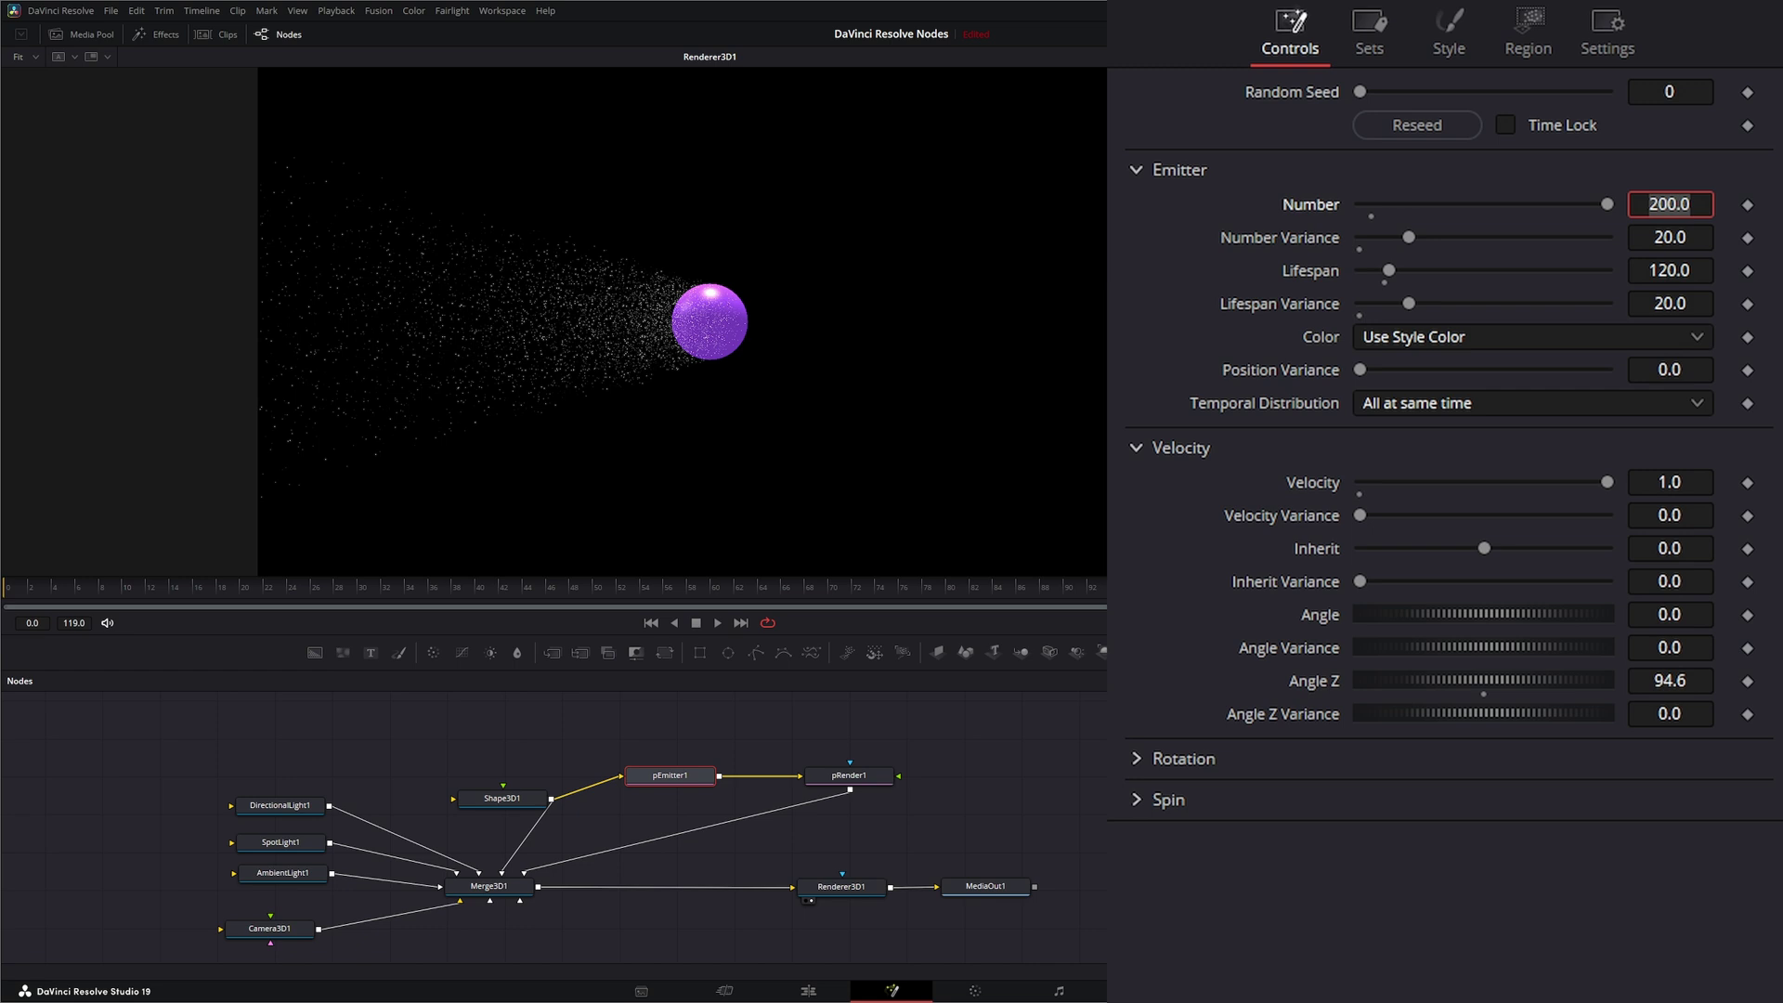
{"action": "type", "text": "5"}
{"action": "key", "text": "Tab"}
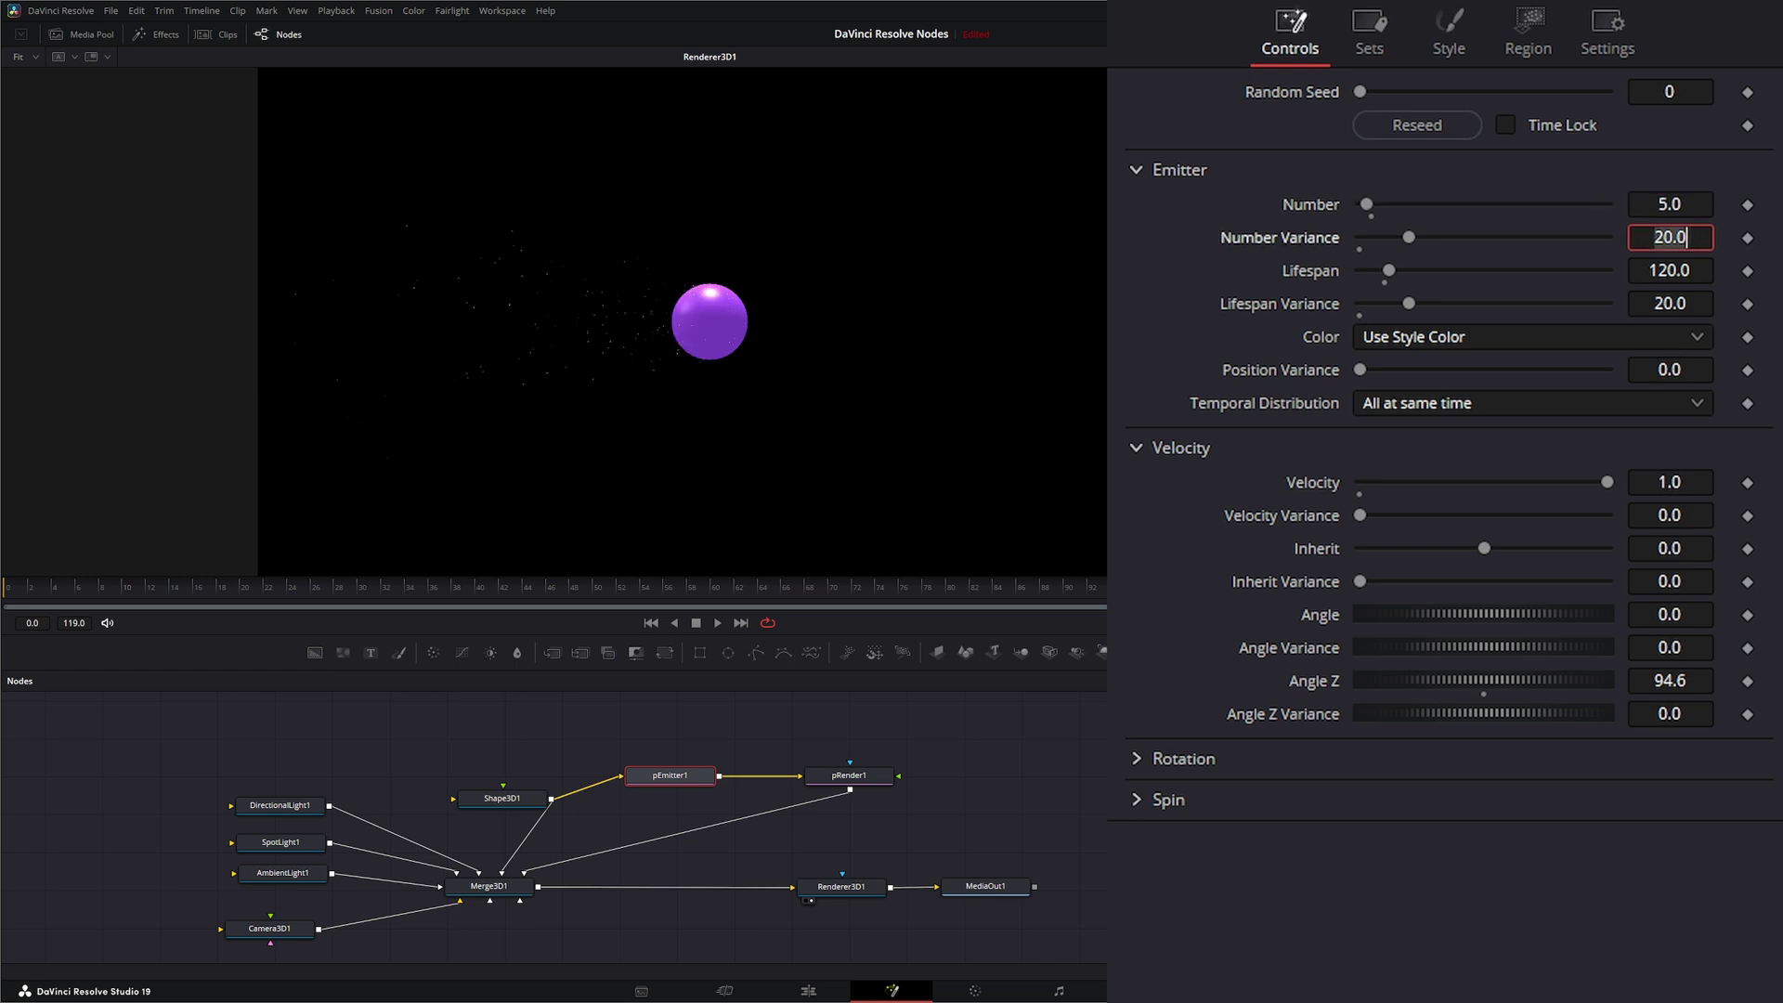
{"action": "key", "text": "Return"}
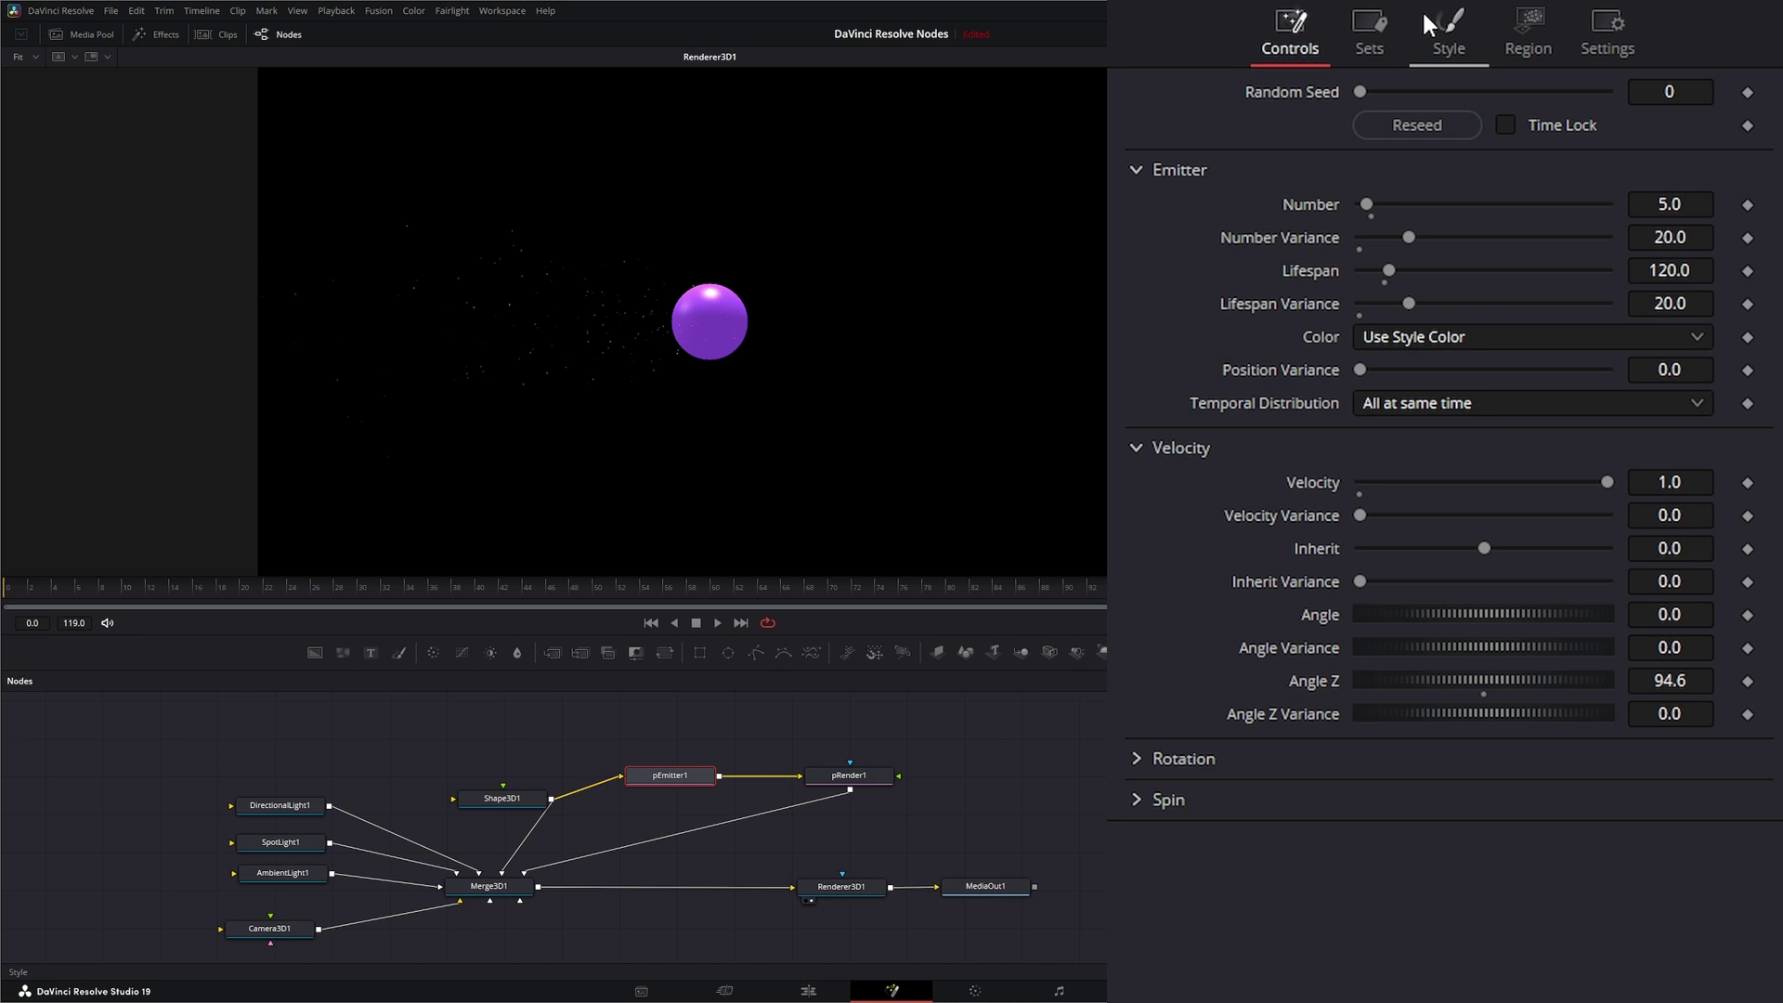
Change the particle Style to Blob.
{"action": "left_click", "coordinate": [1462, 28]}
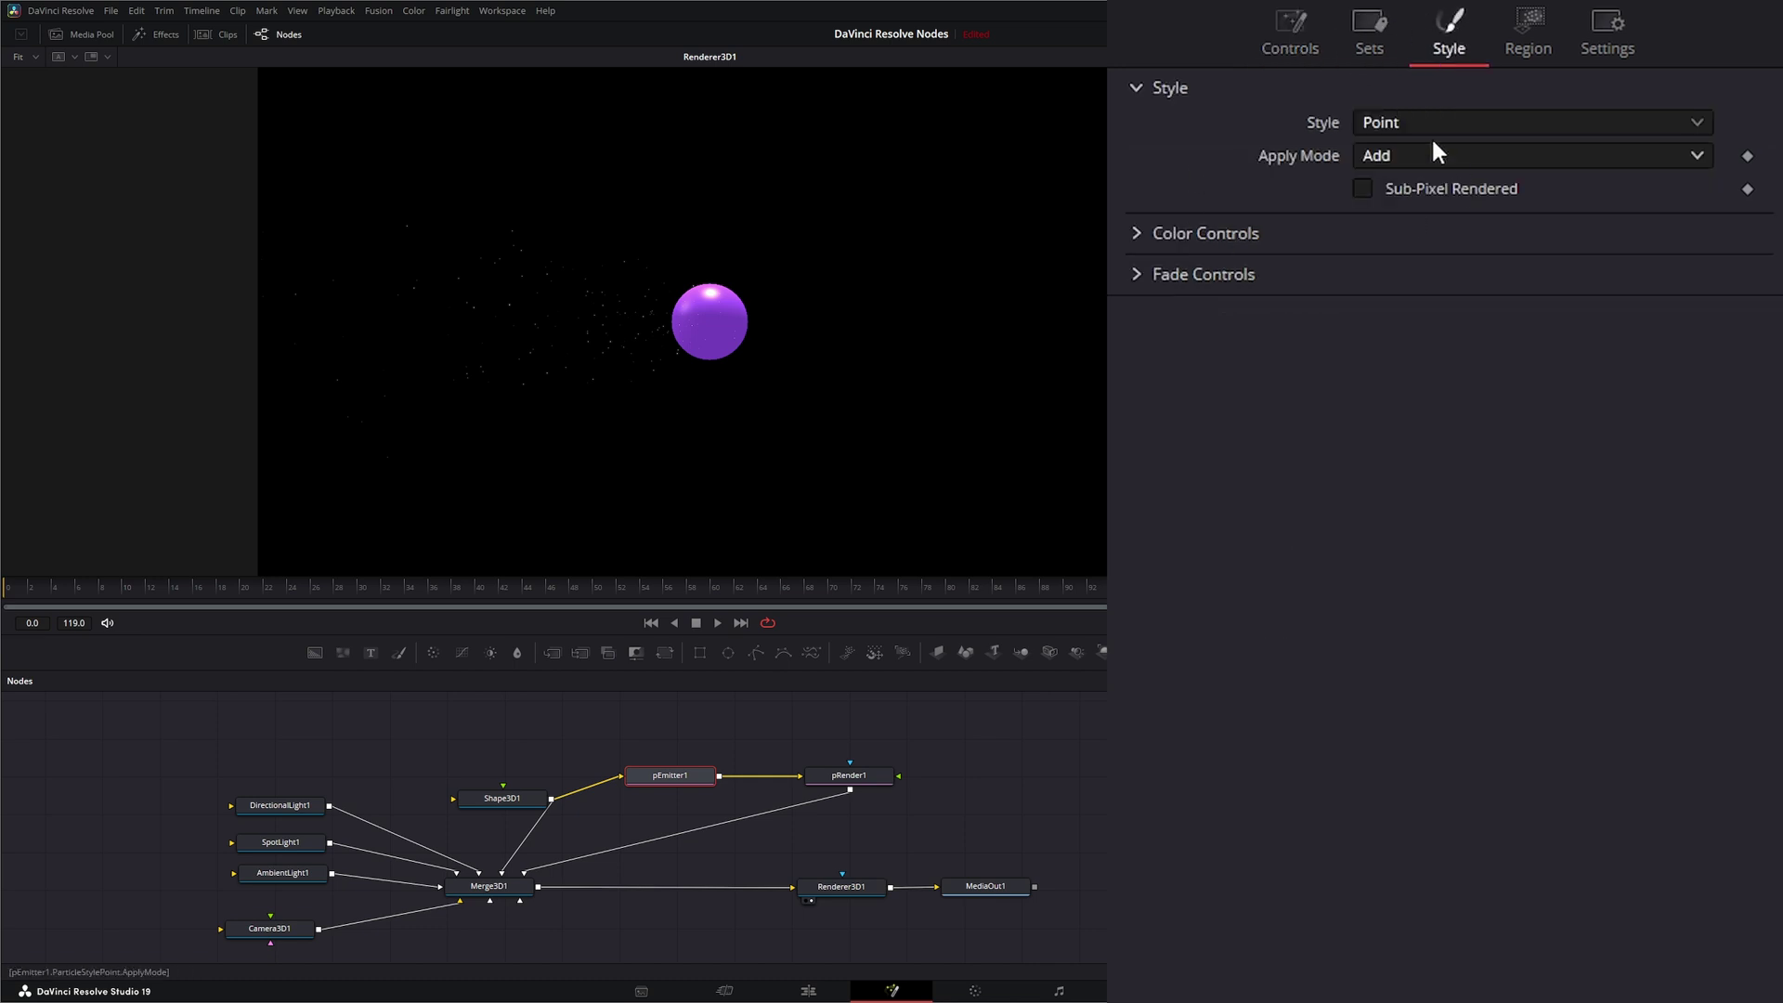
{"action": "left_click", "coordinate": [1384, 121]}
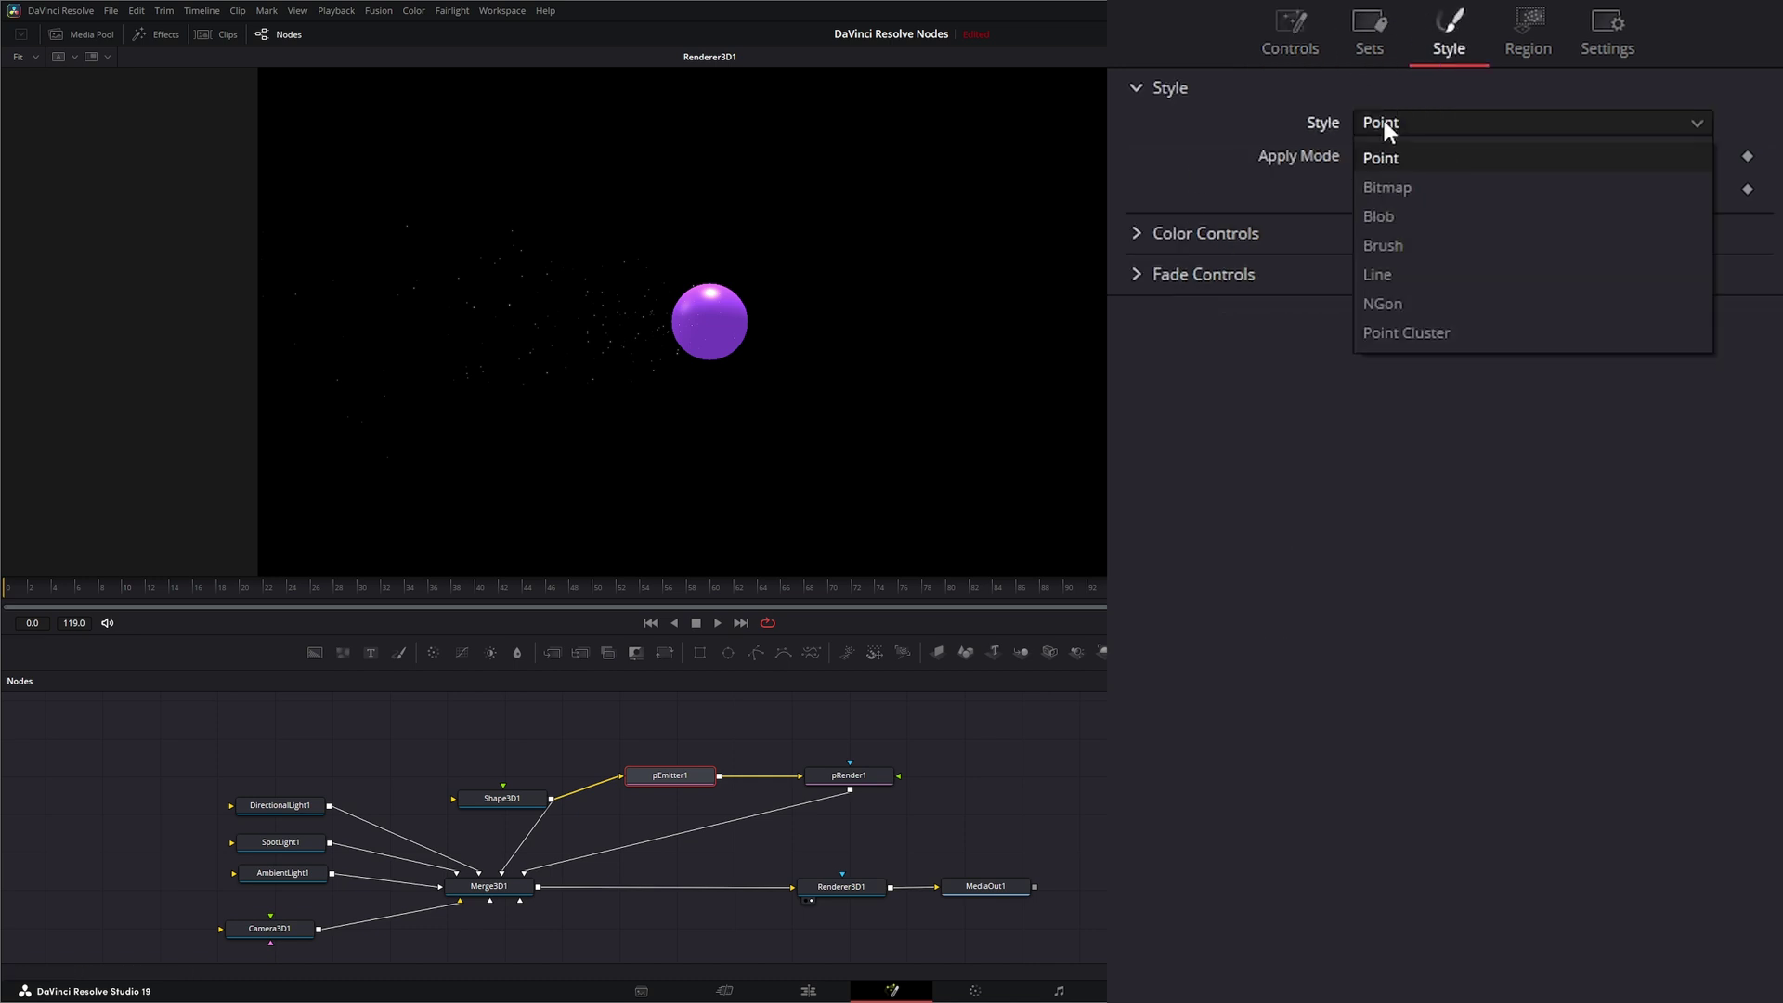
{"action": "left_click", "coordinate": [1406, 215]}
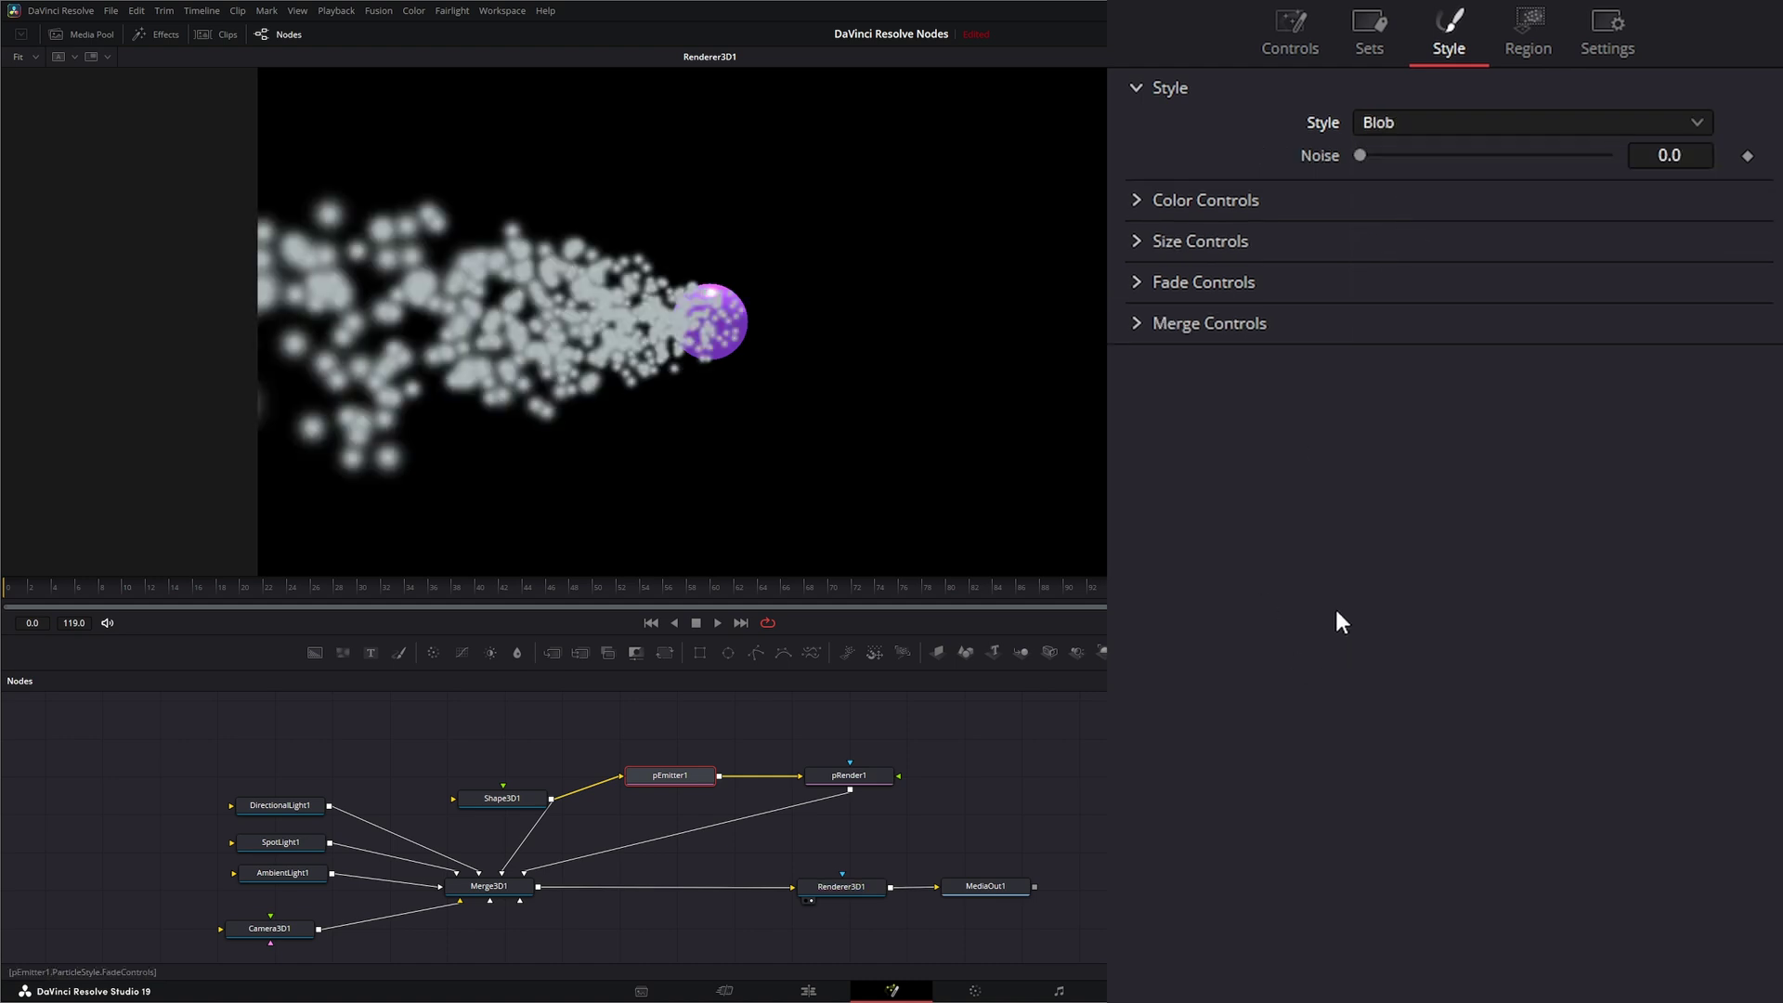
Lower AmbientLight1's Intensity to about 0.246.
{"action": "left_click", "coordinate": [283, 873]}
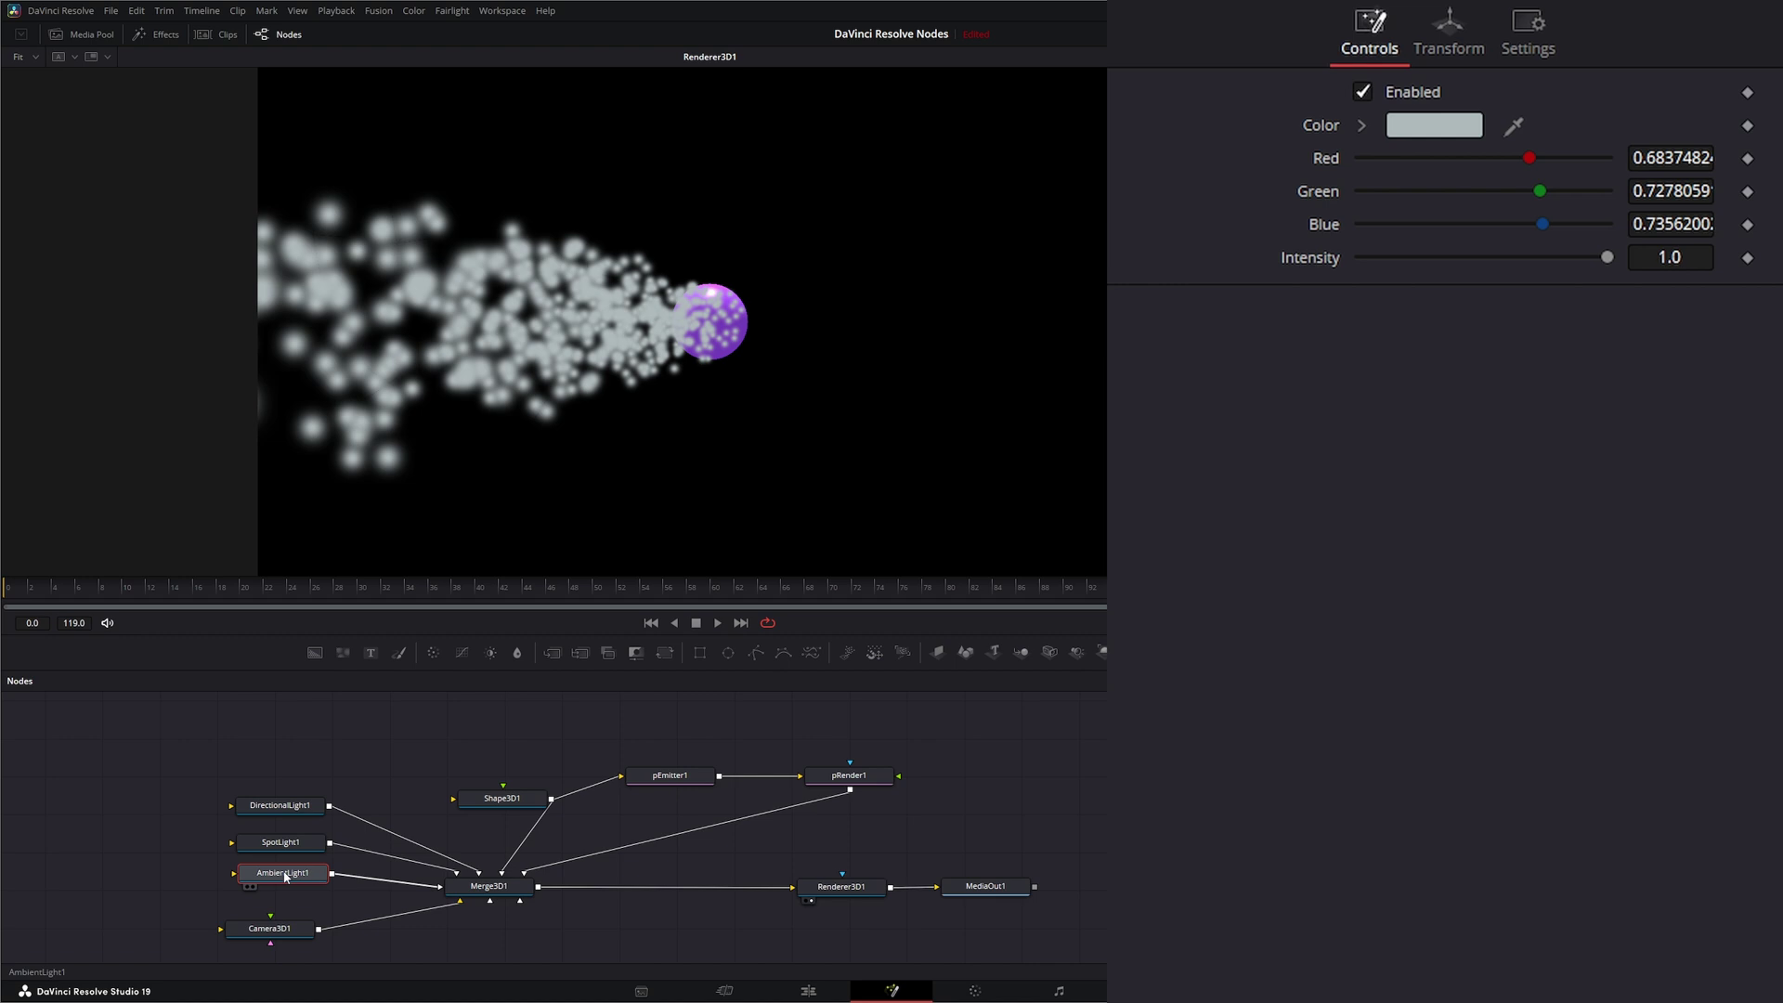
{"action": "left_click_drag", "start_coordinate": [1616, 262], "coordinate": [1419, 258]}
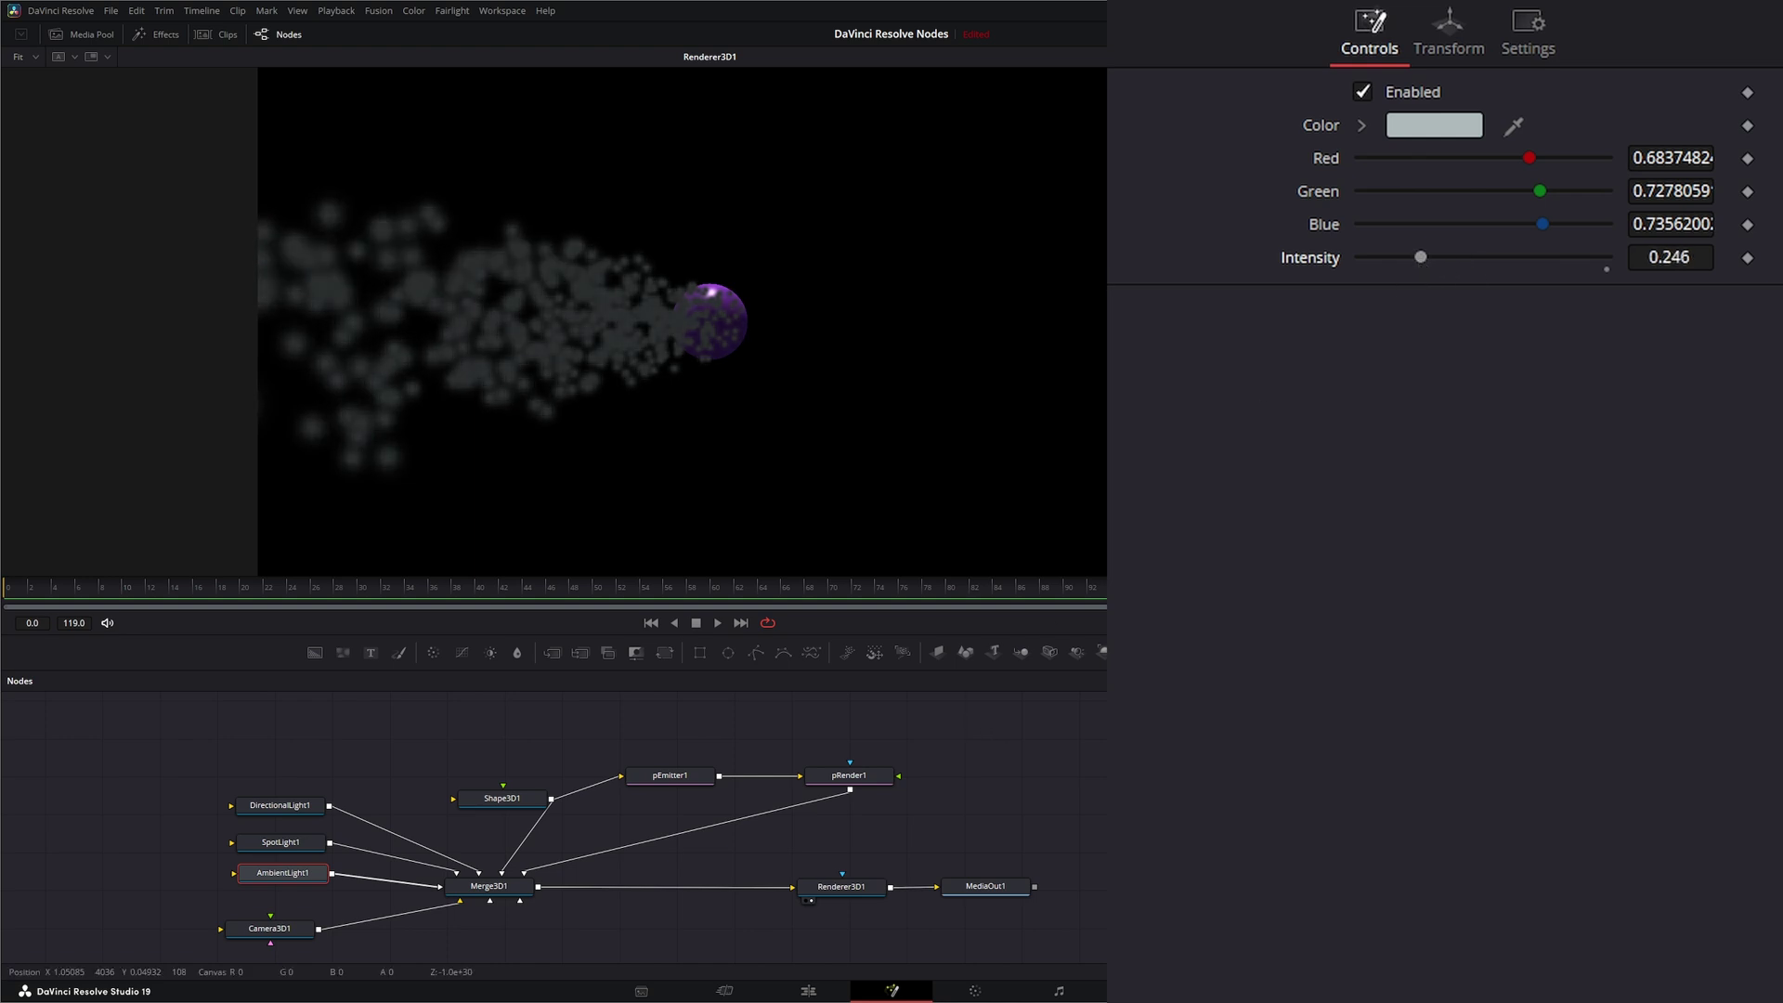
Set pEmitter1's particle Style to Point Cluster and play a preview of the animation.
{"action": "left_click", "coordinate": [672, 777]}
{"action": "left_click", "coordinate": [1393, 122]}
{"action": "left_click", "coordinate": [1402, 137]}
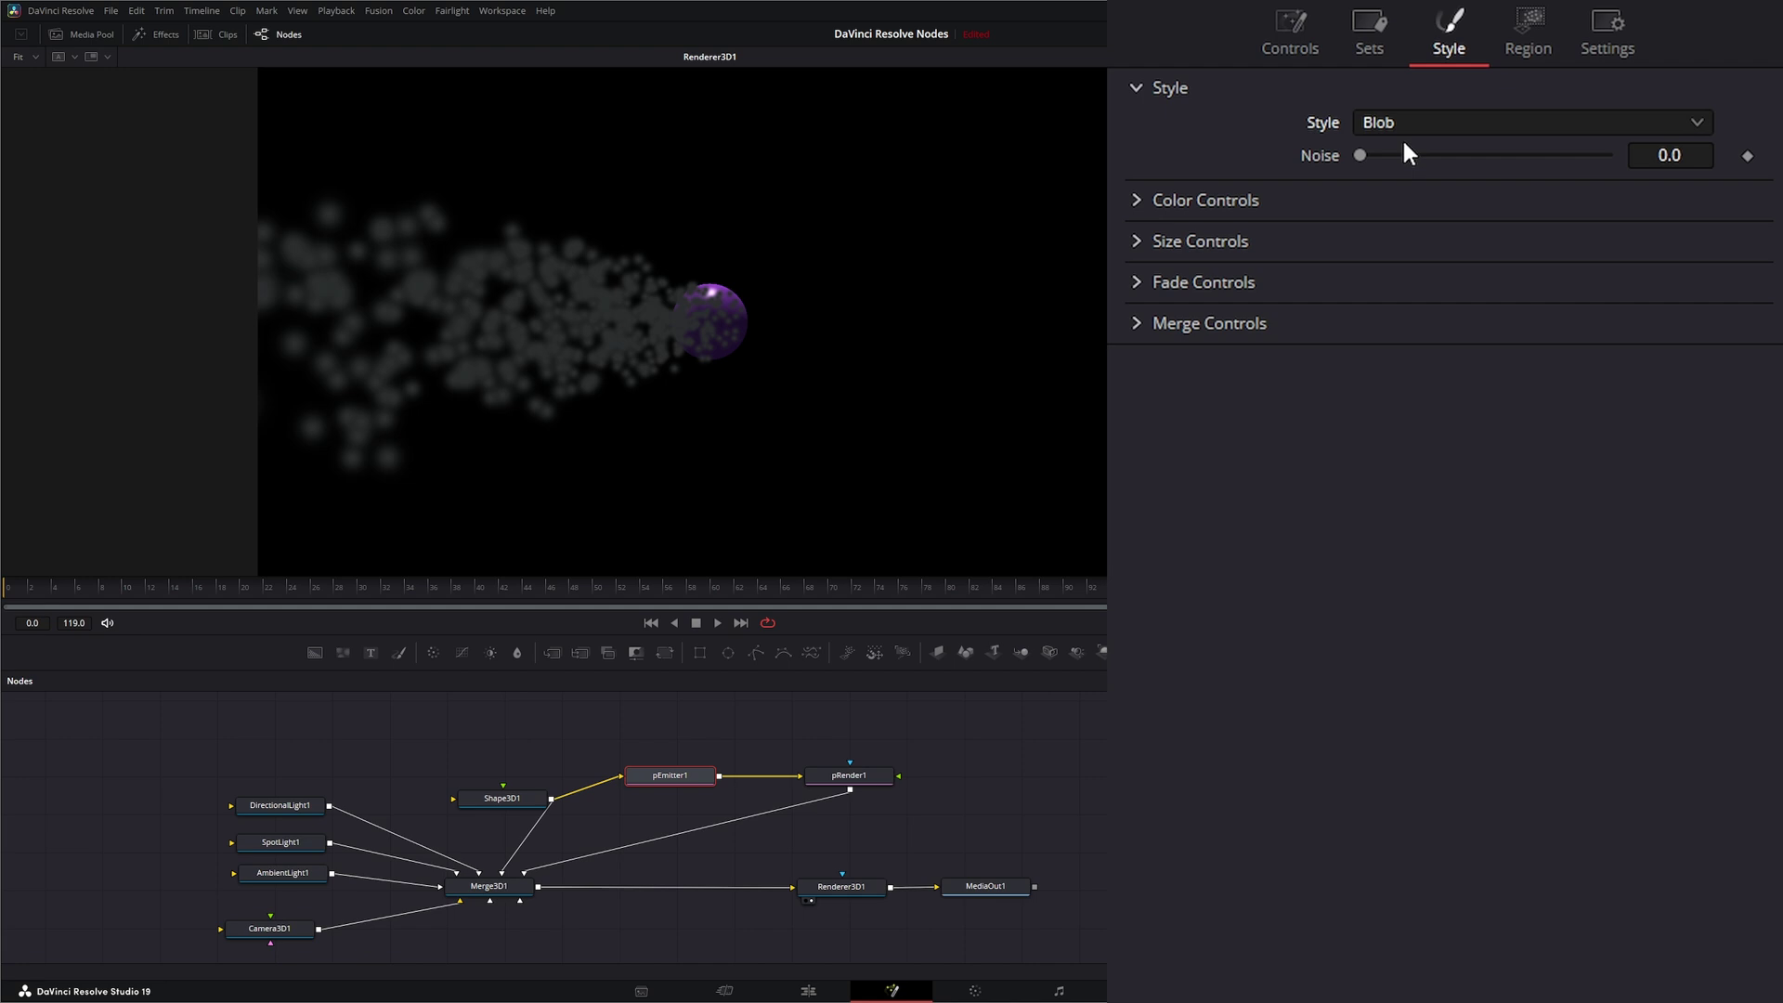
{"action": "left_click", "coordinate": [1390, 115]}
{"action": "left_click", "coordinate": [1397, 164]}
{"action": "left_click", "coordinate": [1393, 122]}
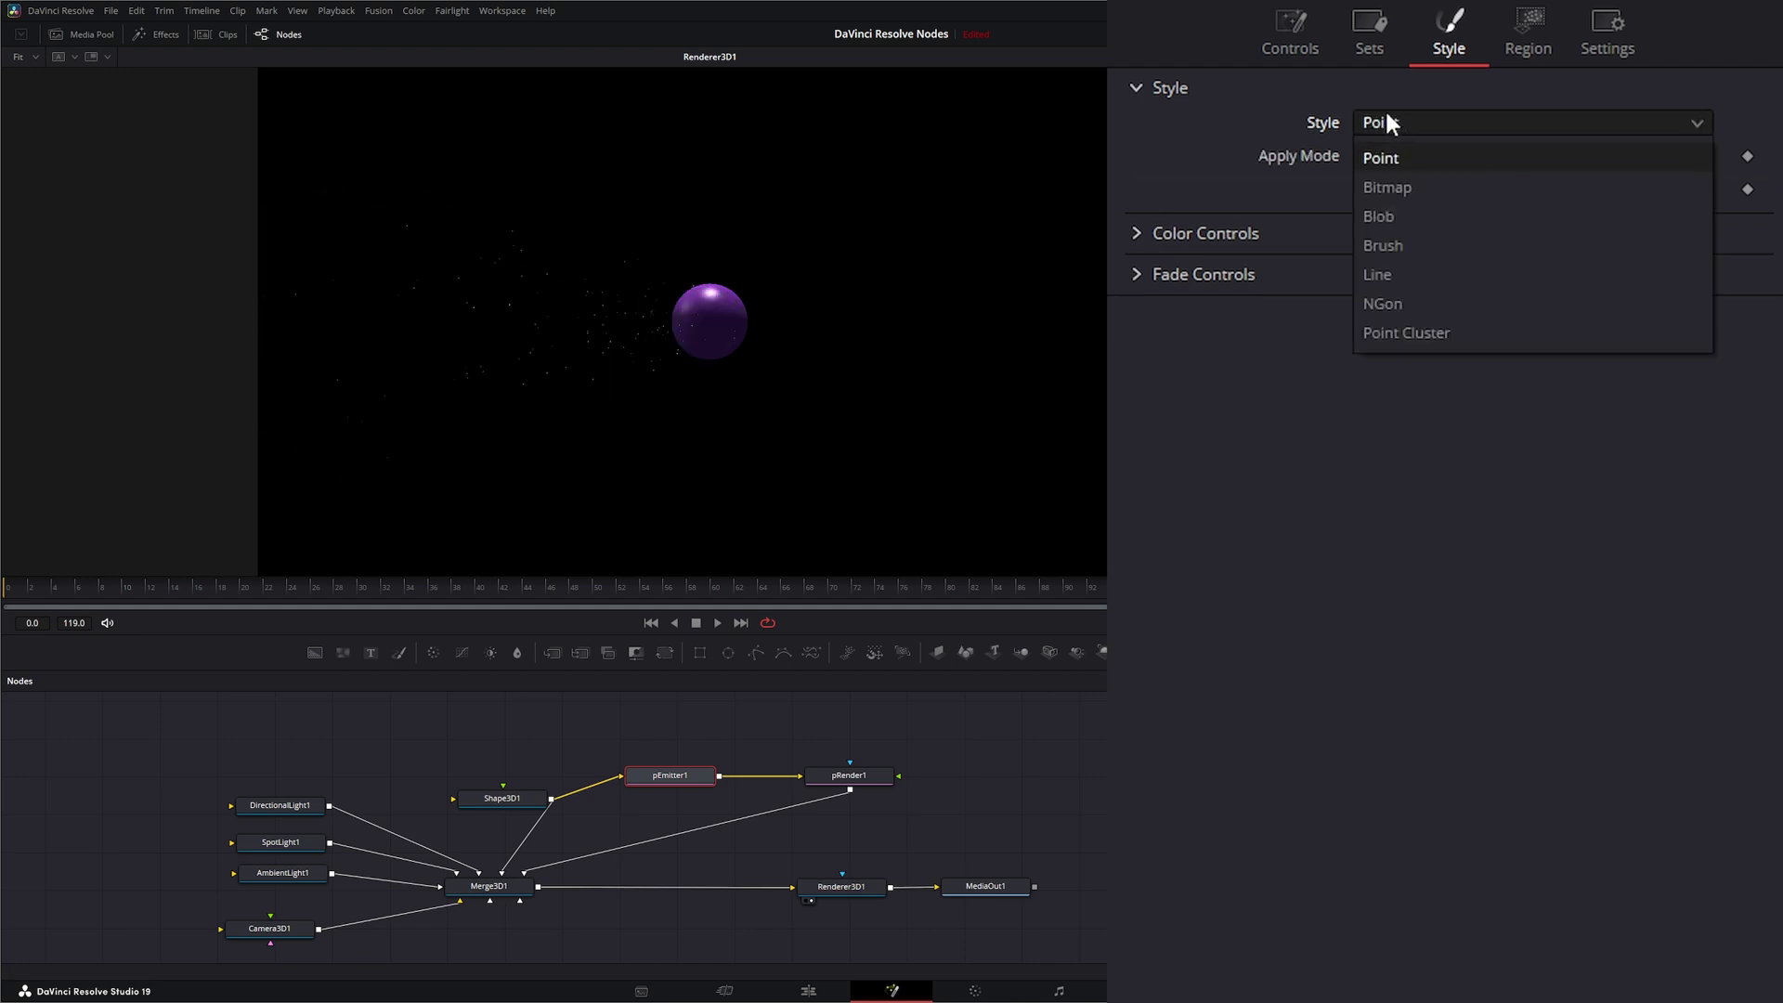
{"action": "left_click", "coordinate": [1418, 334]}
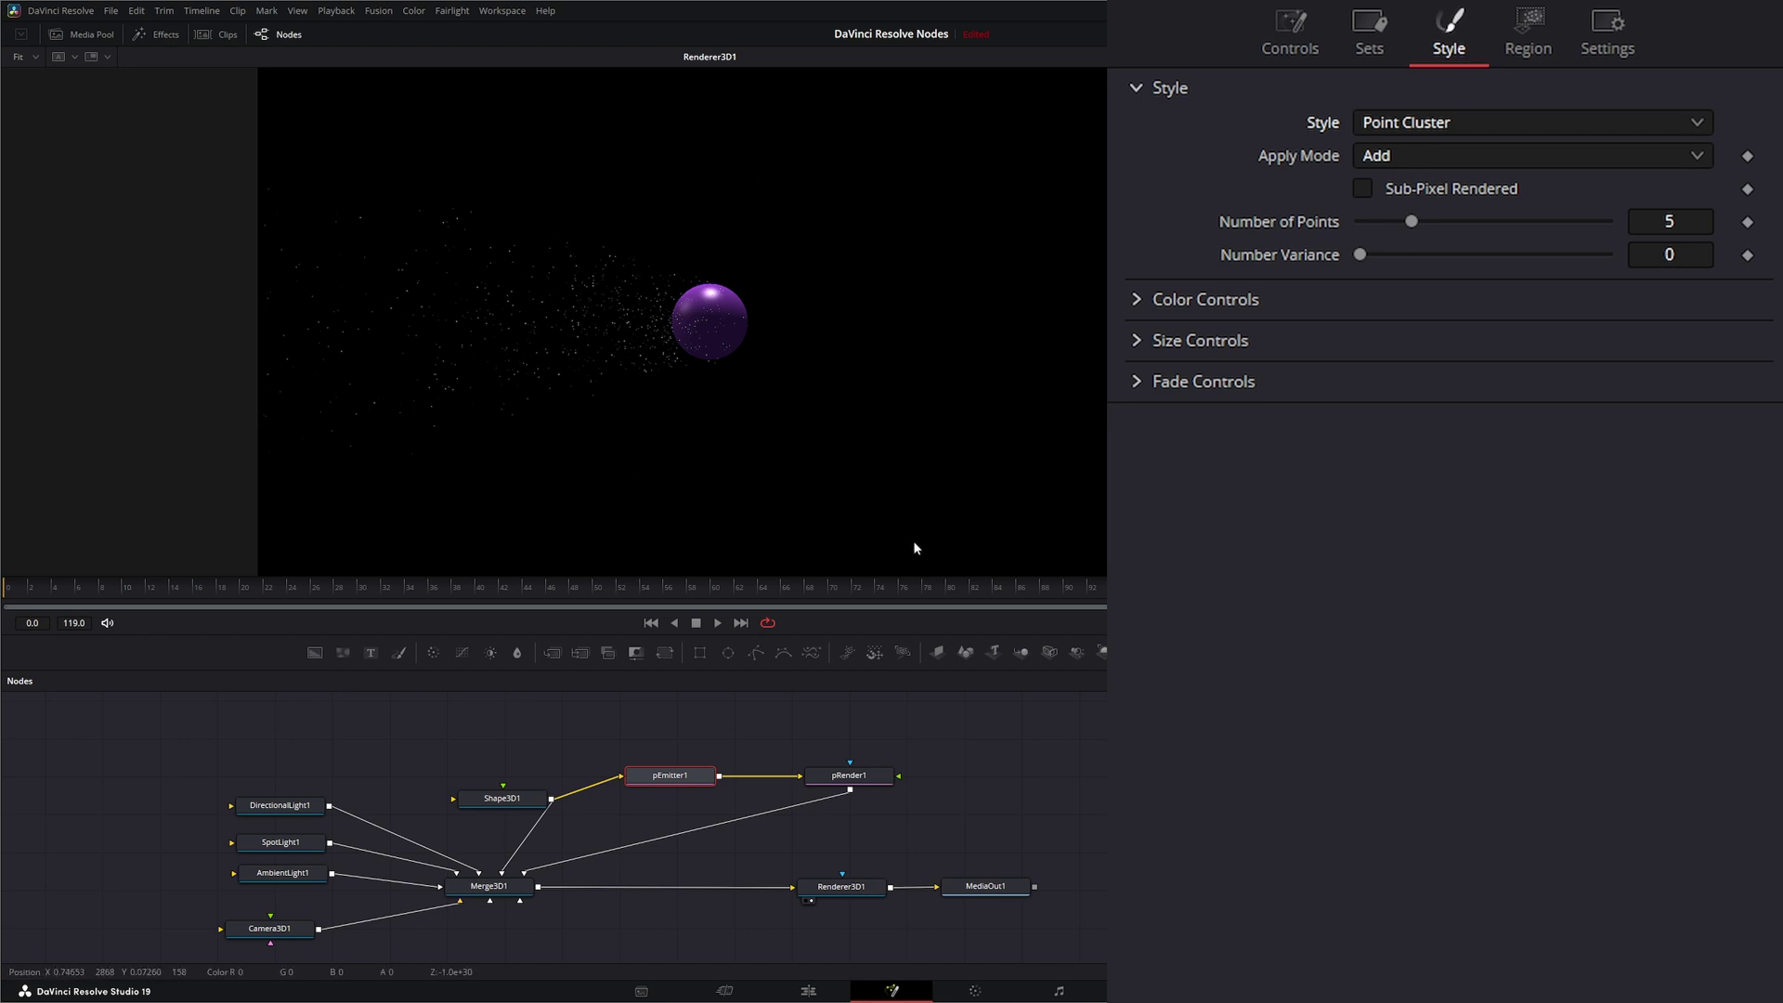
{"action": "left_click", "coordinate": [721, 623]}
{"action": "left_click", "coordinate": [696, 623]}
Switch Renderer3D1's Renderer Type to Hardware Renderer.
{"action": "left_click", "coordinate": [841, 887]}
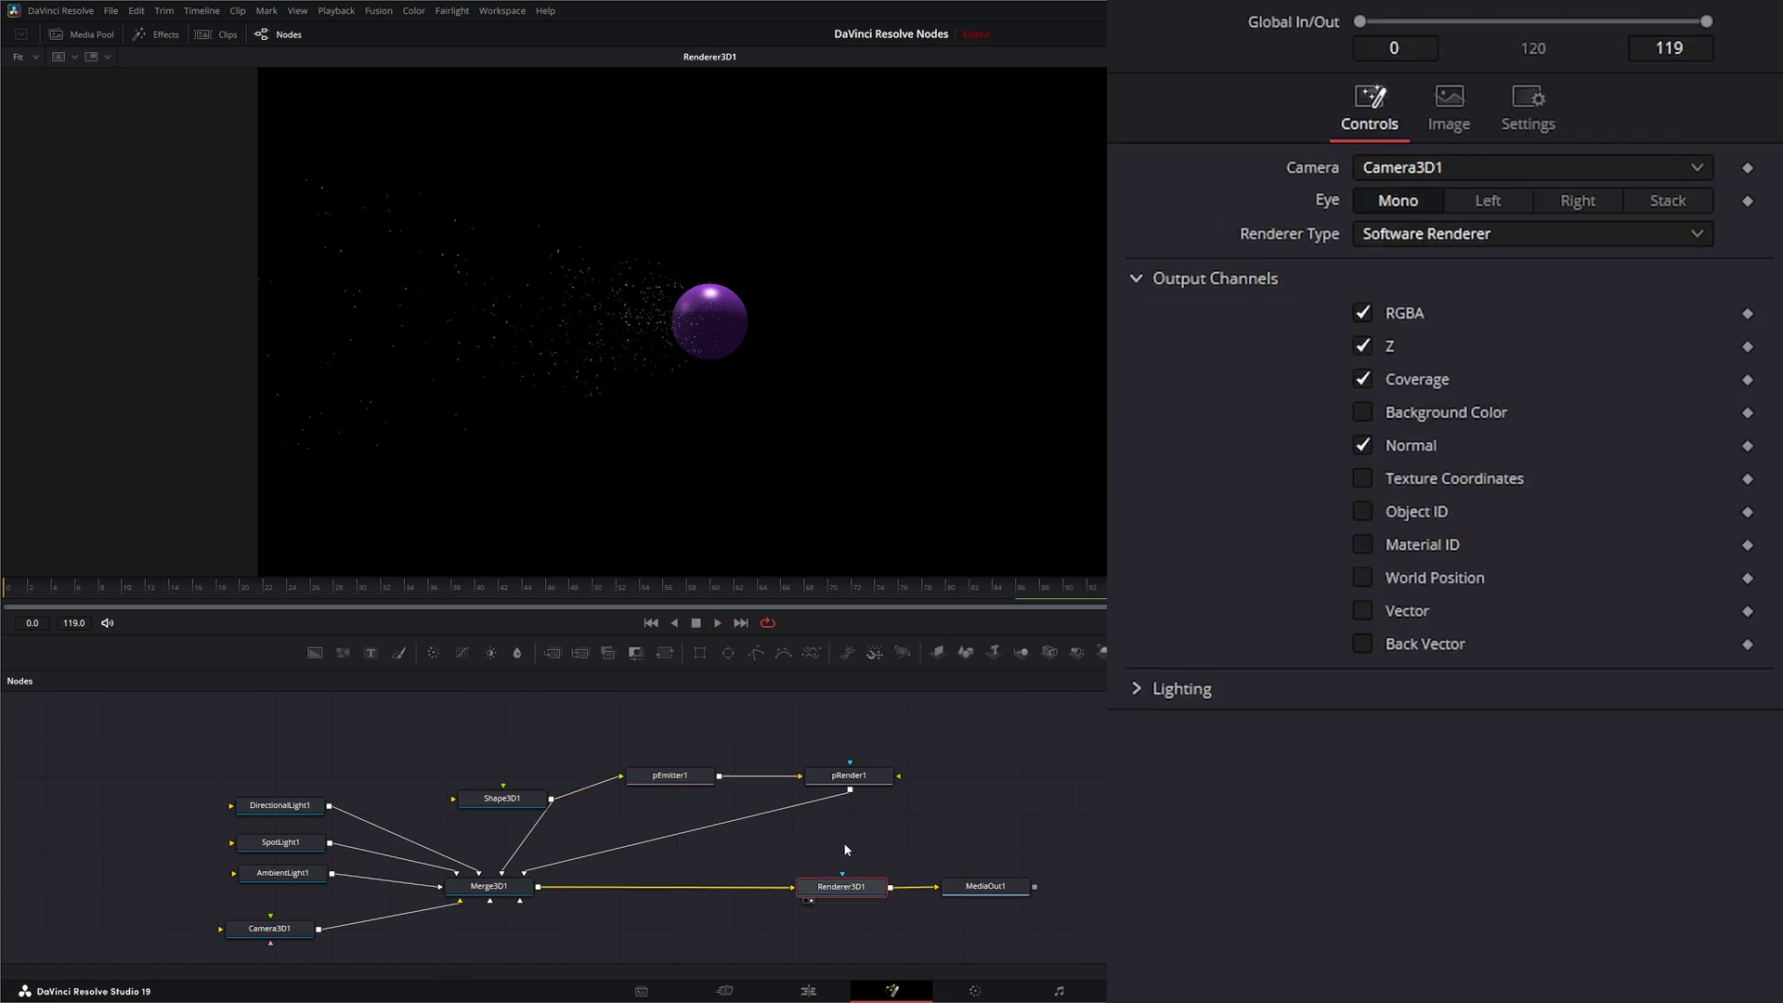
{"action": "left_click", "coordinate": [1410, 237]}
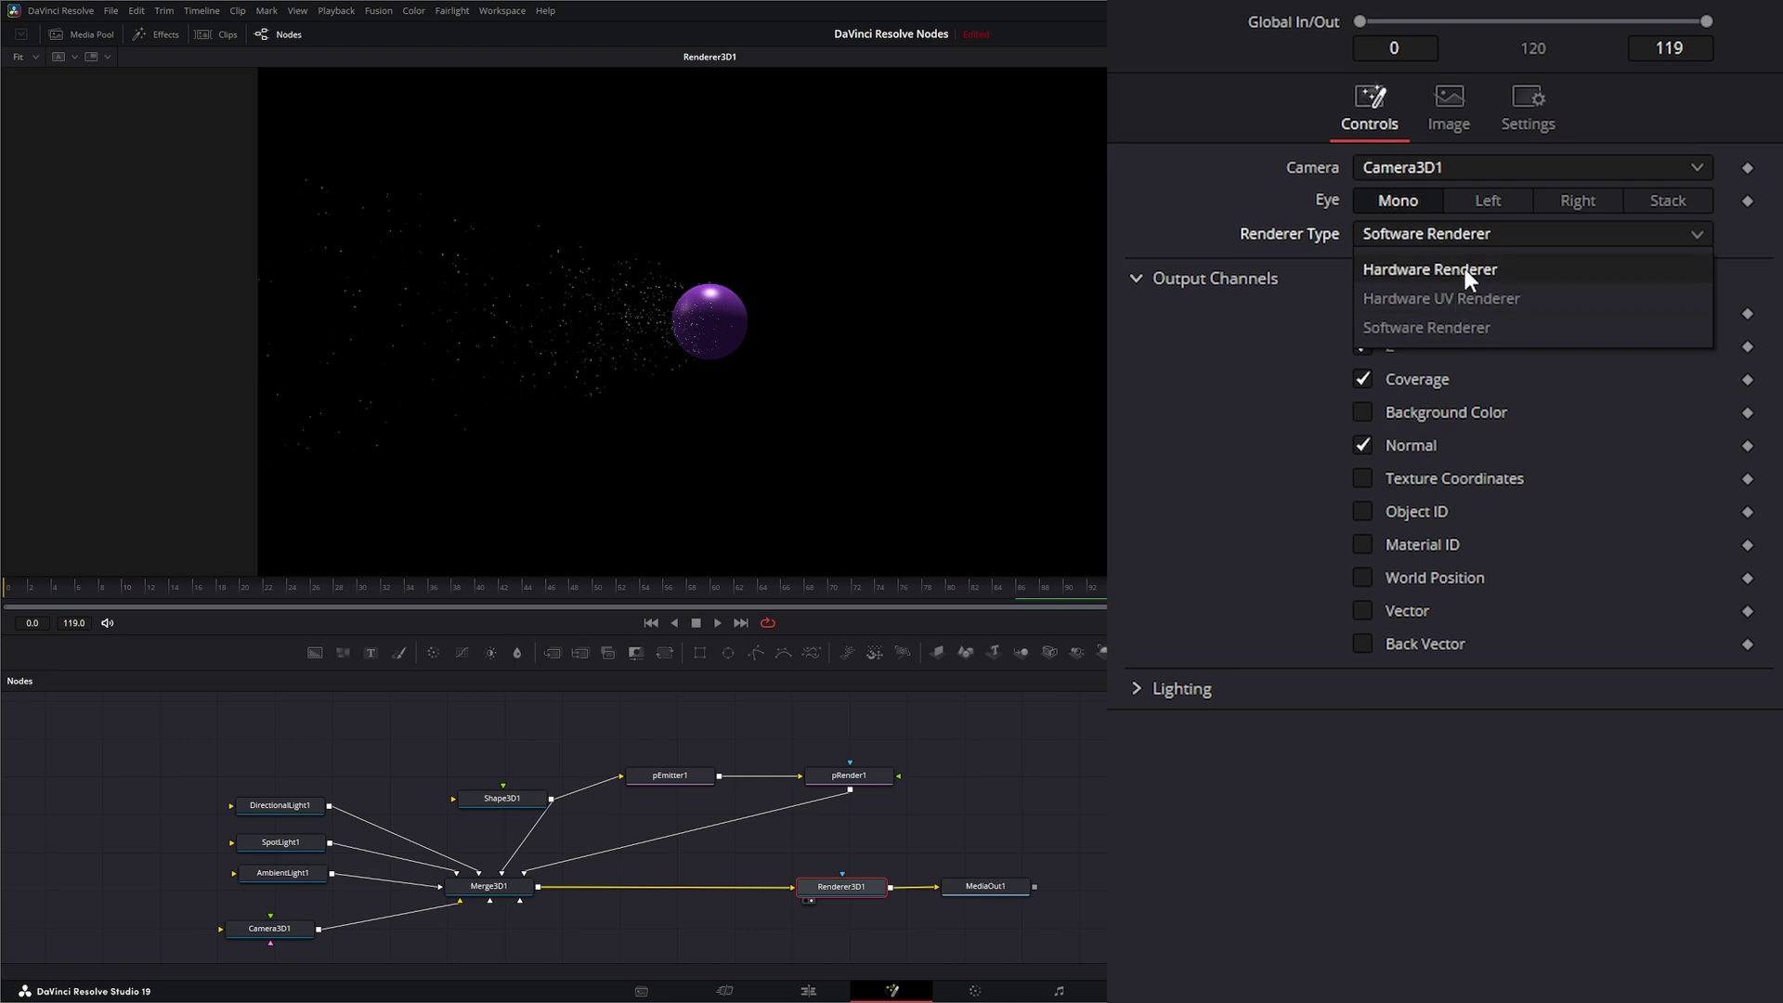
{"action": "left_click", "coordinate": [1464, 267]}
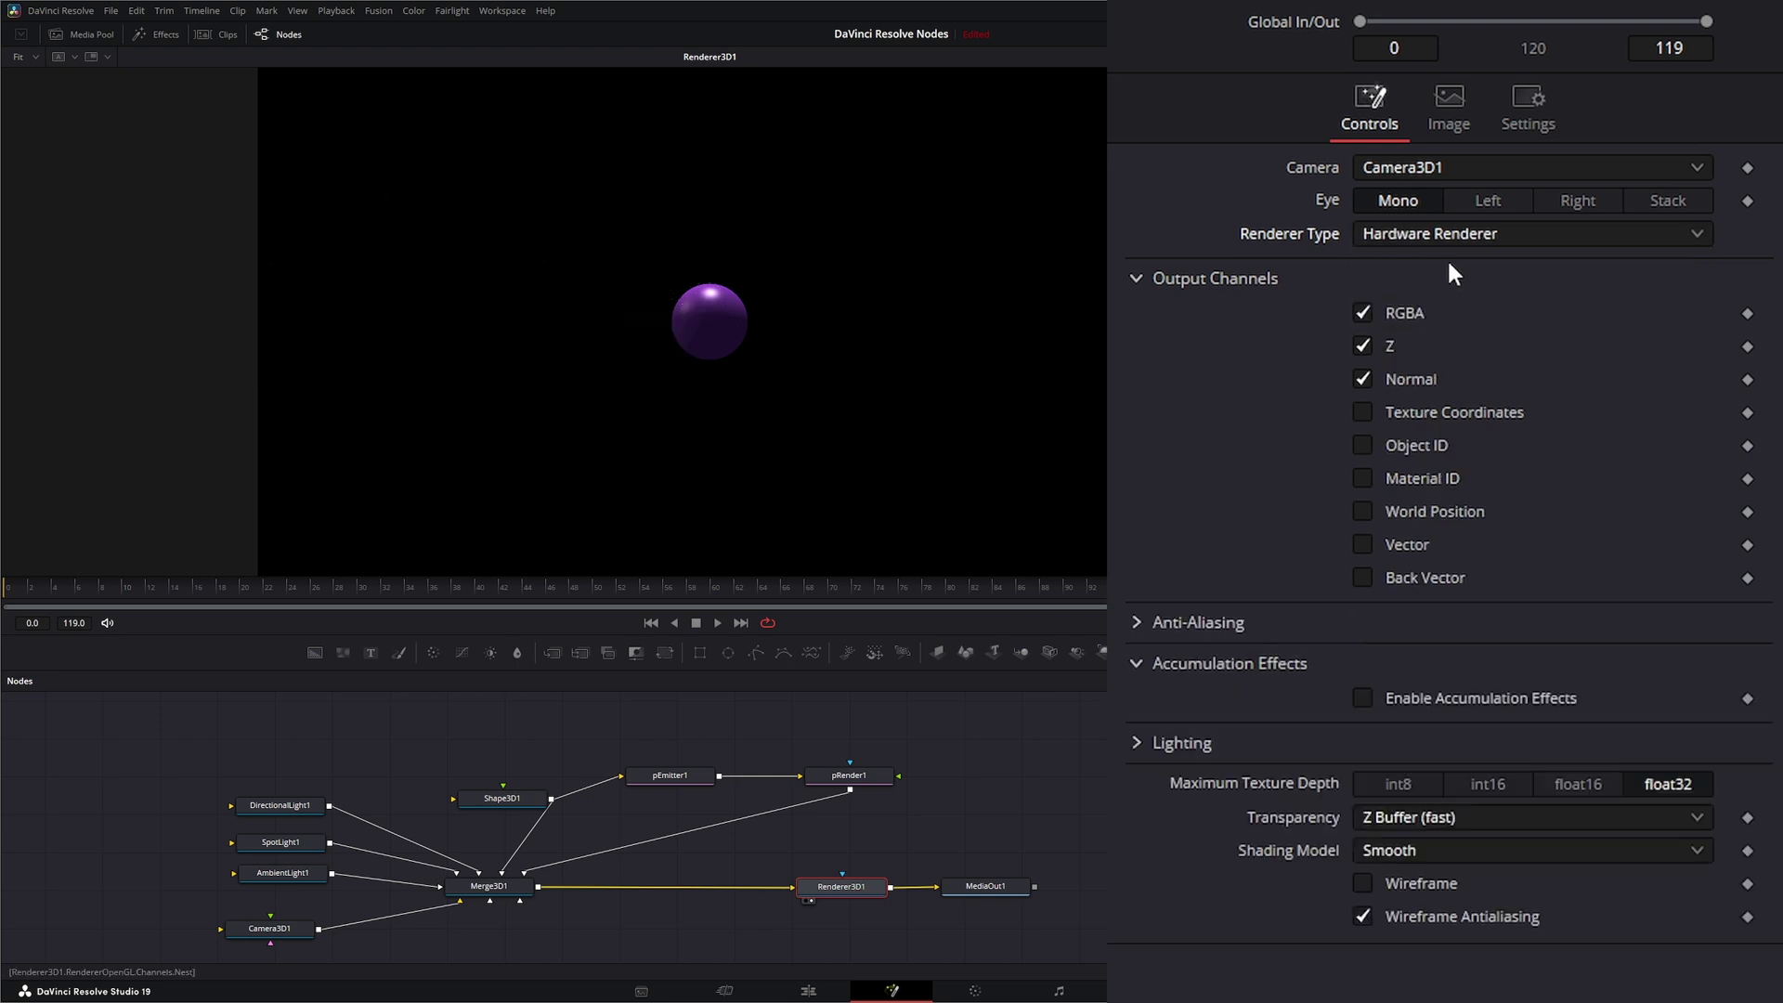
Raise AmbientLight1's Intensity to about 0.588.
{"action": "left_click", "coordinate": [283, 873]}
{"action": "left_click_drag", "start_coordinate": [1421, 259], "coordinate": [1609, 258]}
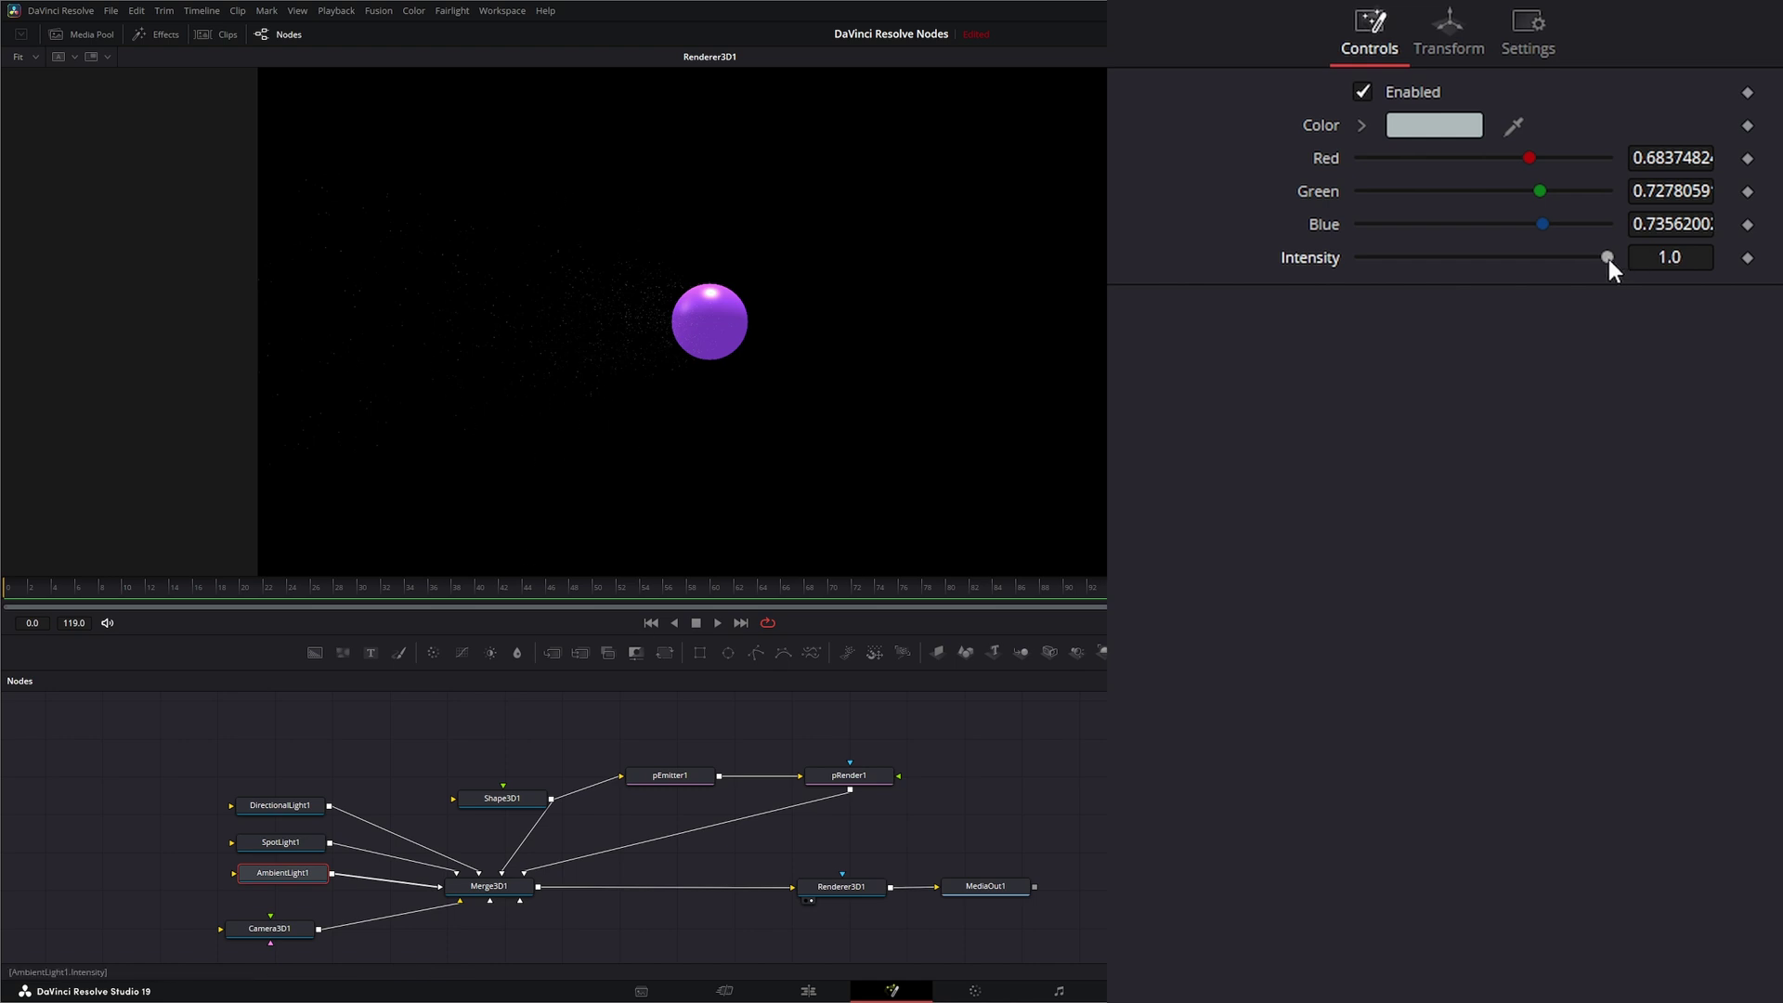
{"action": "mouse_move", "coordinate": [1511, 265]}
{"action": "left_mouse_down"}
{"action": "mouse_move", "coordinate": [1493, 264]}
{"action": "mouse_move", "coordinate": [1508, 268]}
{"action": "left_mouse_up"}
Set SpotLight1's Intensity to 1.0 and its Translation Z to 3.28.
{"action": "left_click", "coordinate": [270, 841]}
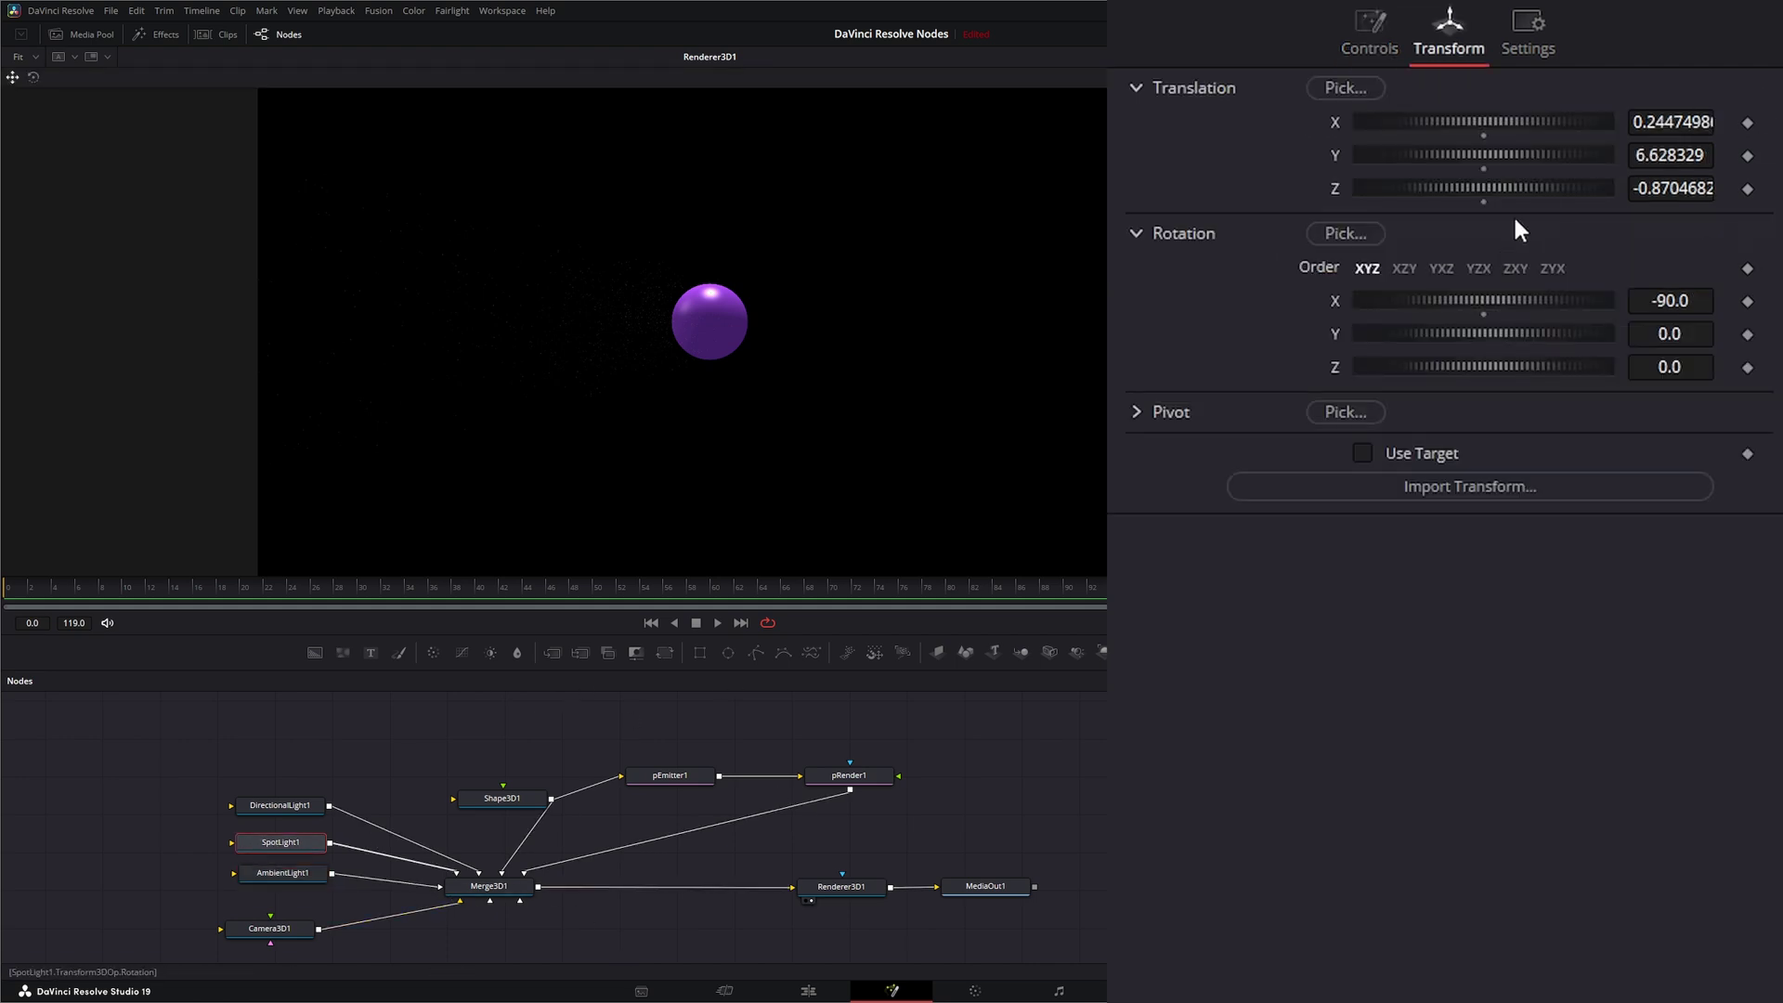
{"action": "mouse_move", "coordinate": [1492, 186]}
{"action": "left_mouse_down"}
{"action": "mouse_move", "coordinate": [1457, 184]}
{"action": "mouse_move", "coordinate": [1524, 175]}
{"action": "mouse_move", "coordinate": [1358, 209]}
{"action": "mouse_move", "coordinate": [1013, 223]}
{"action": "mouse_move", "coordinate": [1746, 188]}
{"action": "mouse_move", "coordinate": [1597, 191]}
{"action": "mouse_move", "coordinate": [1662, 191]}
{"action": "mouse_move", "coordinate": [1624, 197]}
{"action": "left_mouse_up"}
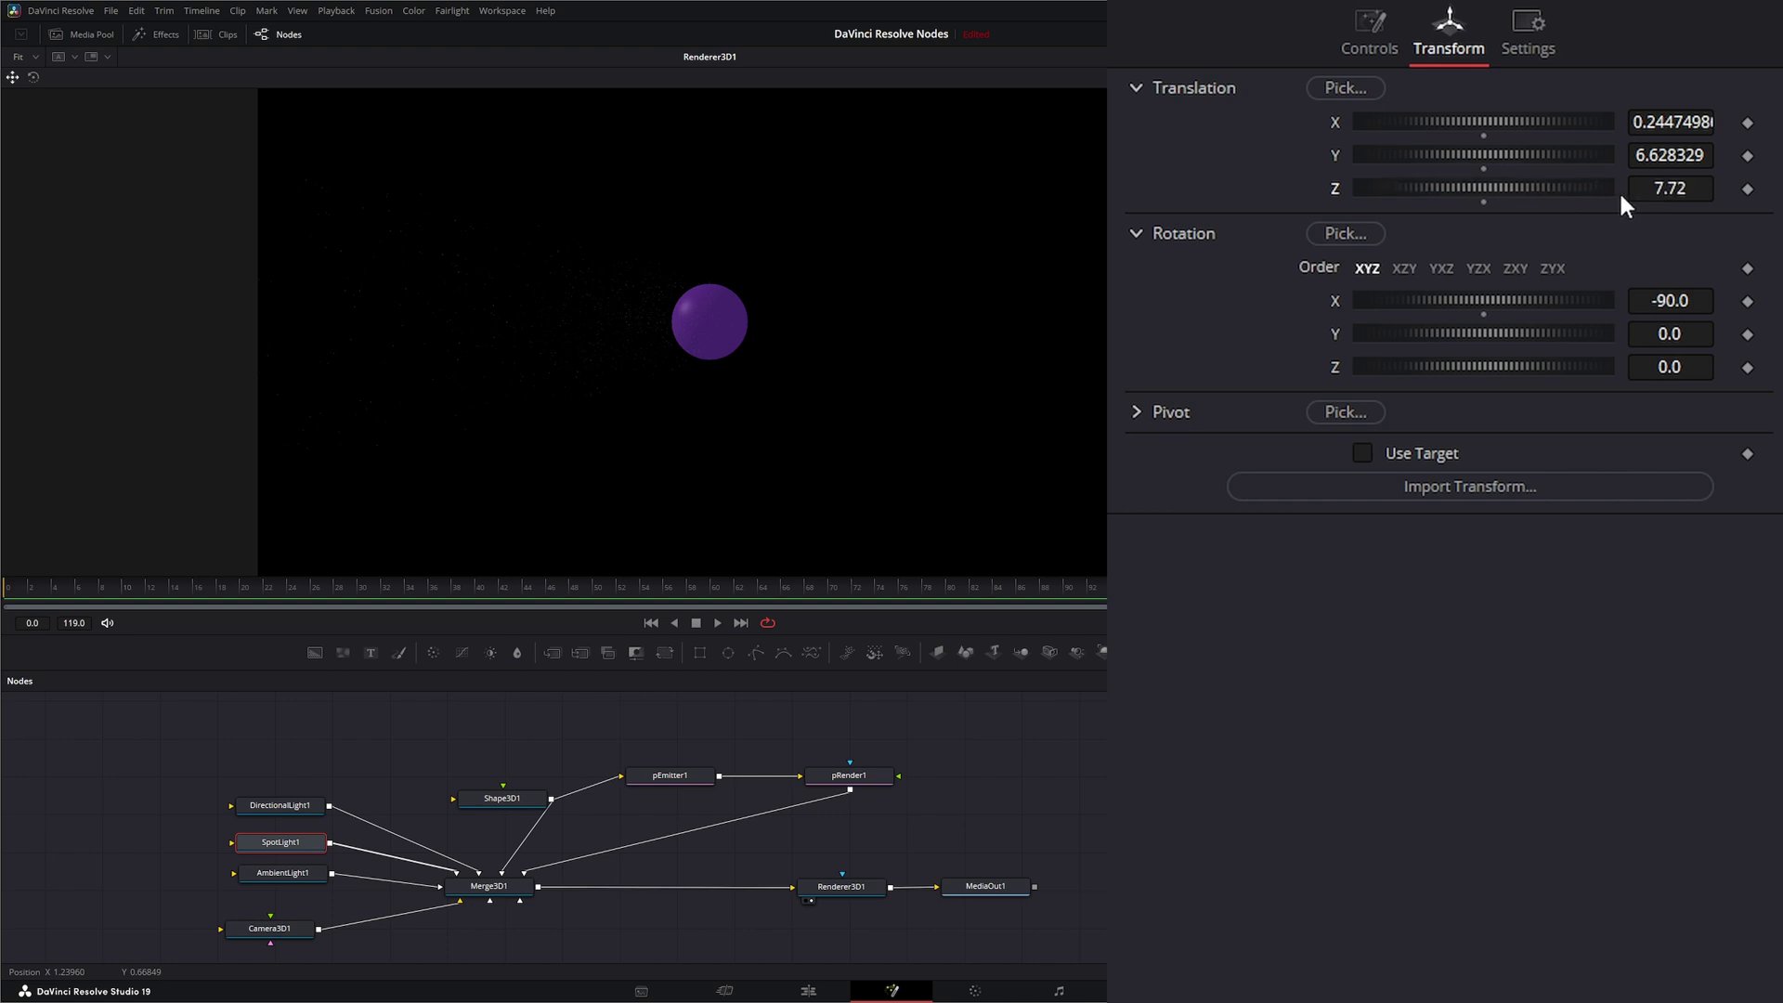
{"action": "left_click", "coordinate": [1382, 51]}
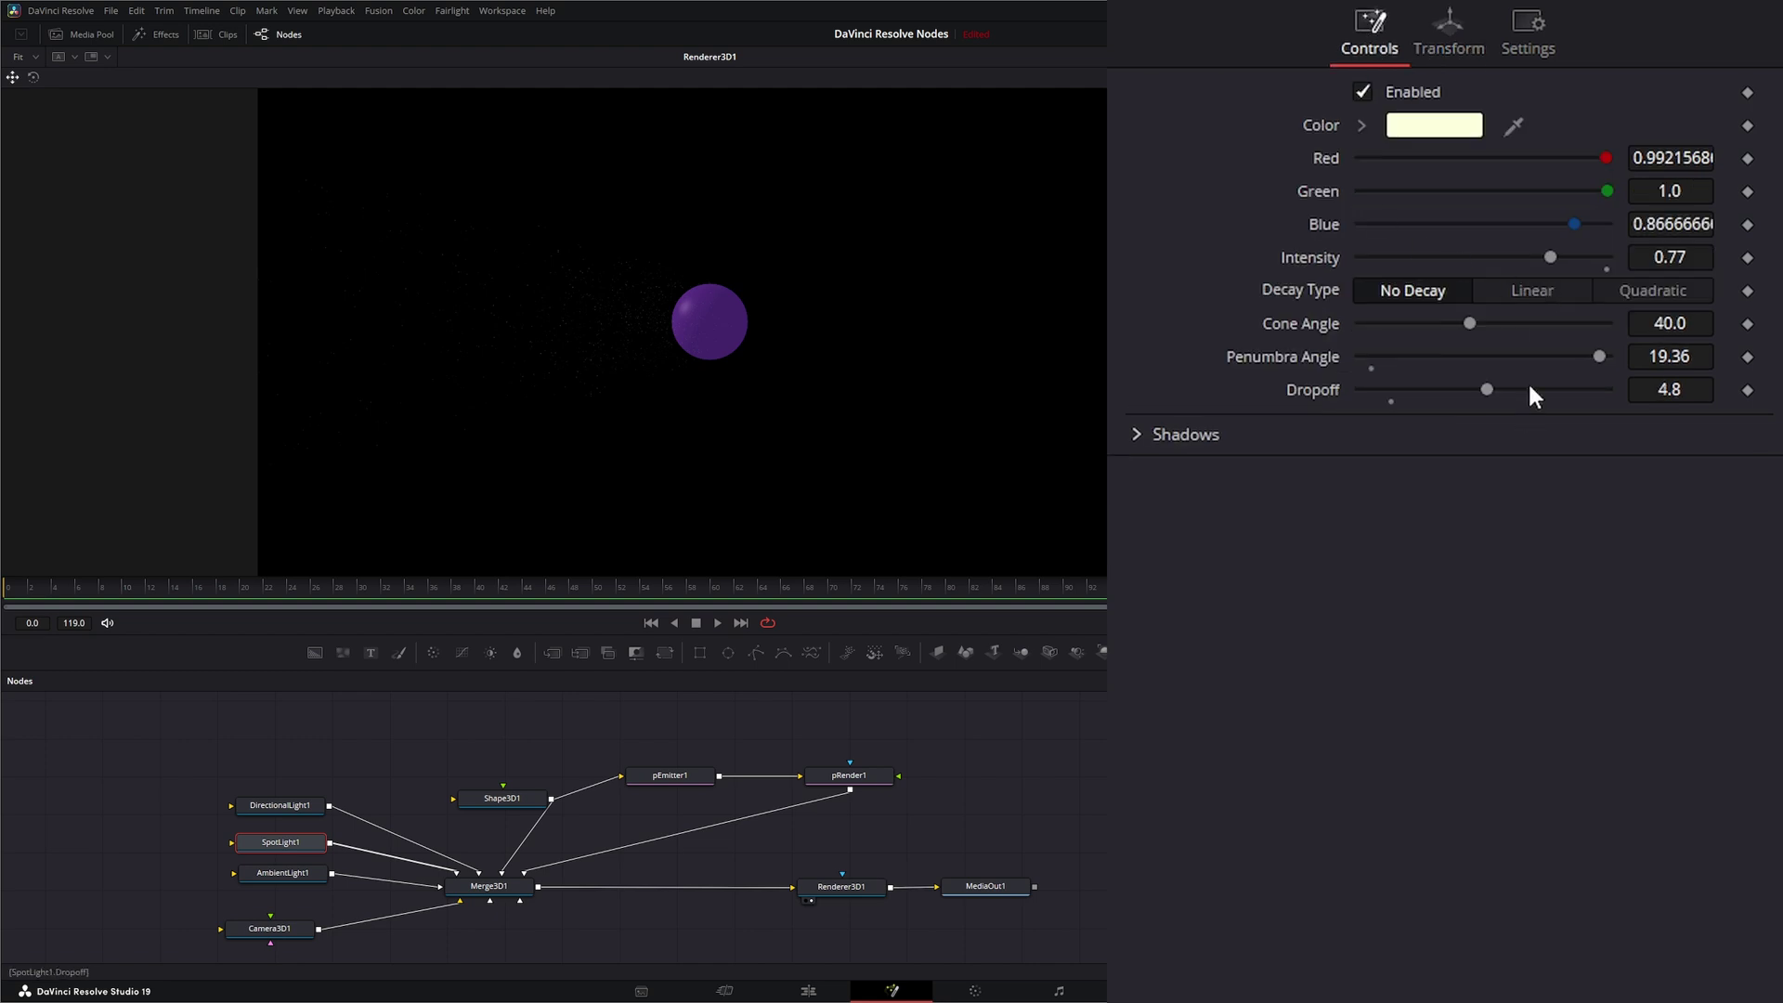
{"action": "left_click_drag", "start_coordinate": [1556, 254], "coordinate": [1623, 254]}
{"action": "left_click", "coordinate": [1455, 33]}
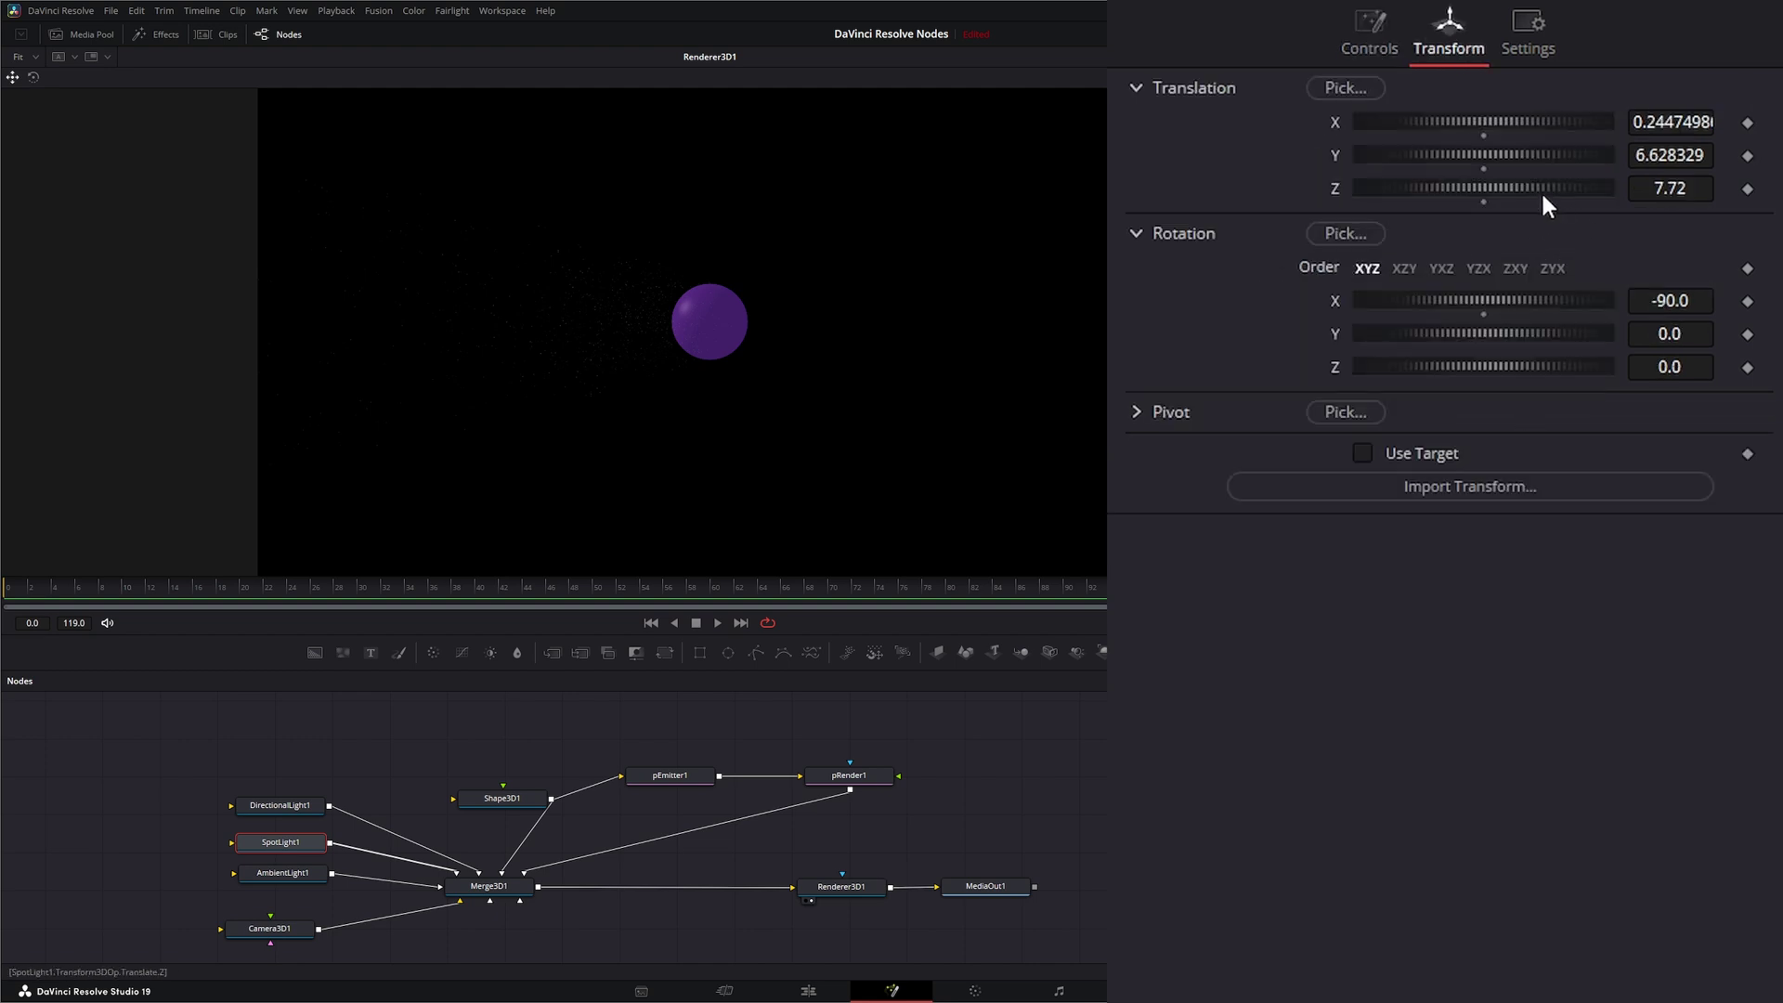
{"action": "left_click_drag", "start_coordinate": [1529, 185], "coordinate": [1472, 203]}
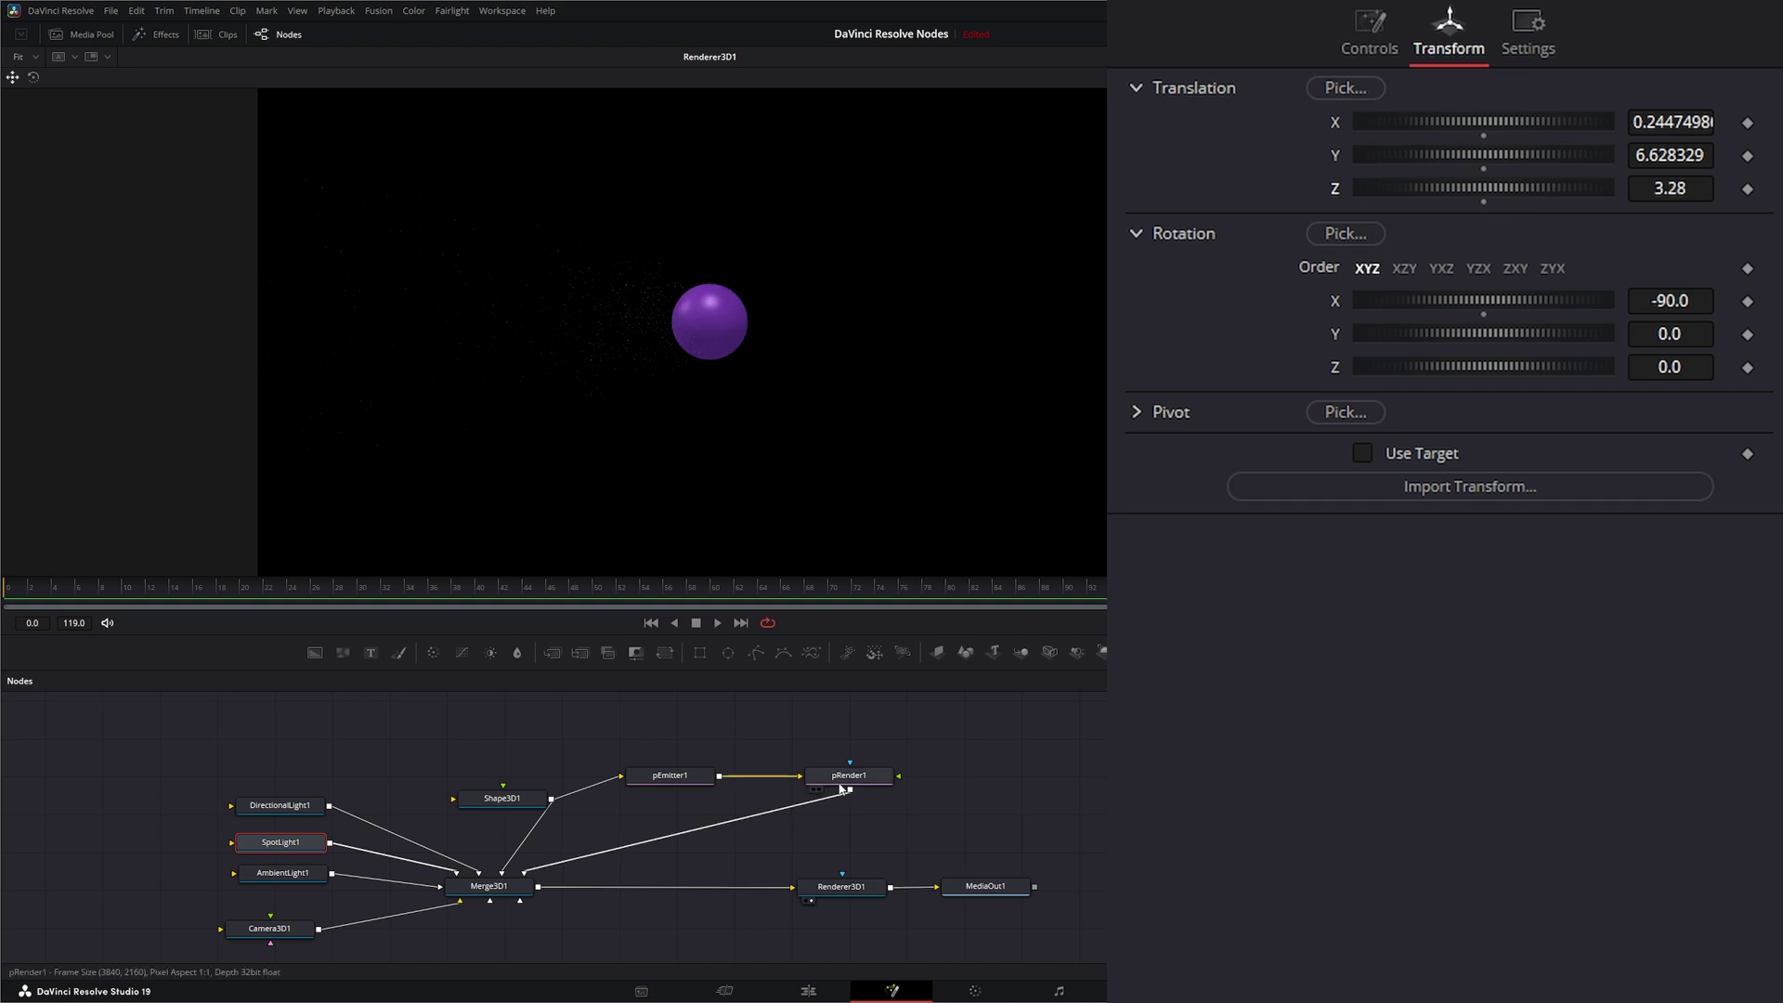
Set pEmitter1's particle Number to 200, then show Renderer3D1's settings.
{"action": "left_click", "coordinate": [675, 785]}
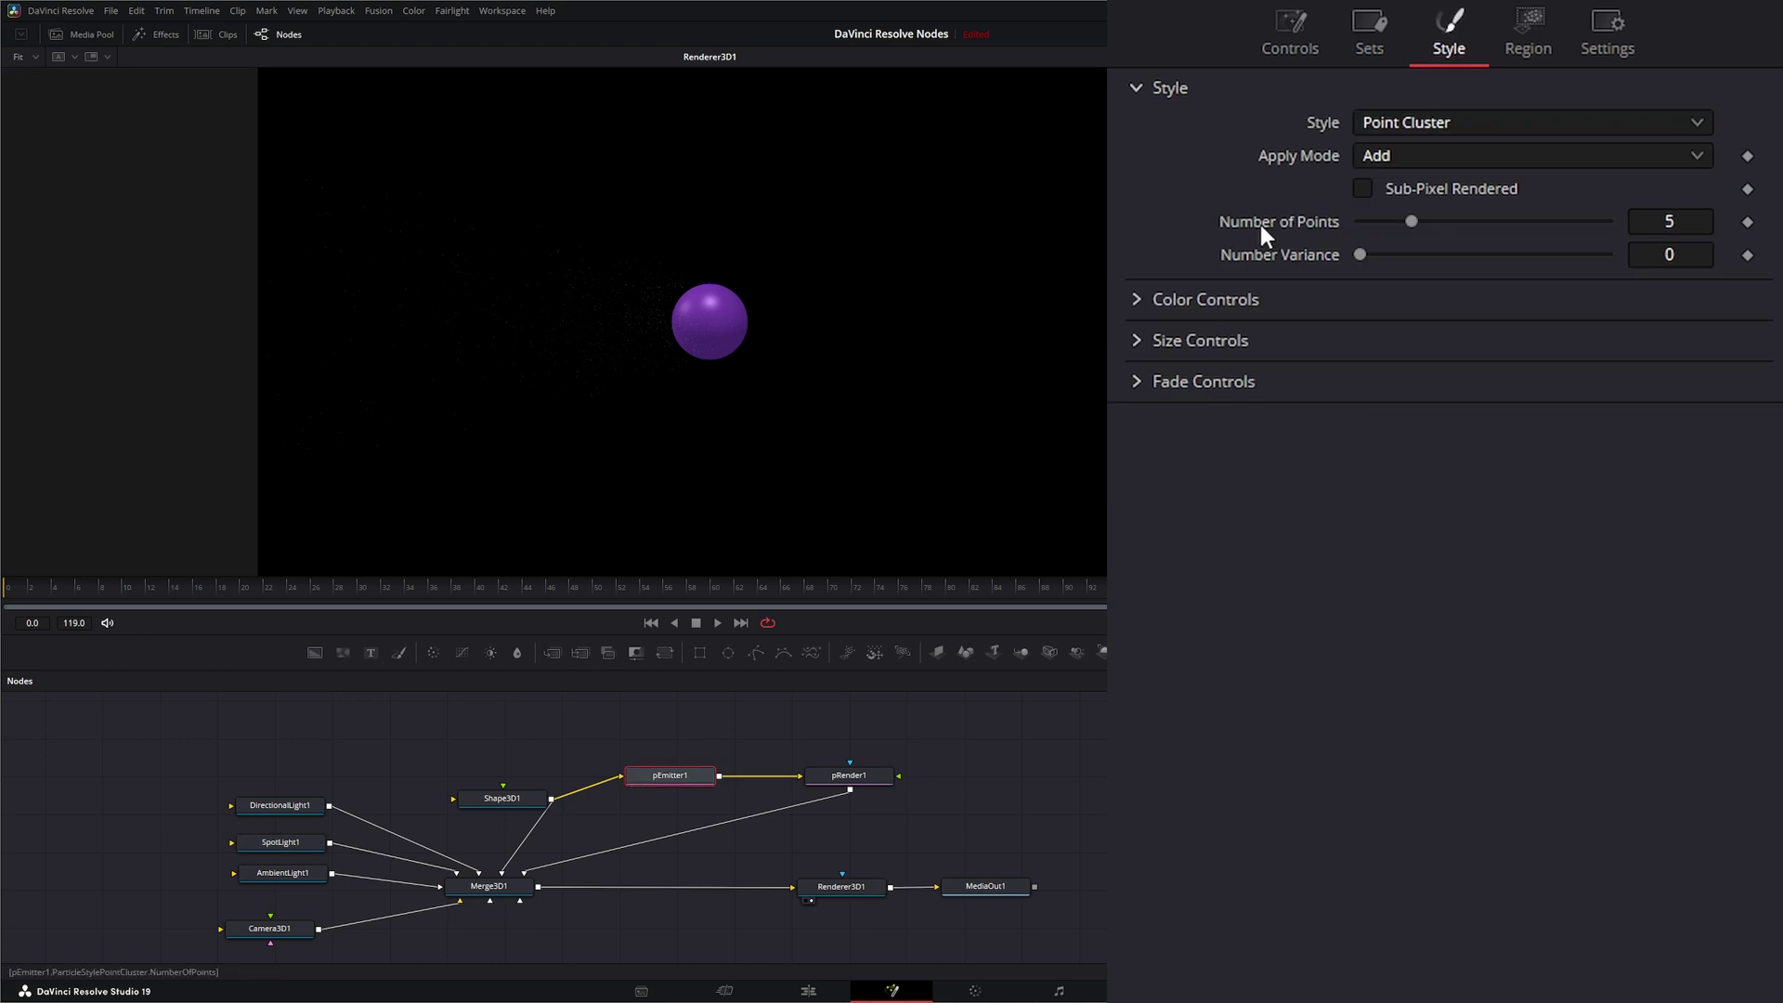
{"action": "left_click", "coordinate": [1291, 37]}
{"action": "left_click", "coordinate": [1701, 206]}
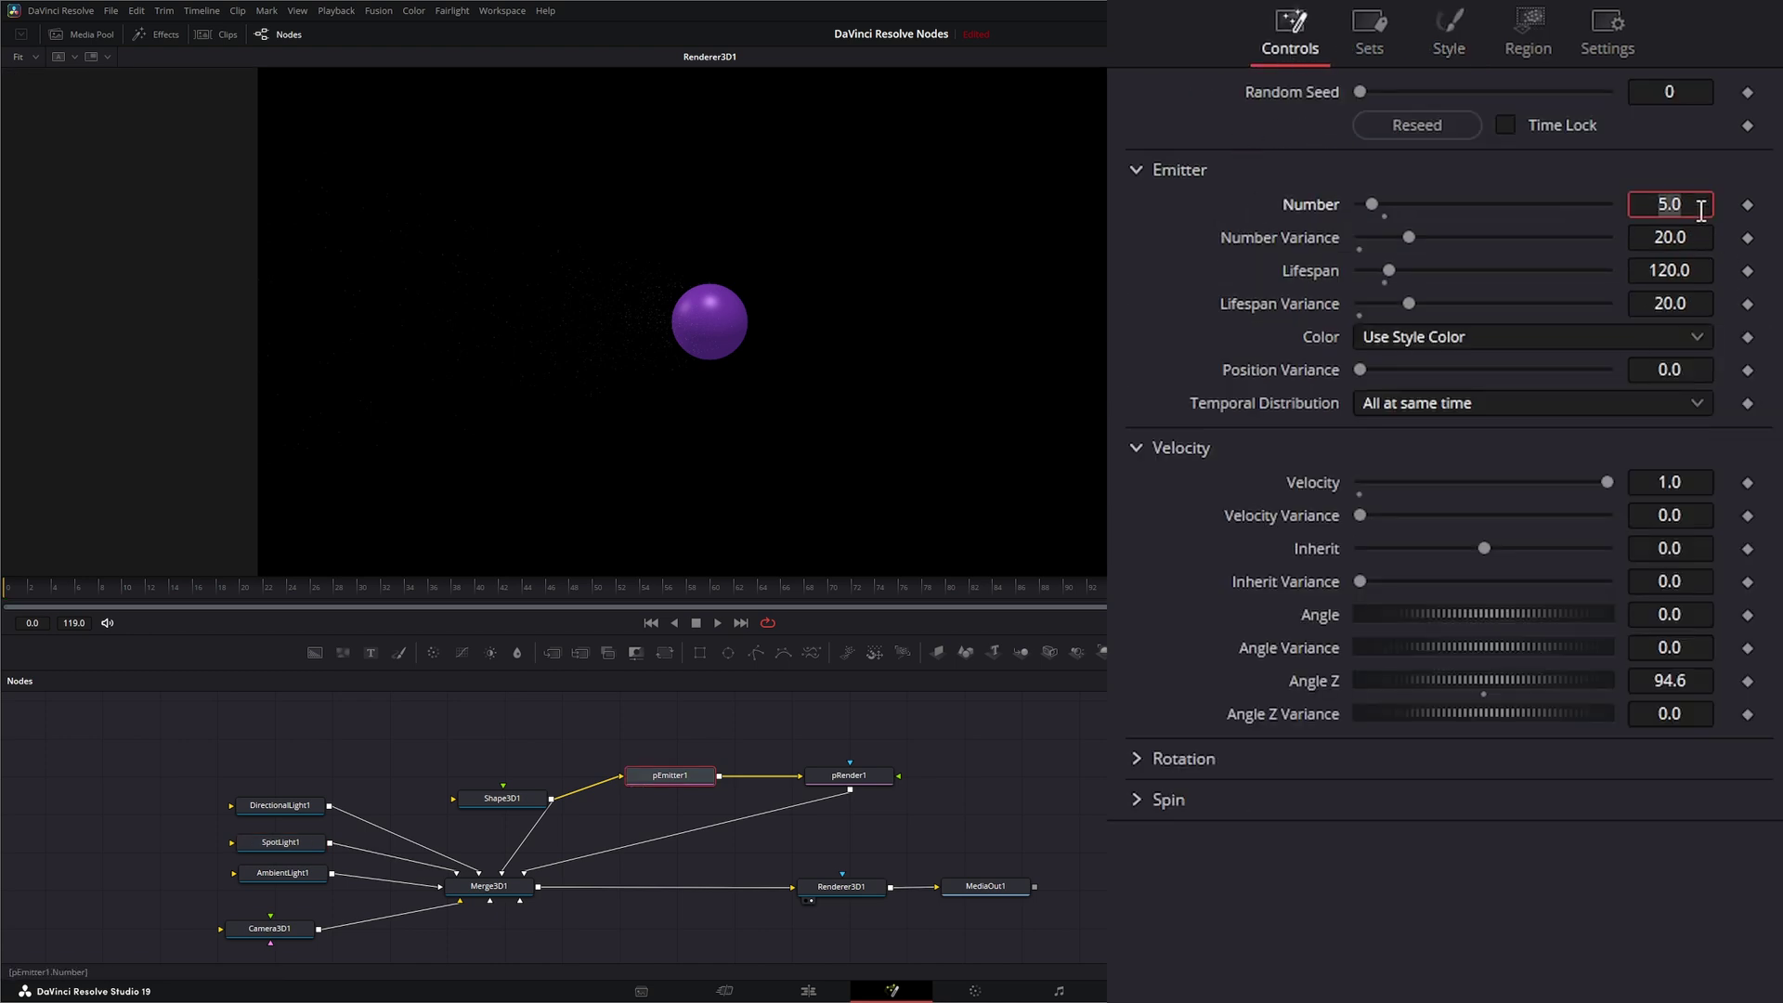
{"action": "type", "text": "200"}
{"action": "key", "text": "Tab"}
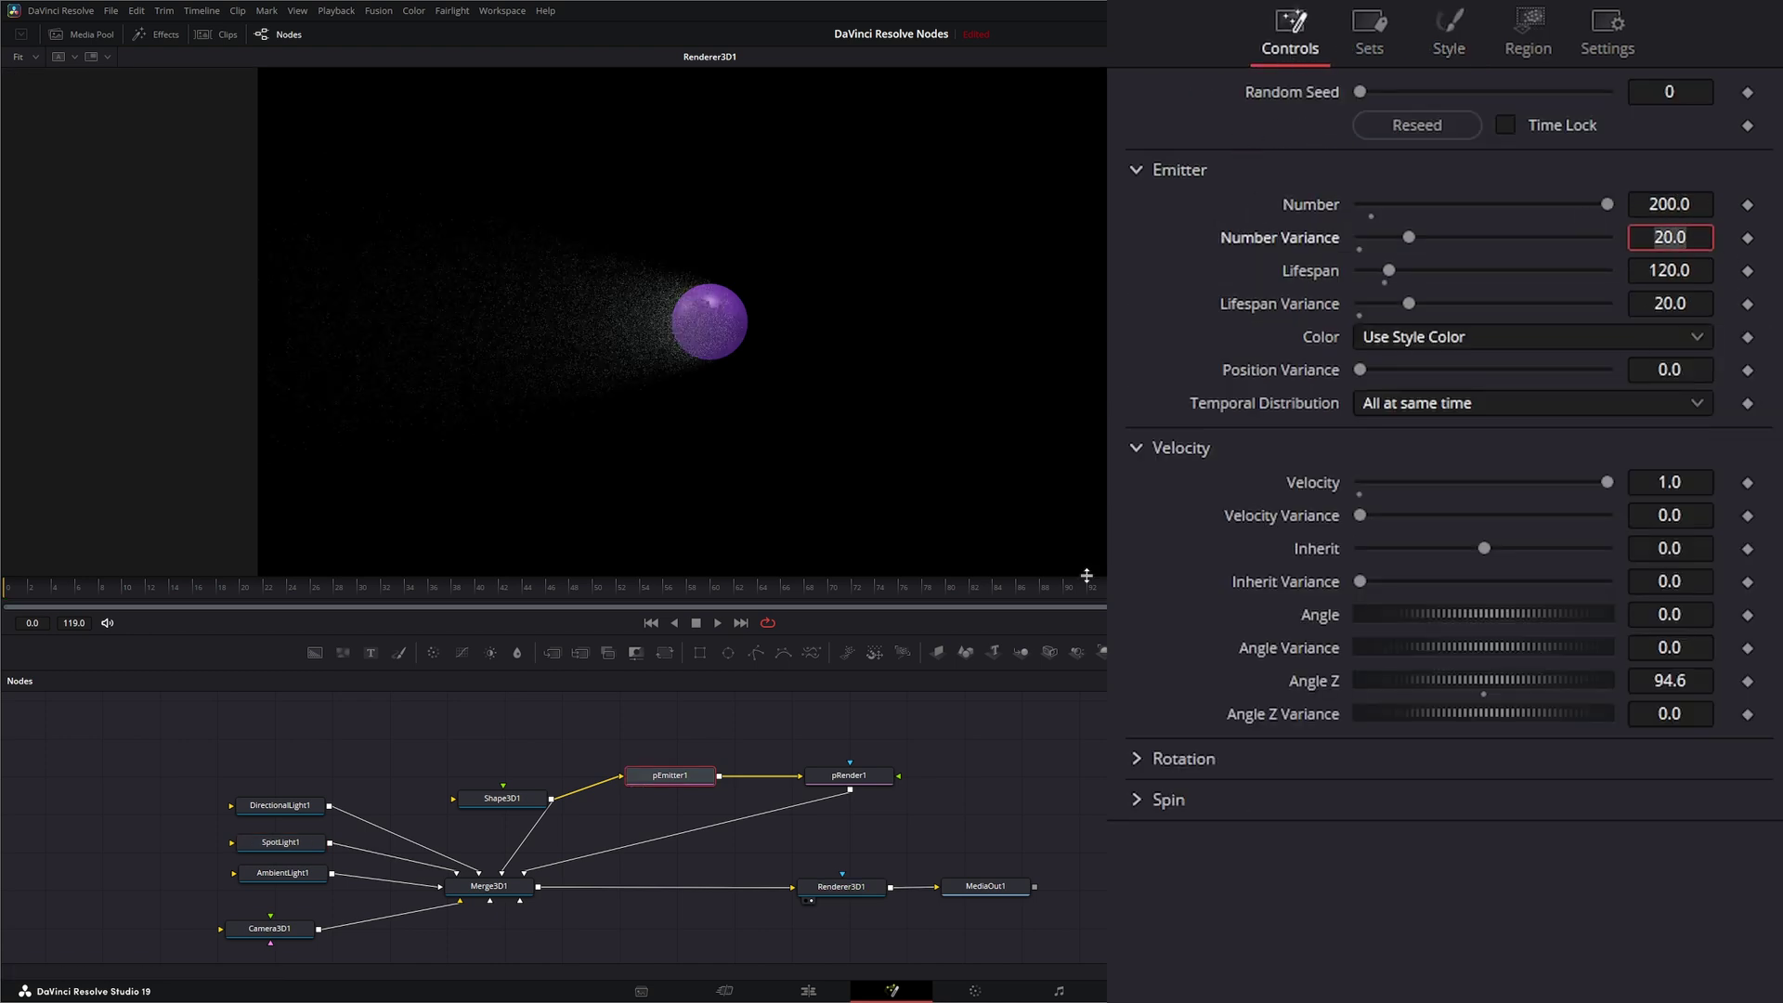
{"action": "left_click", "coordinate": [682, 775]}
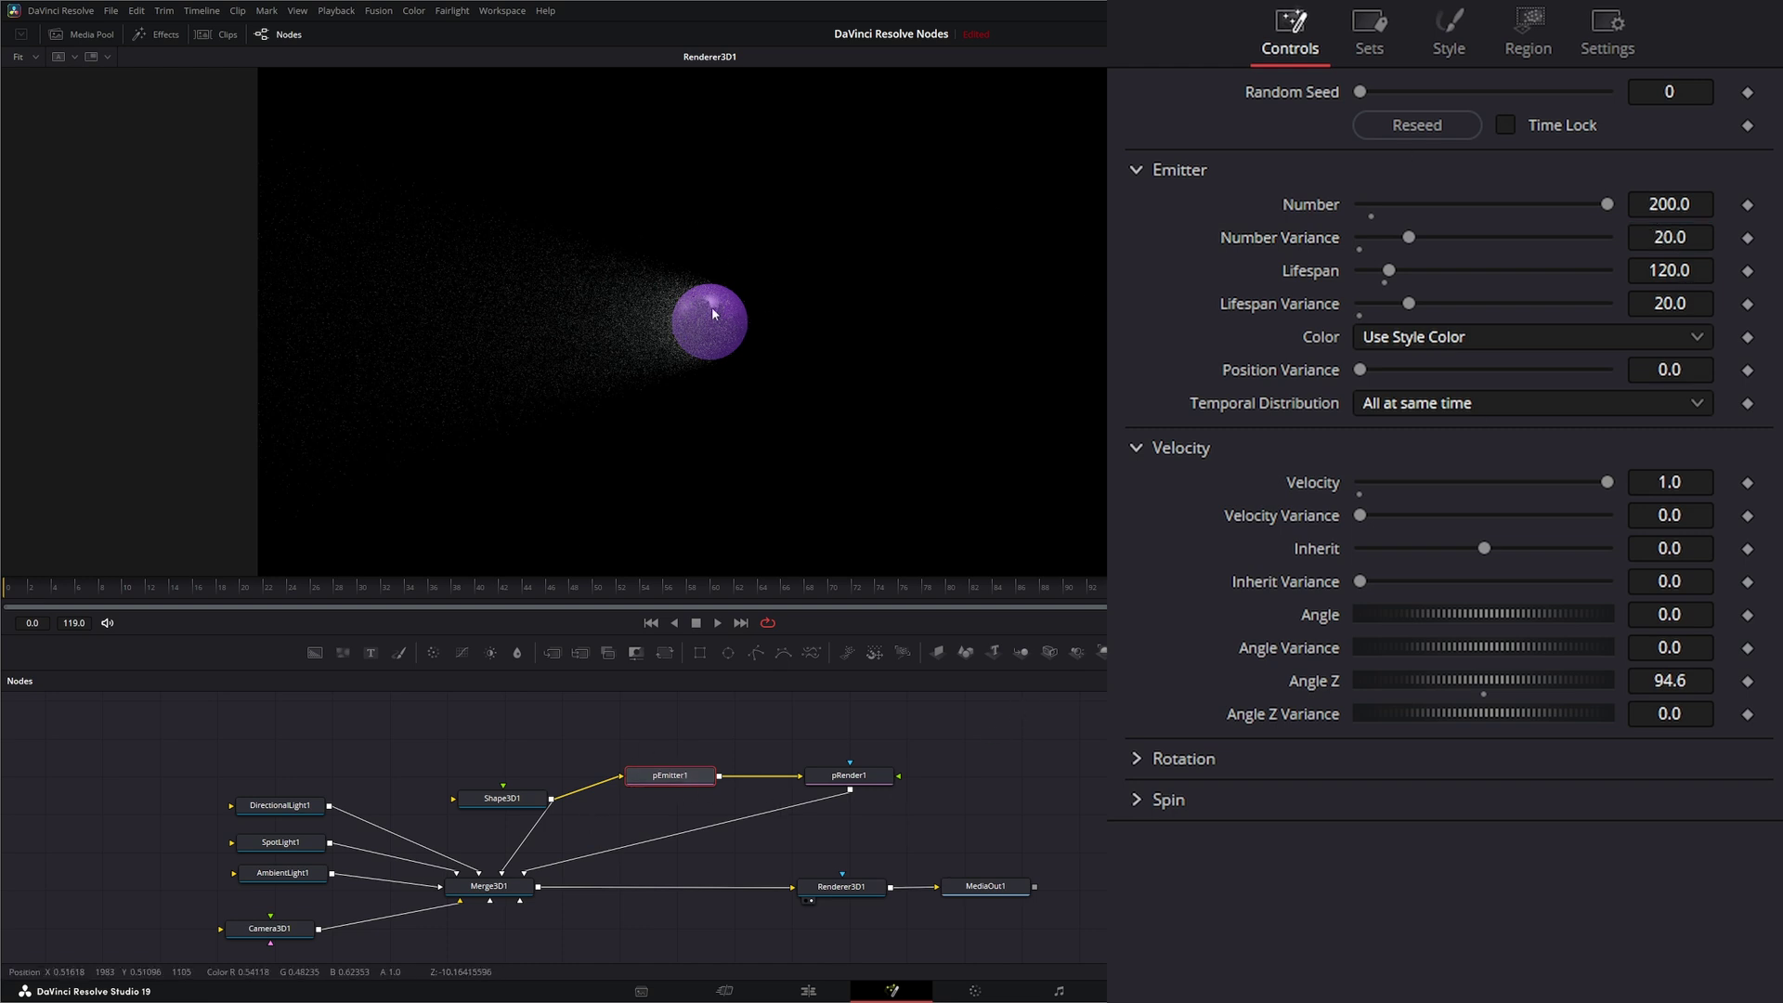
{"action": "left_click", "coordinate": [840, 887]}
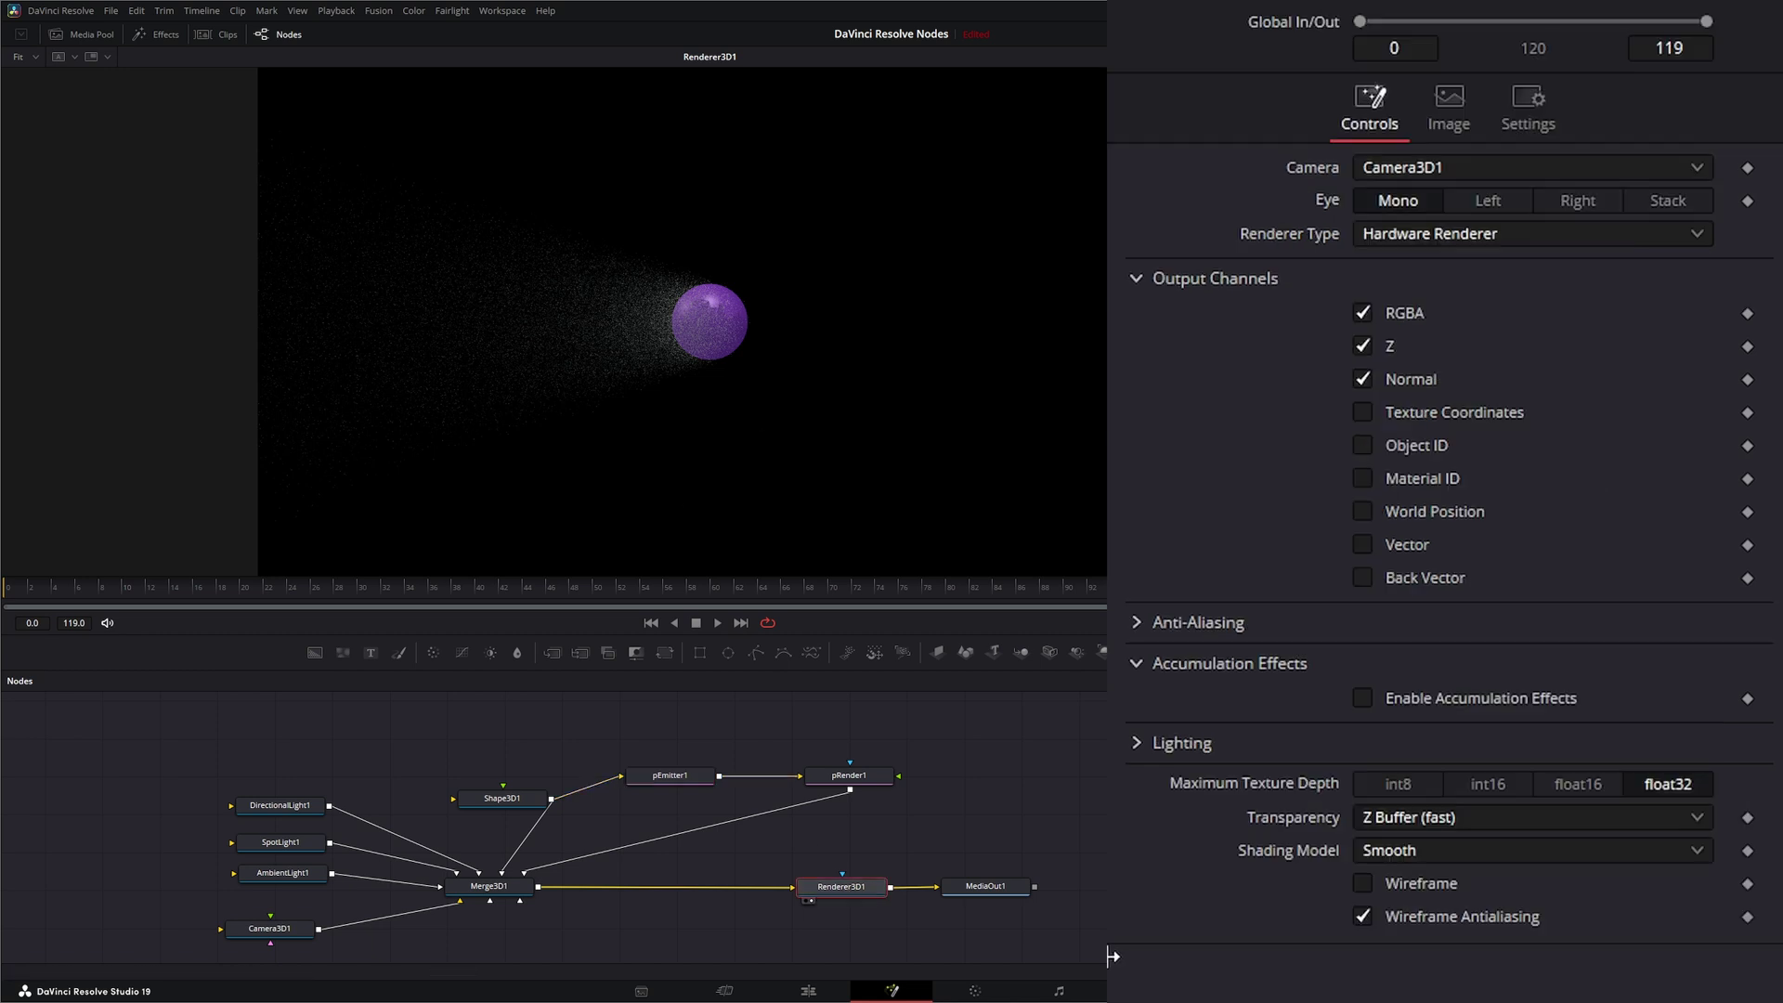
Try Renderer3D1 on Software Renderer, revert to Hardware Renderer, and reselect pEmitter1.
{"action": "left_click", "coordinate": [1136, 621]}
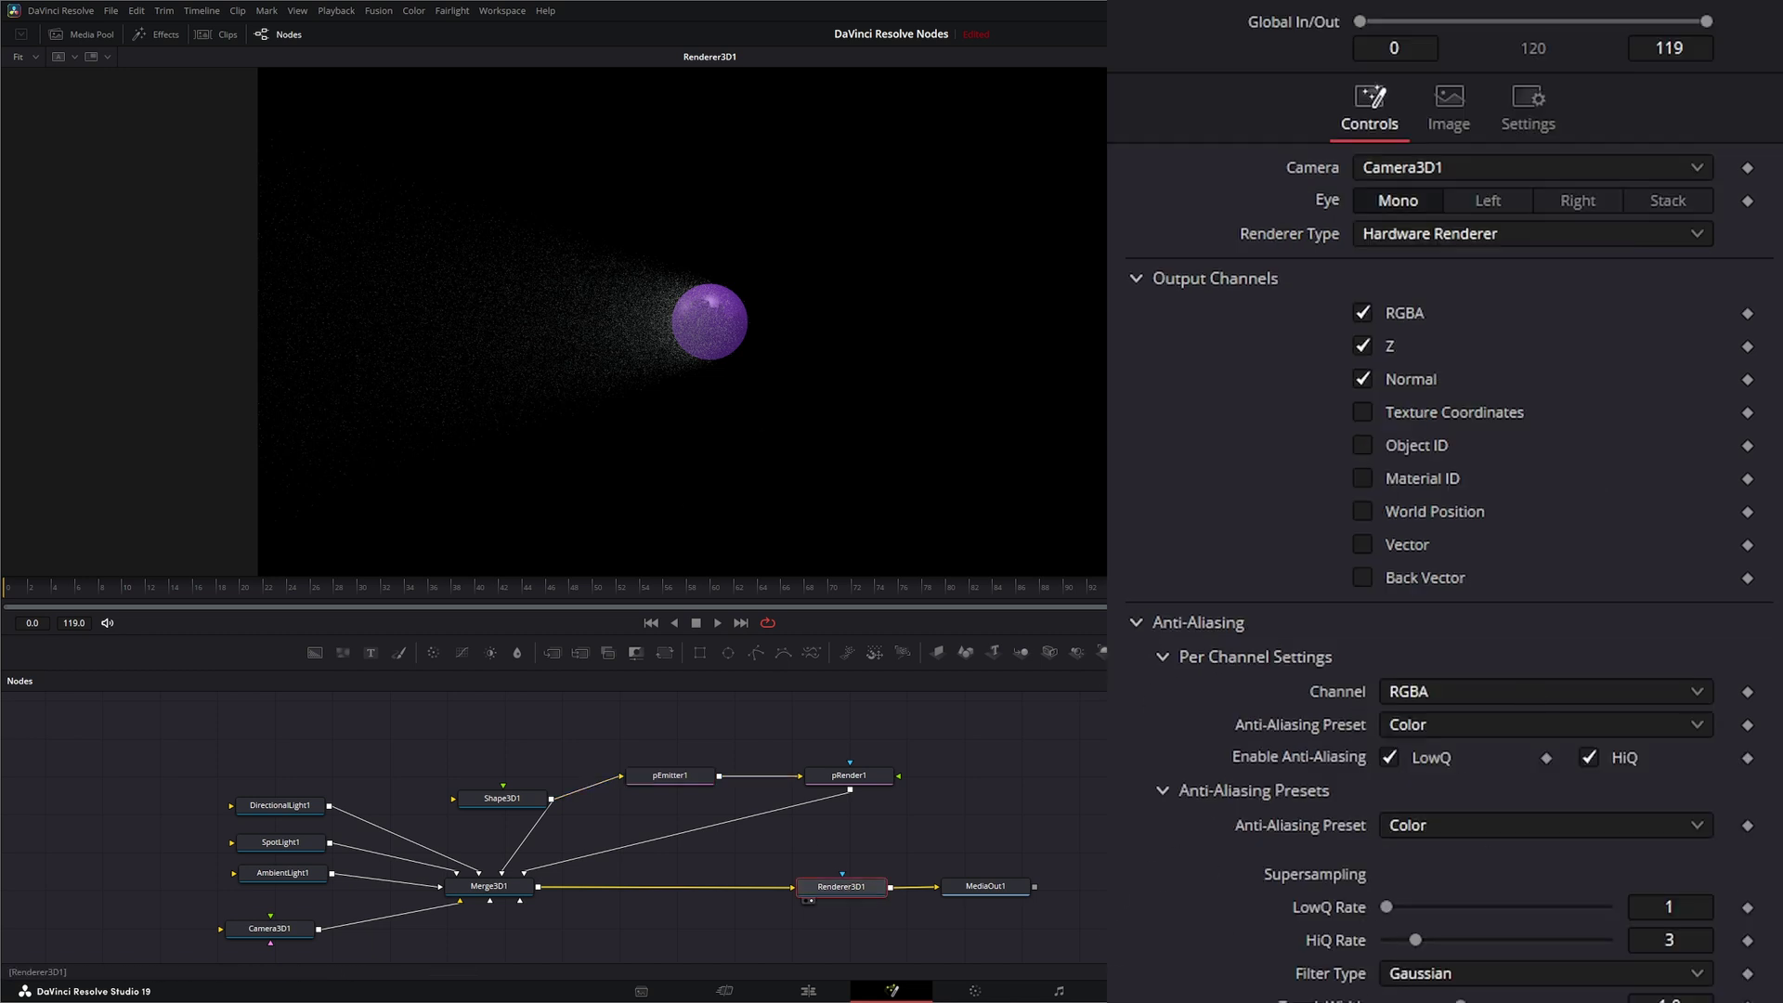
{"action": "left_click", "coordinate": [1137, 622]}
{"action": "left_click", "coordinate": [1135, 662]}
{"action": "left_click", "coordinate": [1135, 662]}
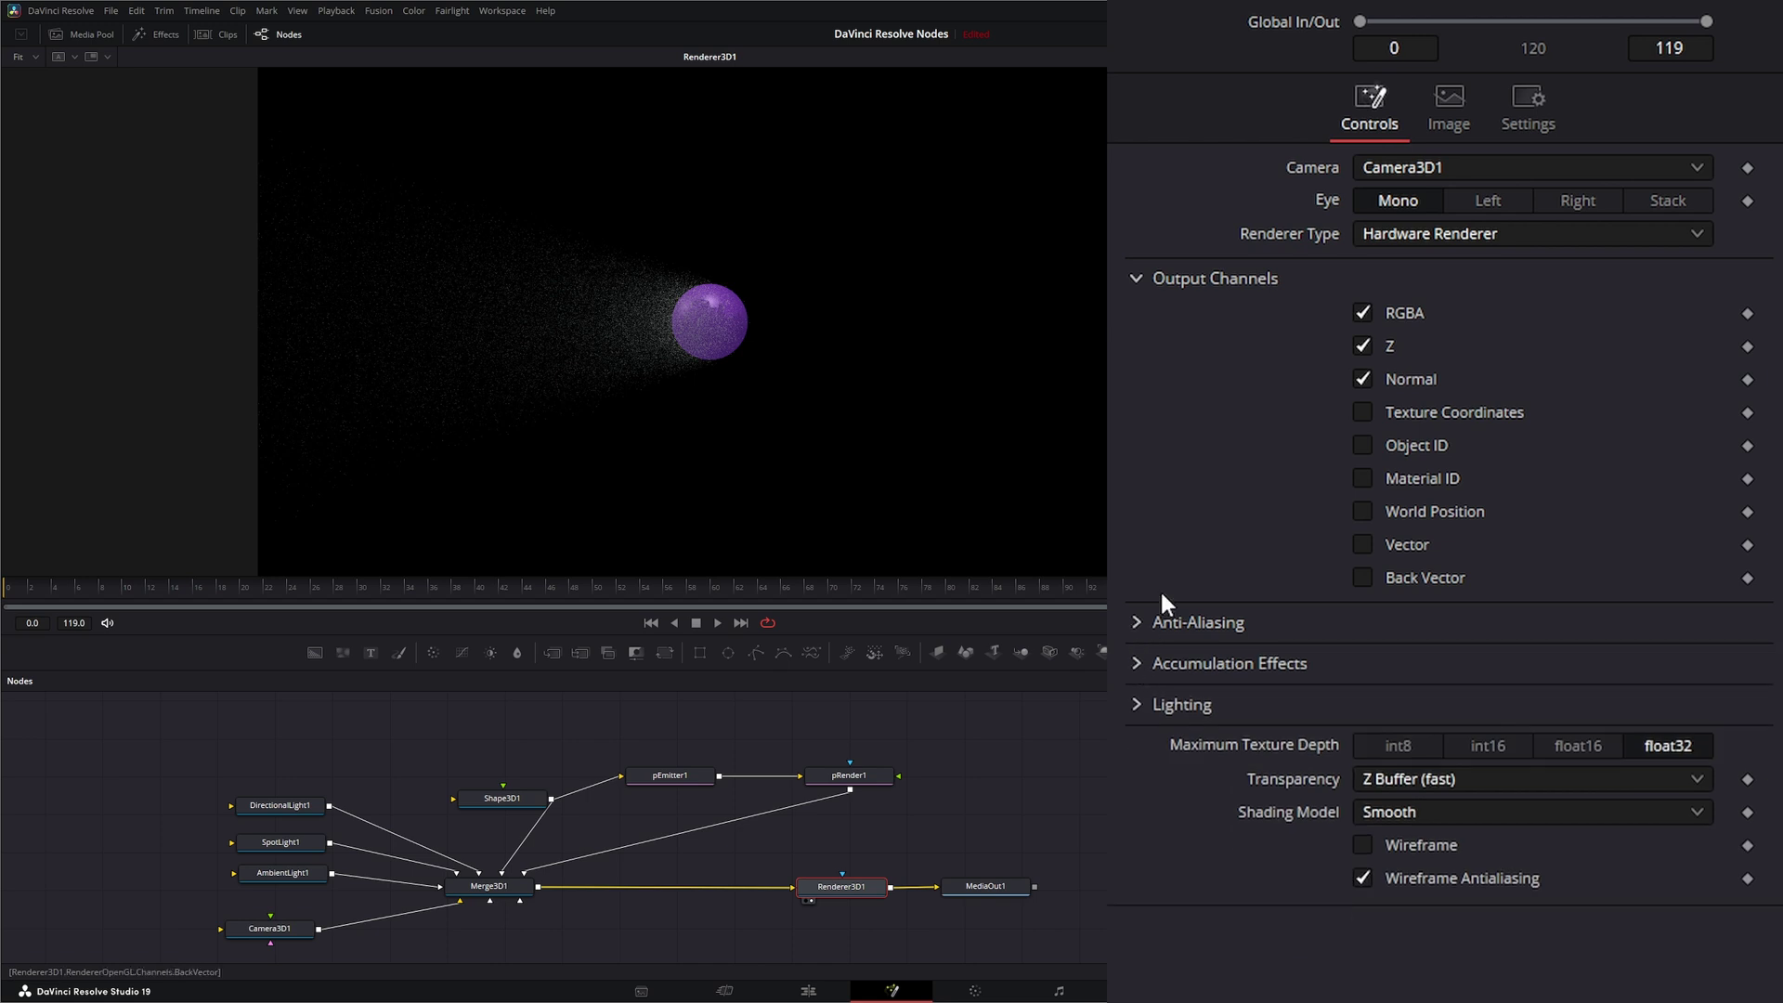
{"action": "left_click", "coordinate": [1409, 239]}
{"action": "left_click", "coordinate": [1436, 321]}
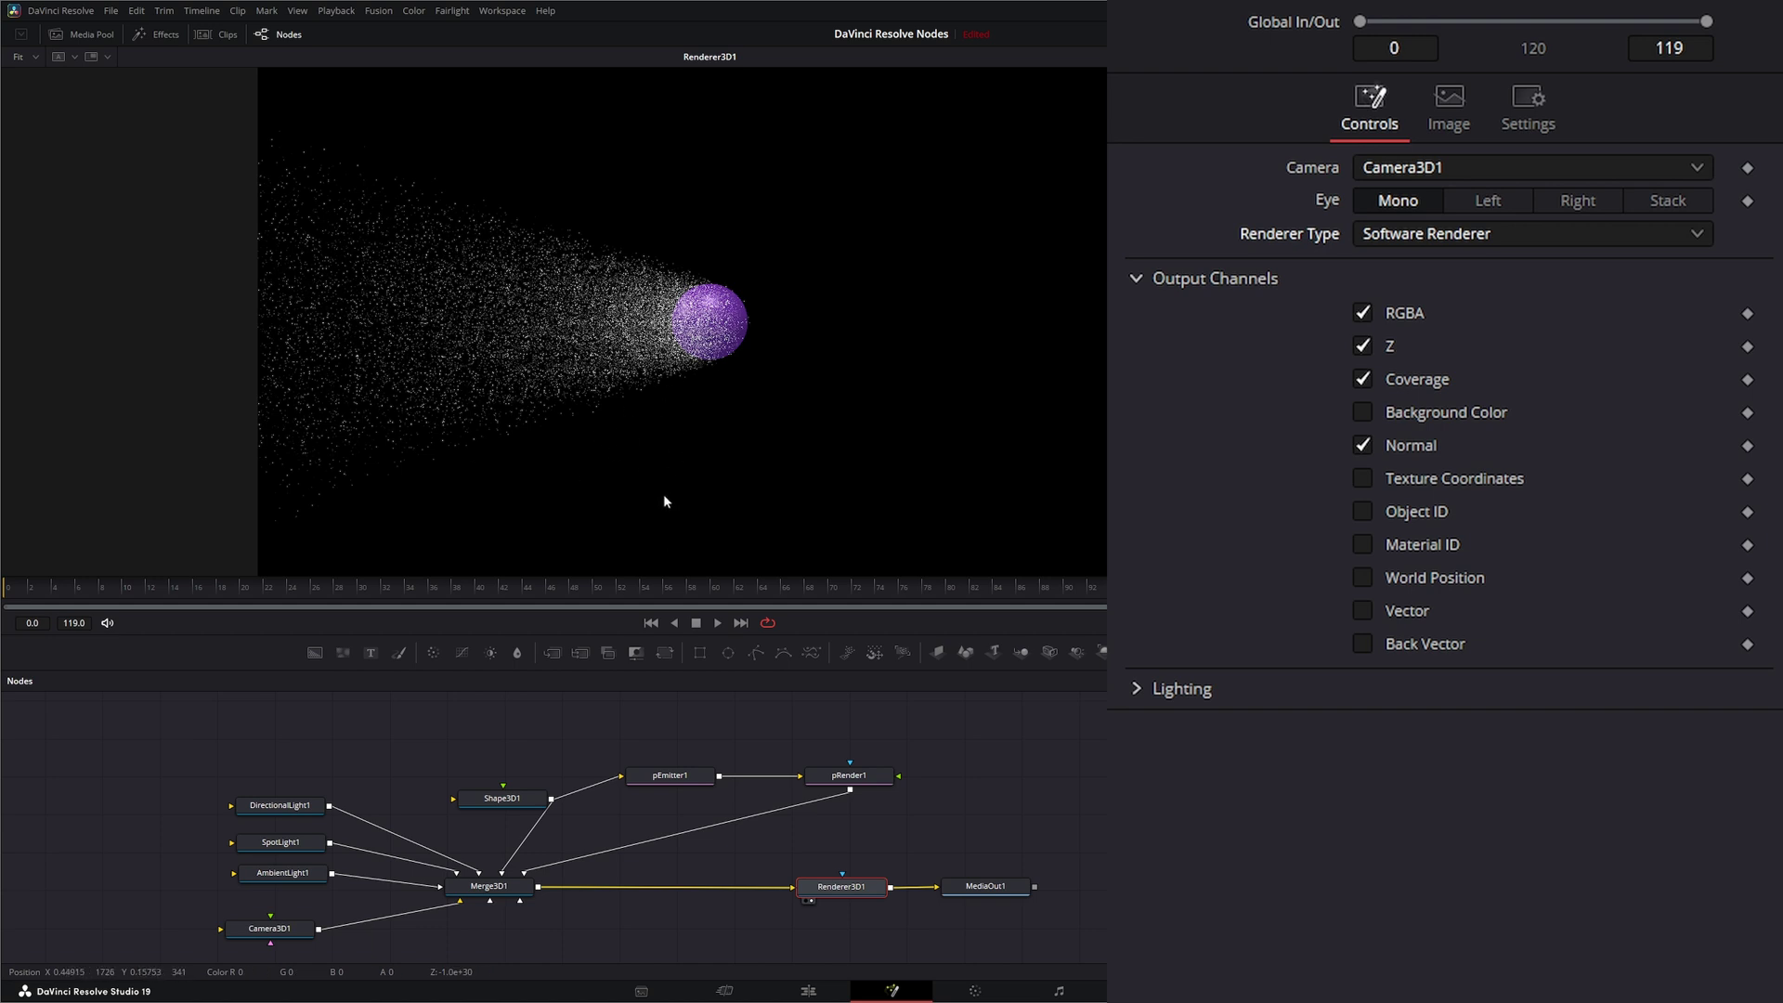
{"action": "left_click", "coordinate": [1414, 236]}
{"action": "left_click", "coordinate": [1449, 266]}
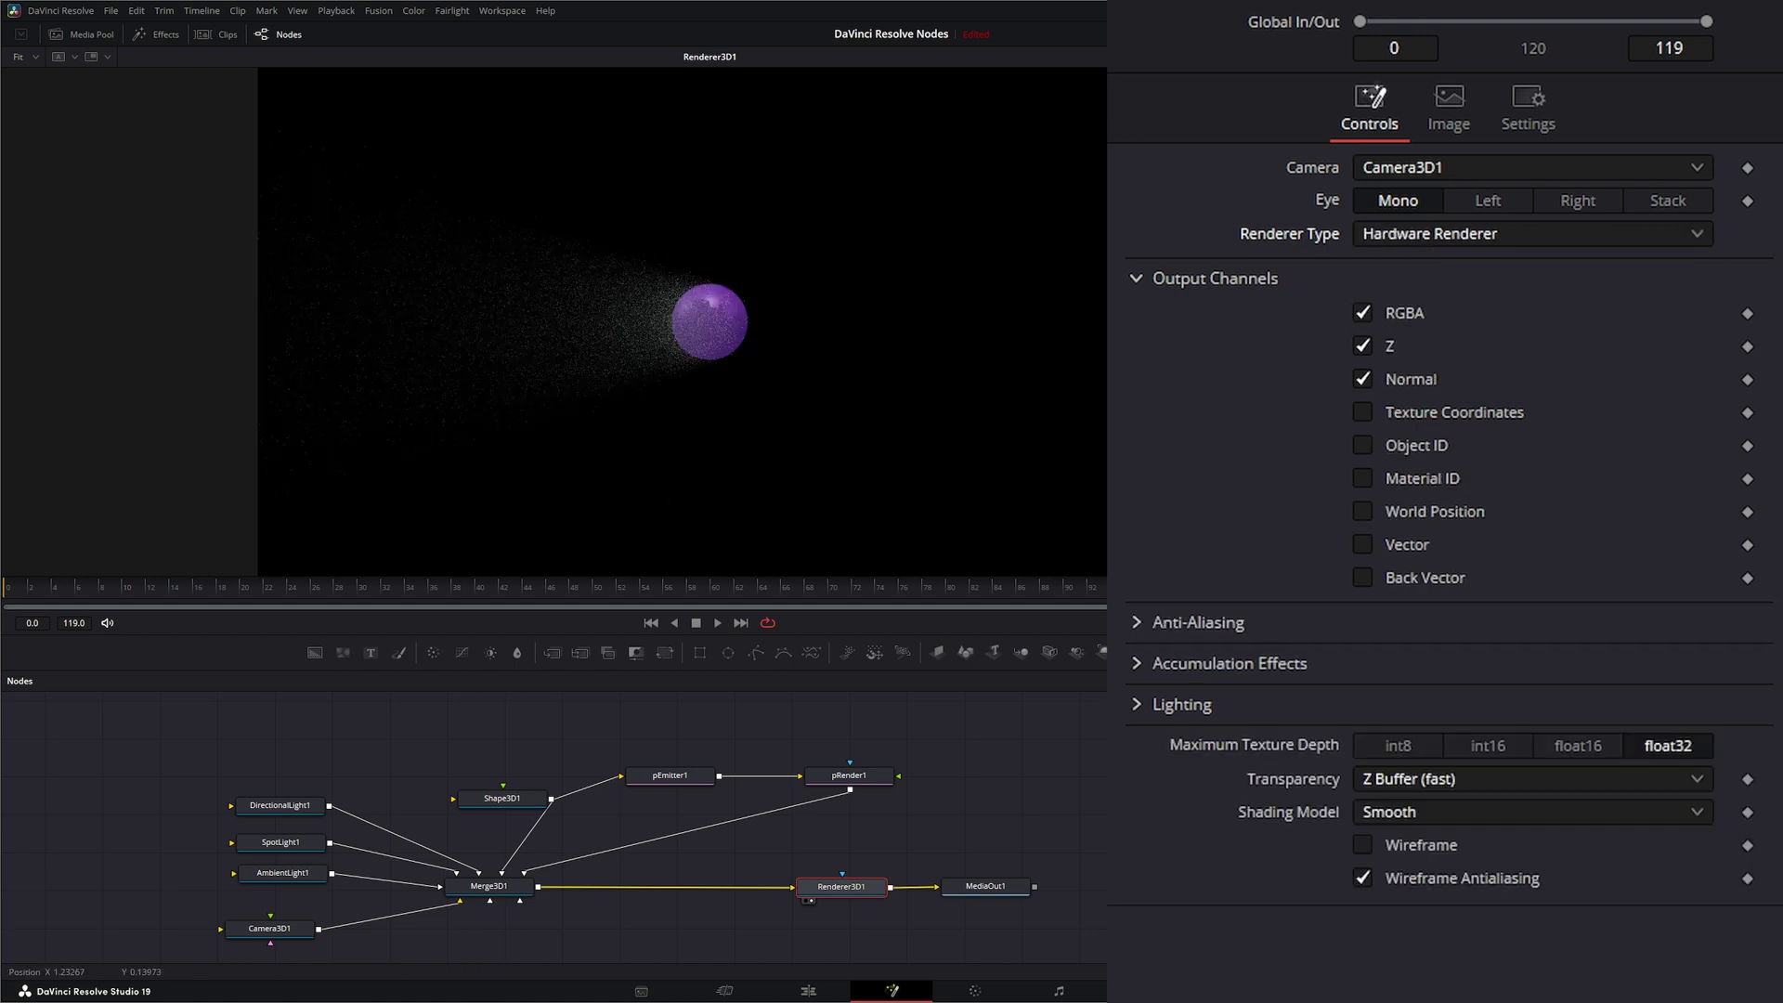
{"action": "left_click", "coordinate": [669, 775]}
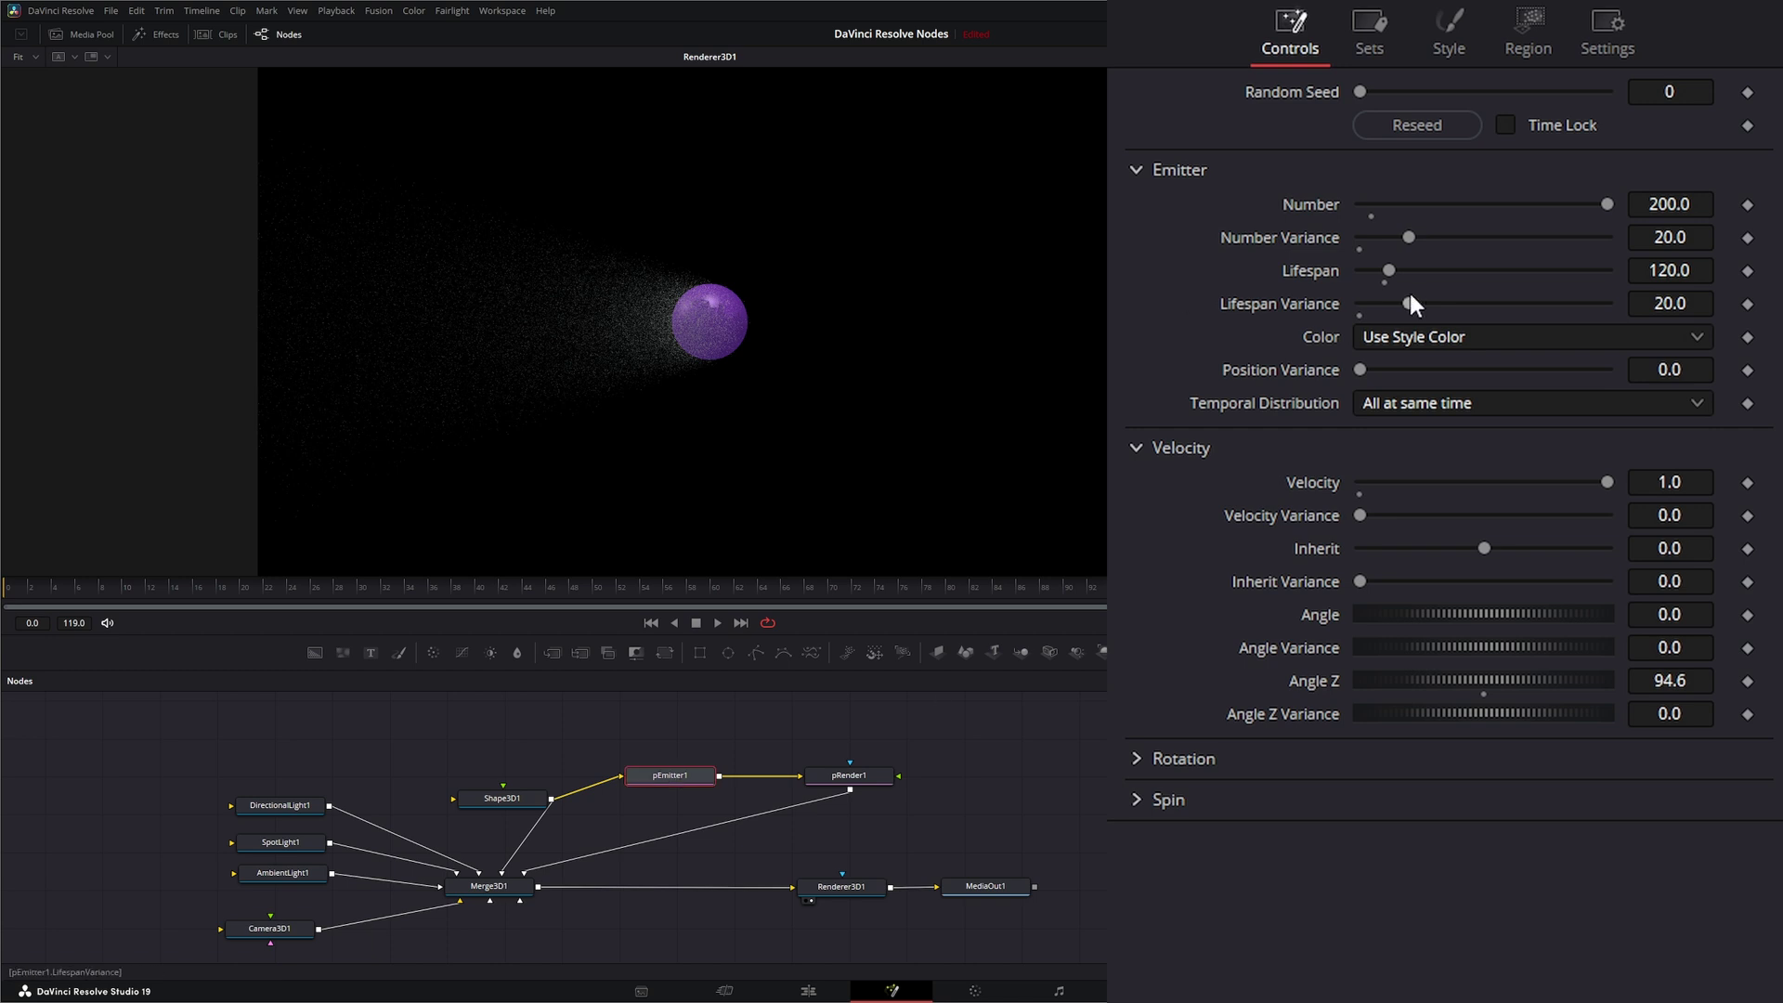
Expand pEmitter1's Color Over Life settings and make the gradient's first stop purple.
{"action": "left_click", "coordinate": [1438, 37]}
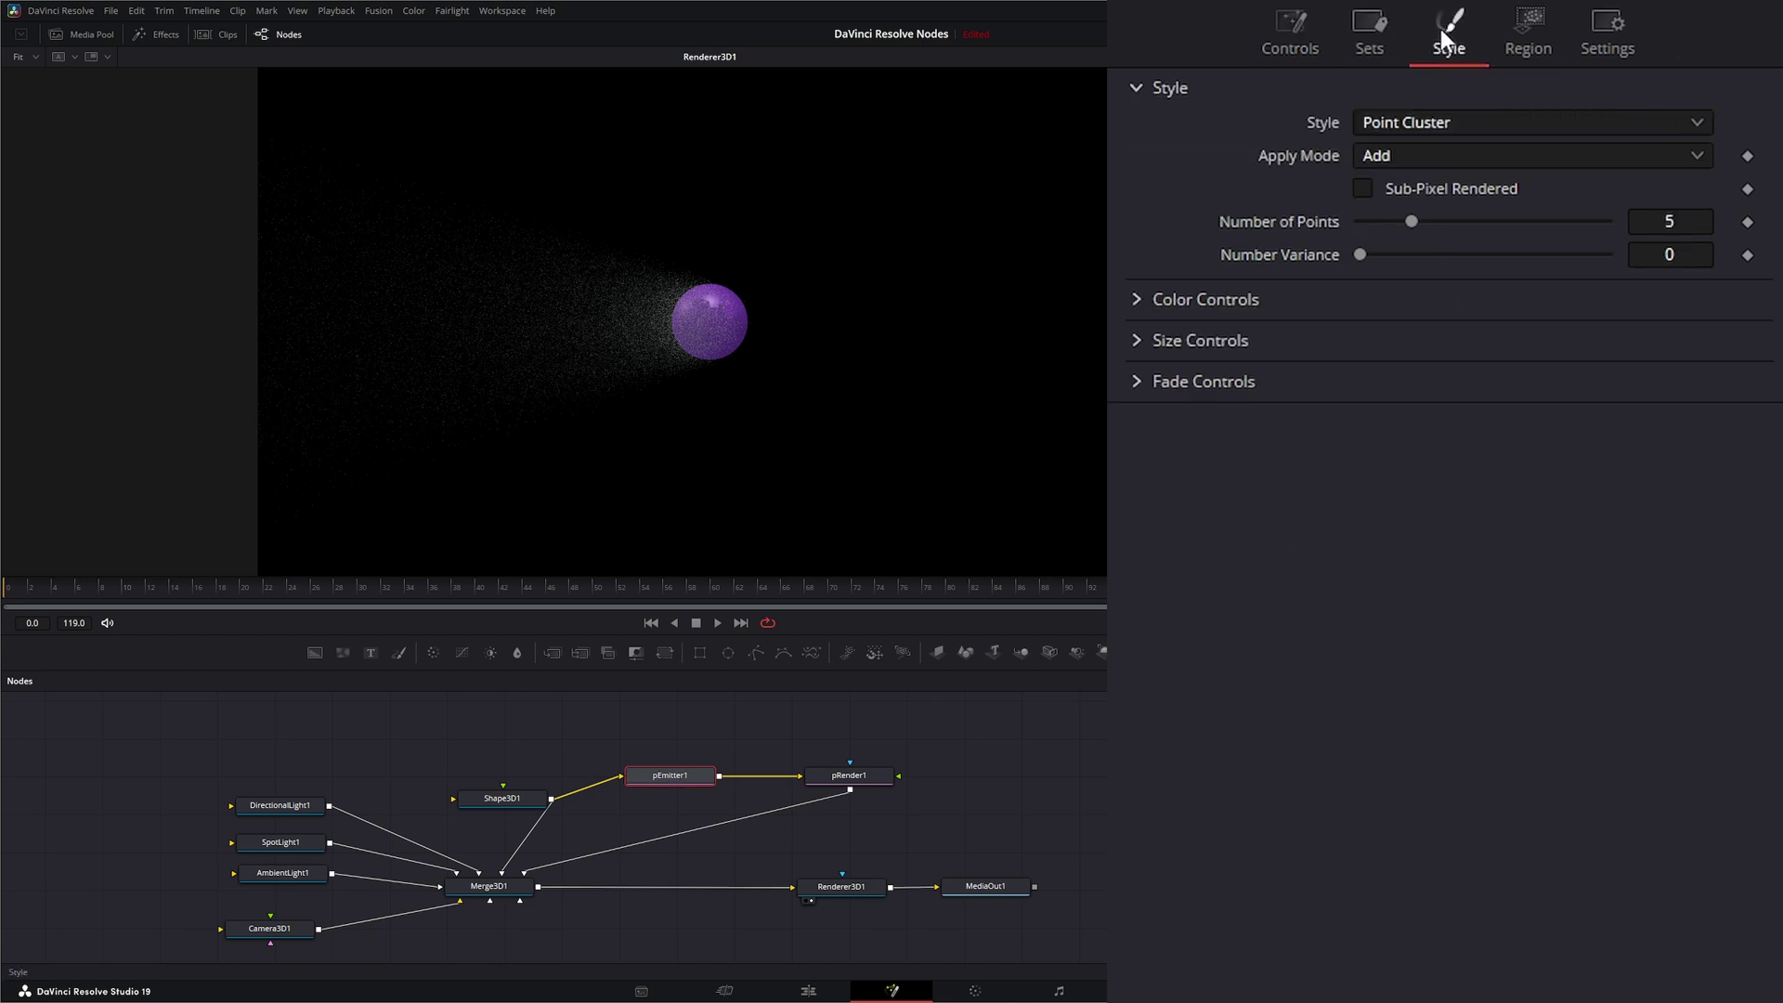
{"action": "left_click", "coordinate": [1135, 299]}
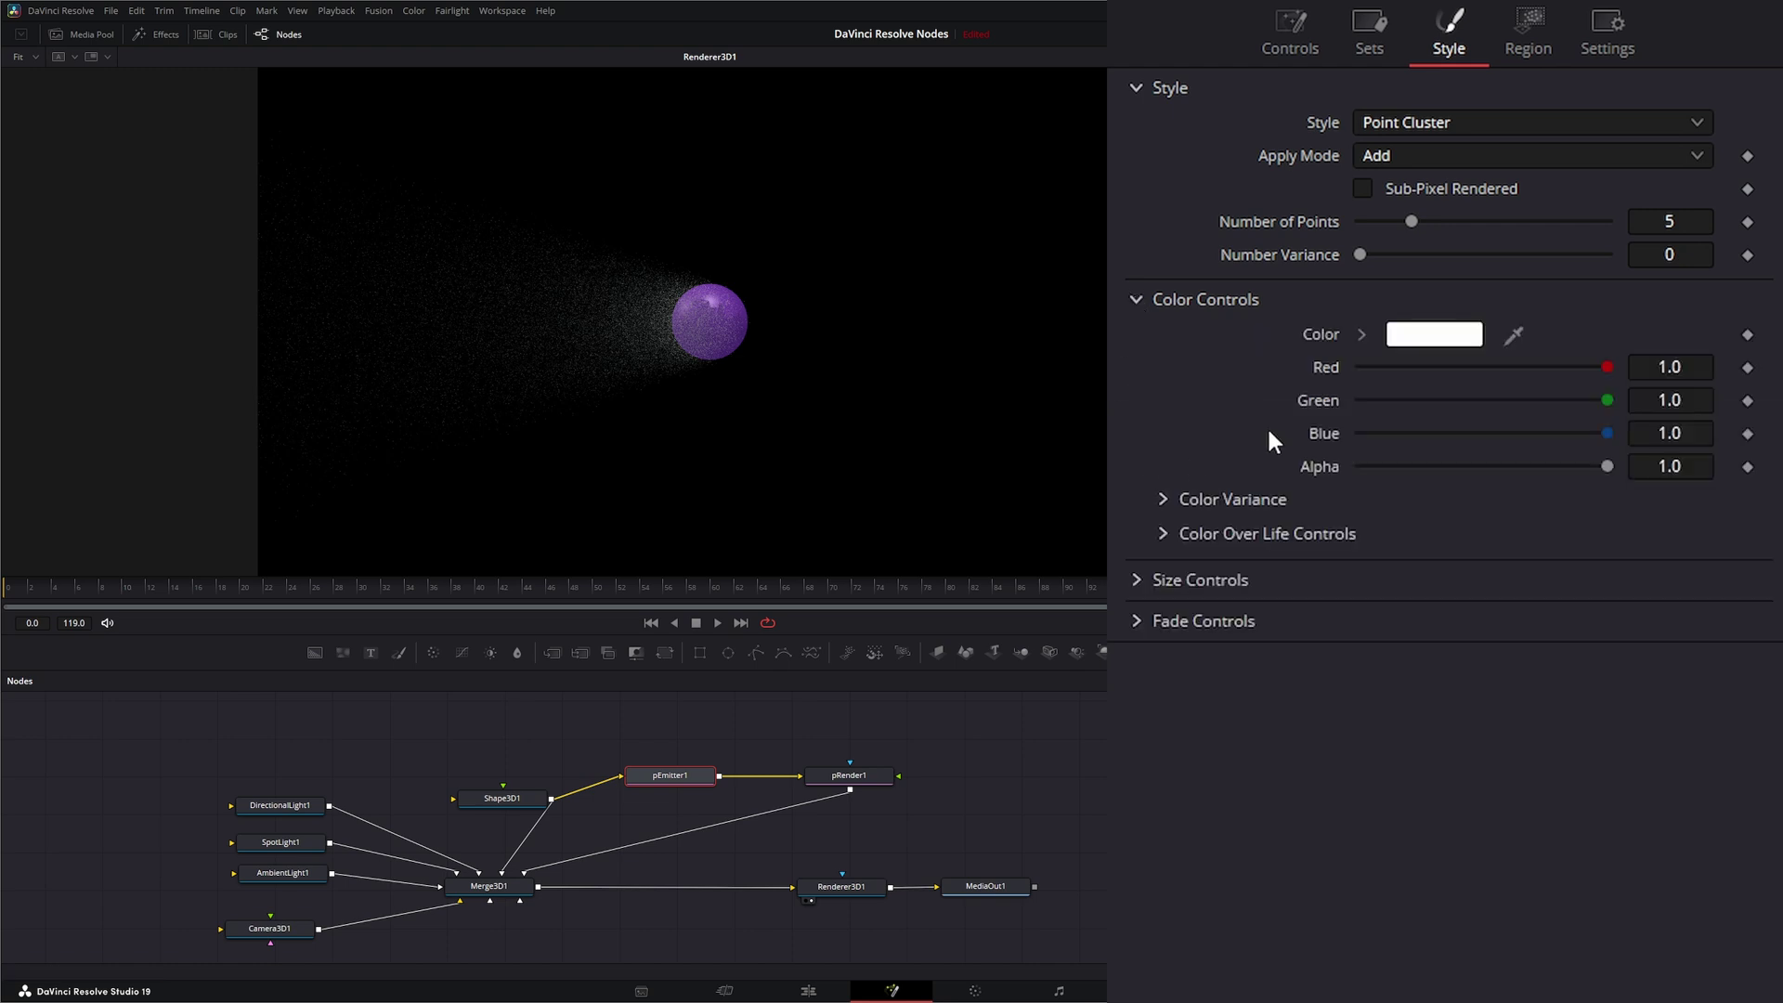
{"action": "left_click", "coordinate": [1164, 534]}
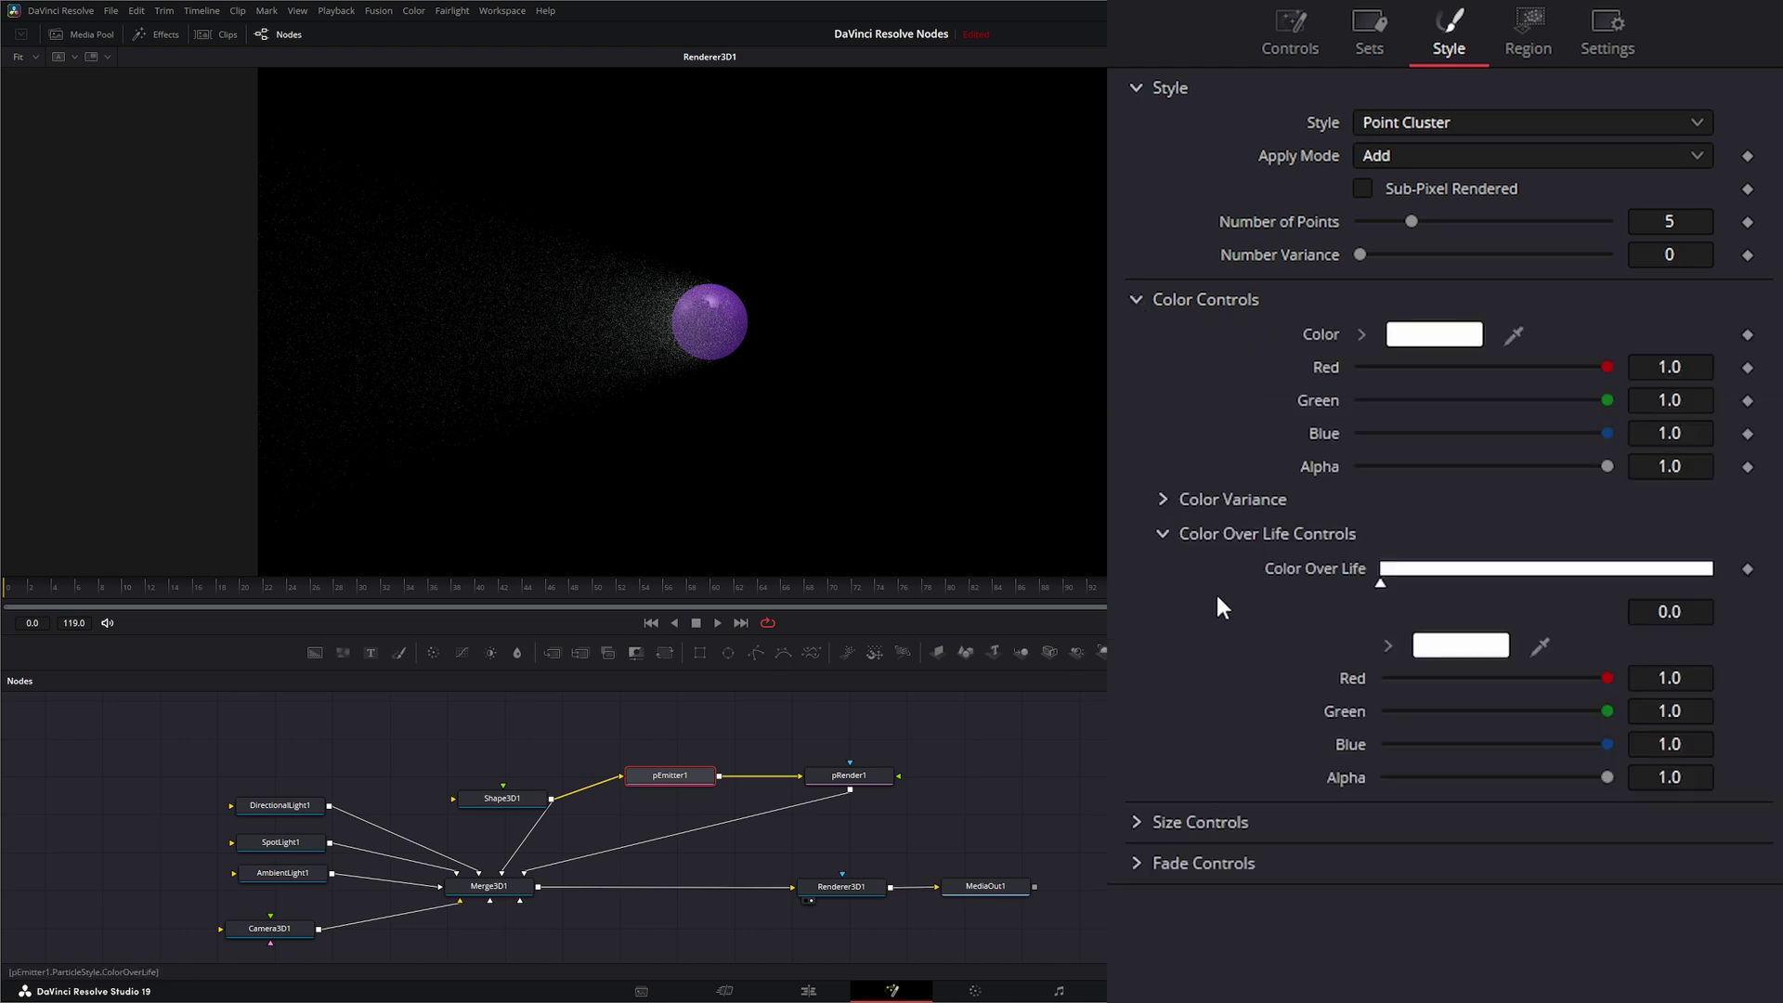
{"action": "left_click", "coordinate": [1463, 645]}
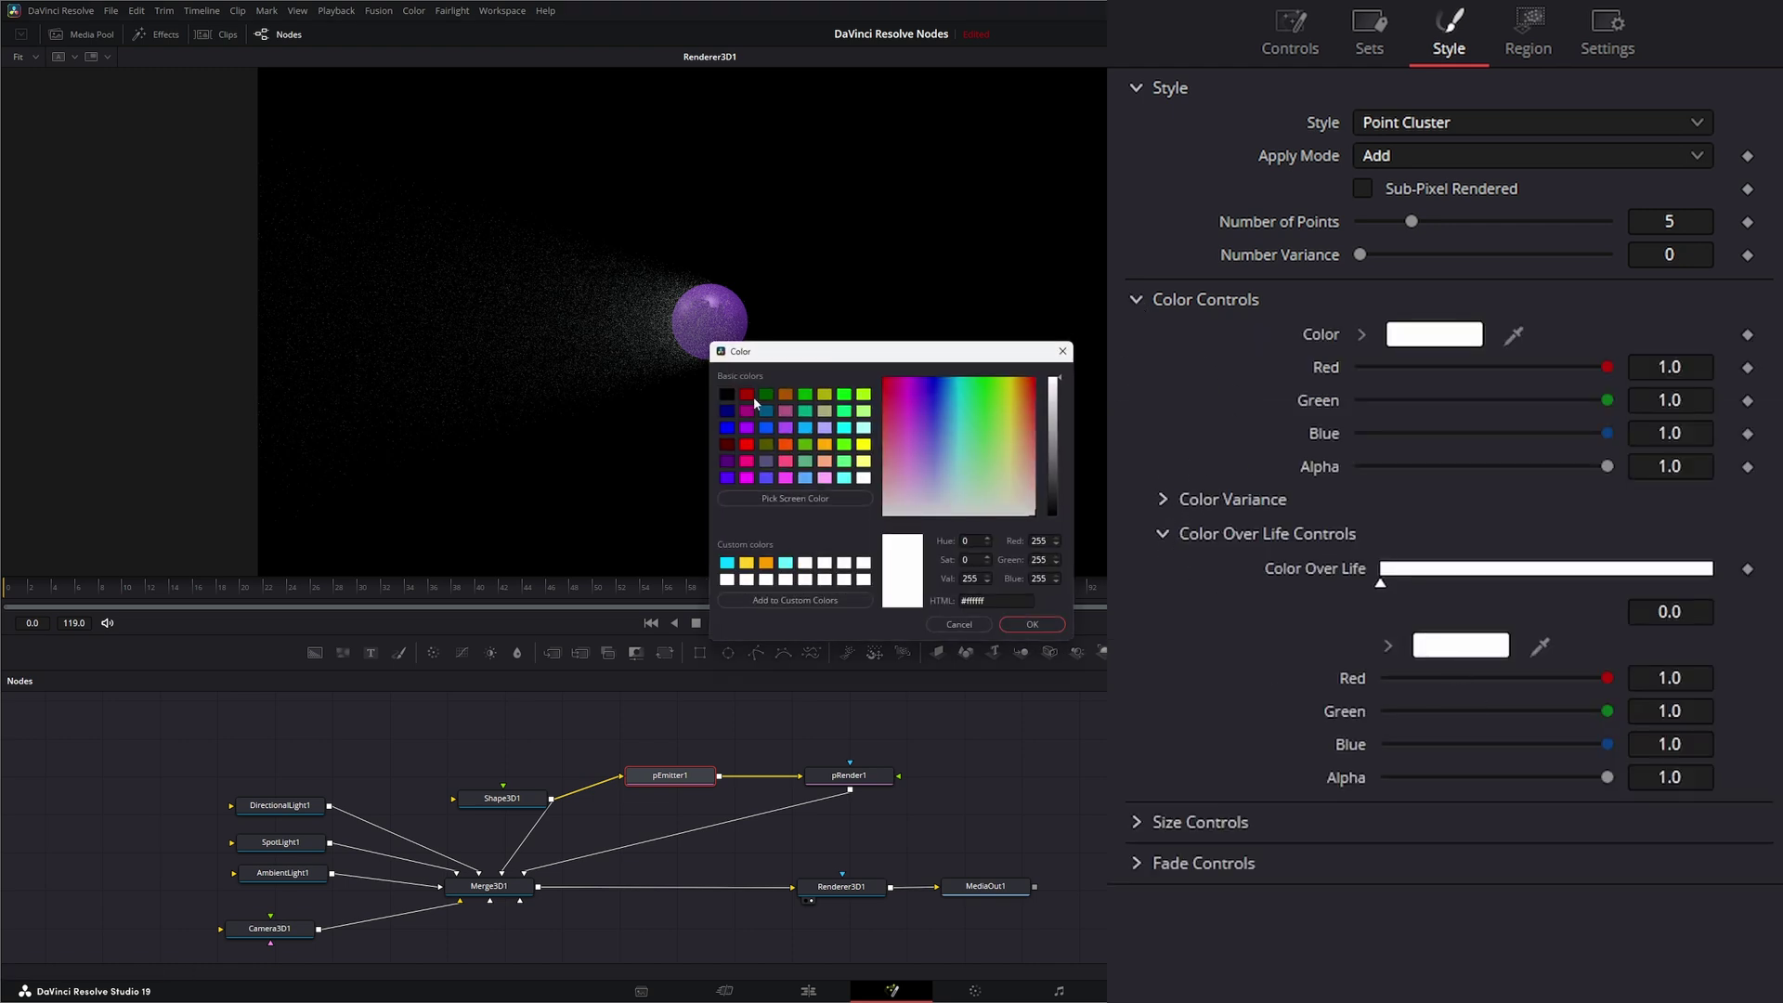
{"action": "left_click", "coordinate": [749, 428]}
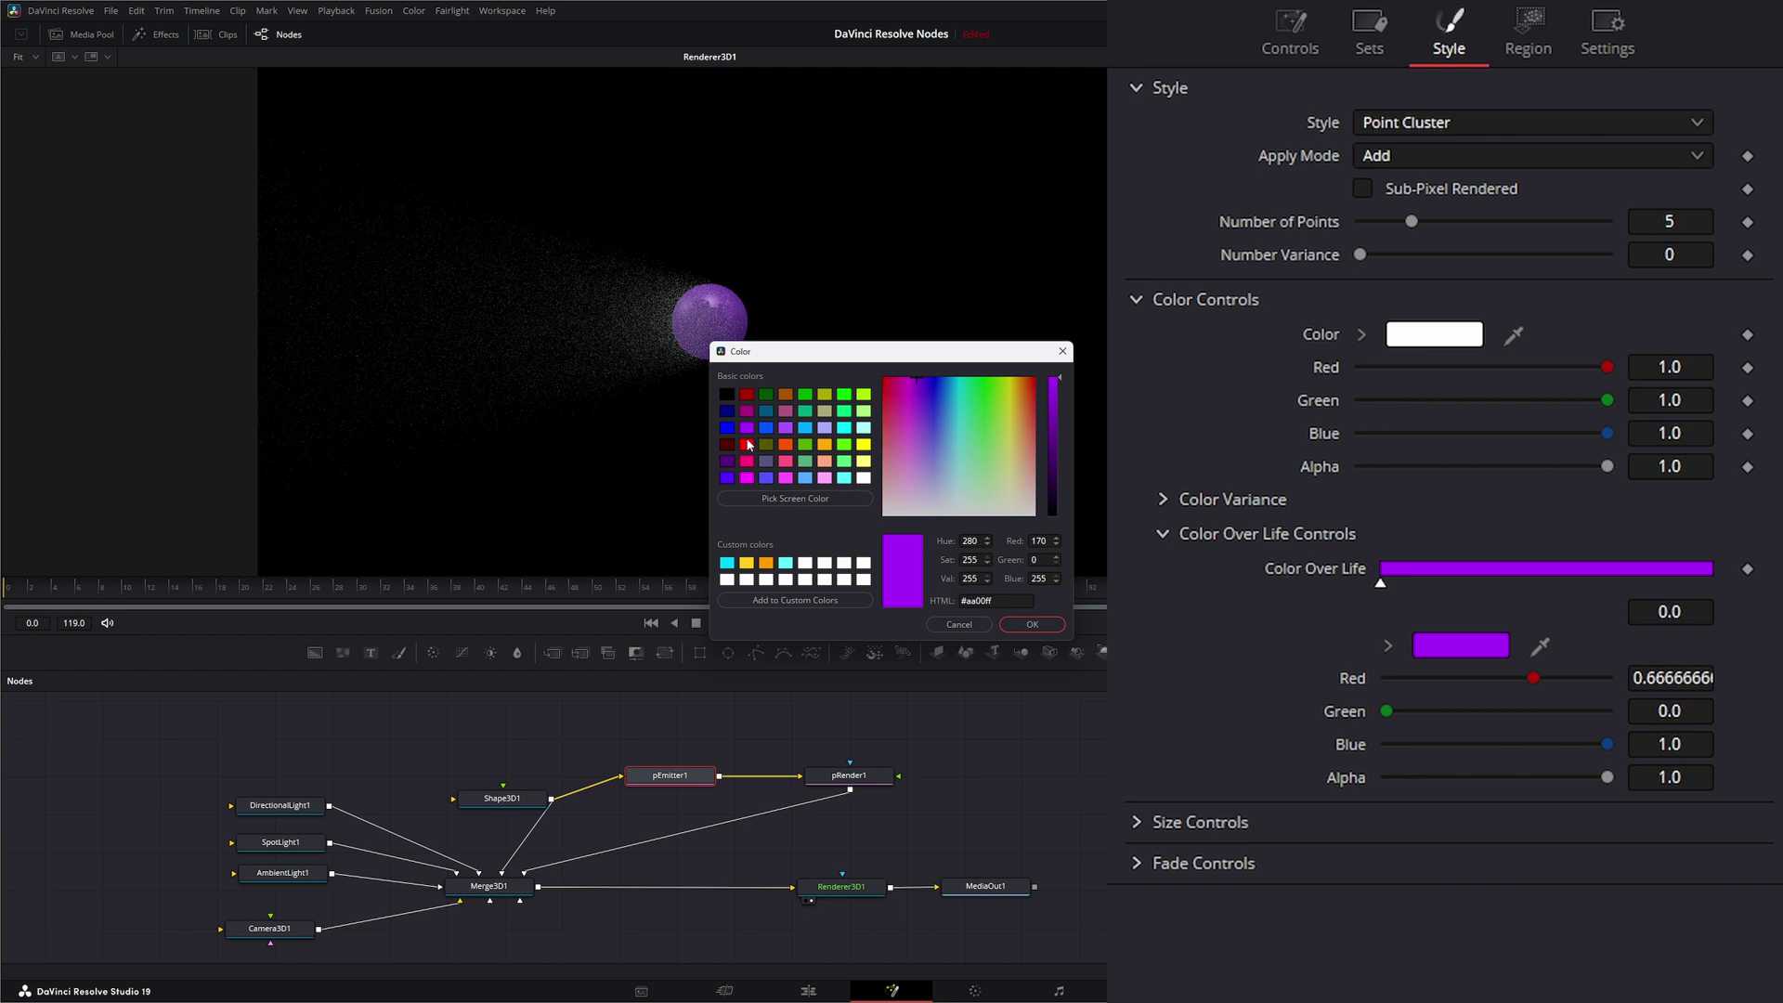
{"action": "left_click", "coordinate": [1032, 624]}
Add a yellow colour stop at 0.72 and preview the animation.
{"action": "left_click", "coordinate": [1620, 583]}
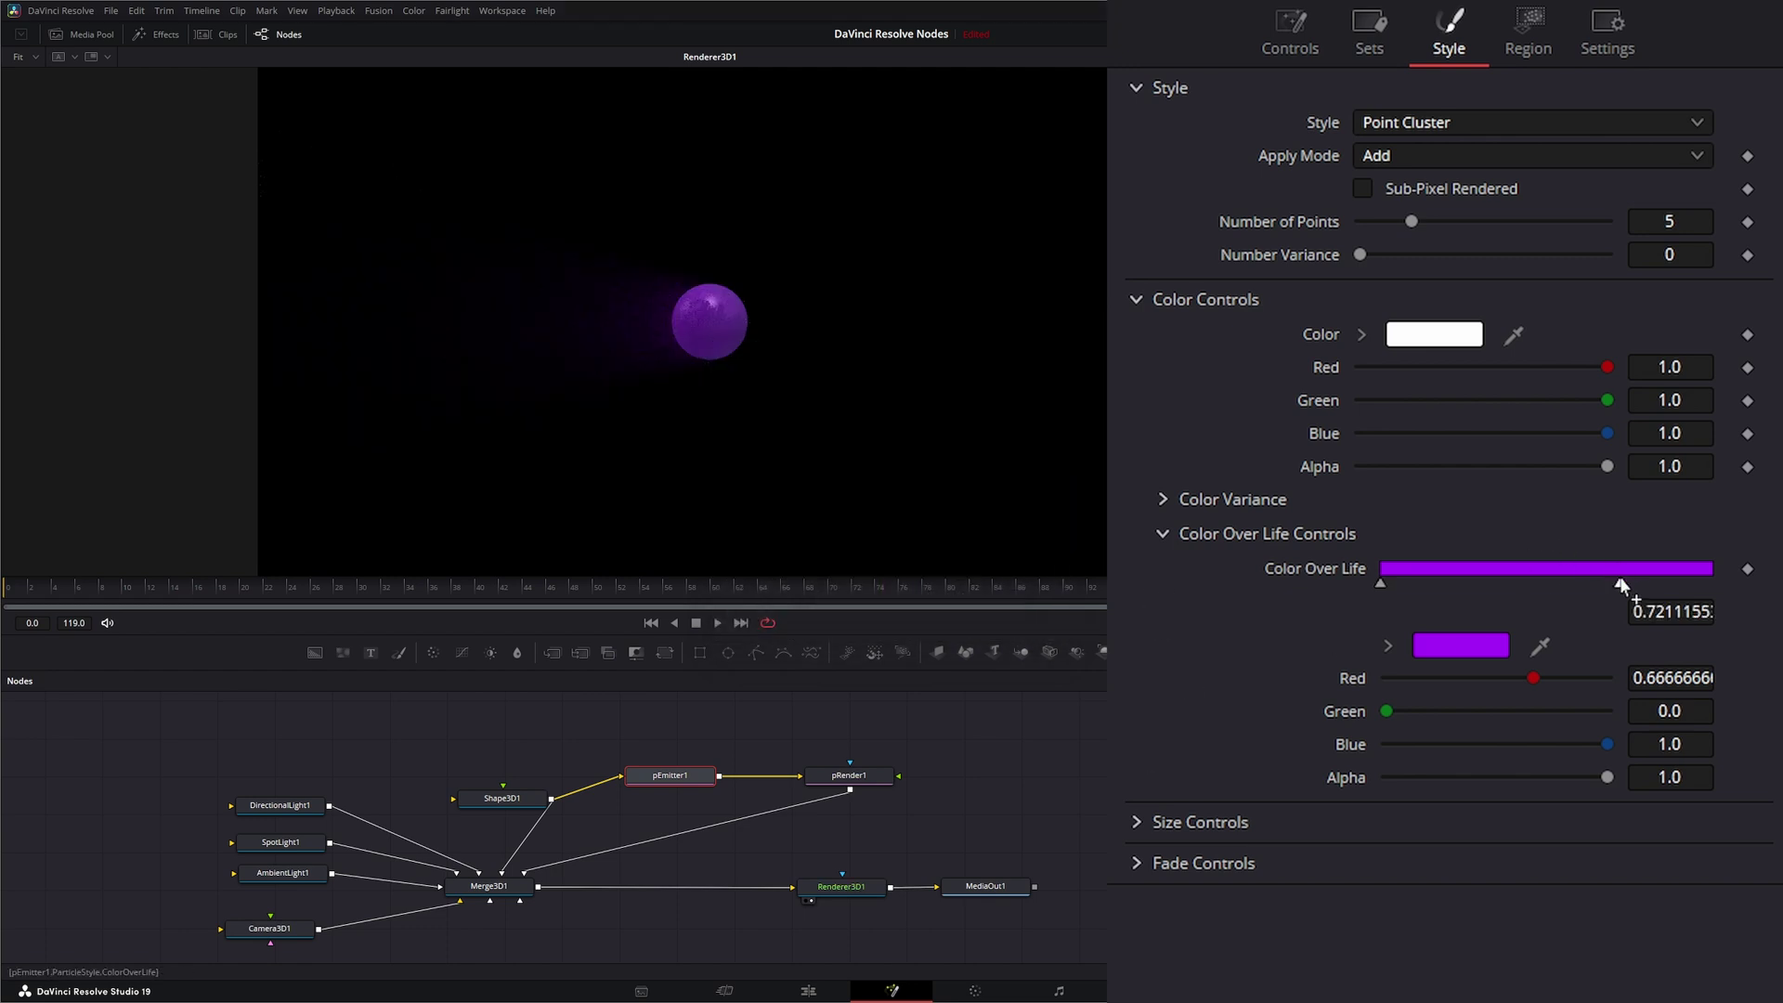
{"action": "left_click", "coordinate": [1450, 639]}
{"action": "left_click_drag", "start_coordinate": [1005, 415], "coordinate": [1012, 390]}
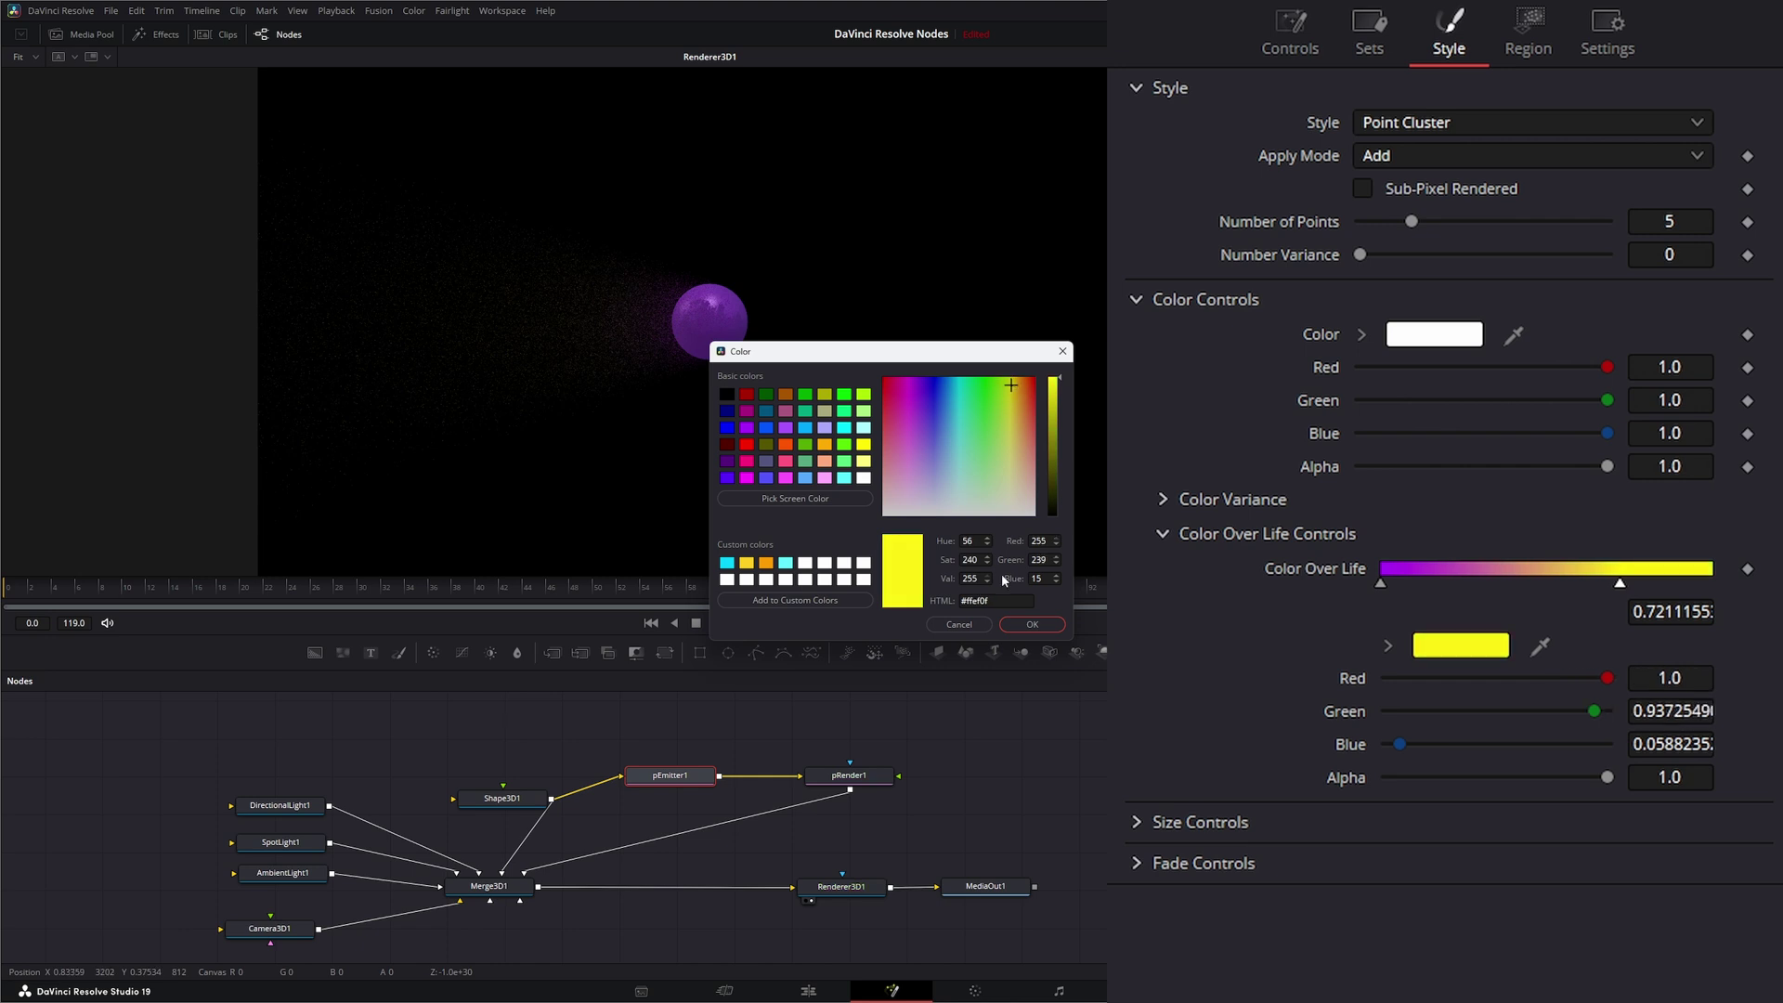
{"action": "left_click", "coordinate": [1032, 624]}
{"action": "left_click", "coordinate": [717, 622]}
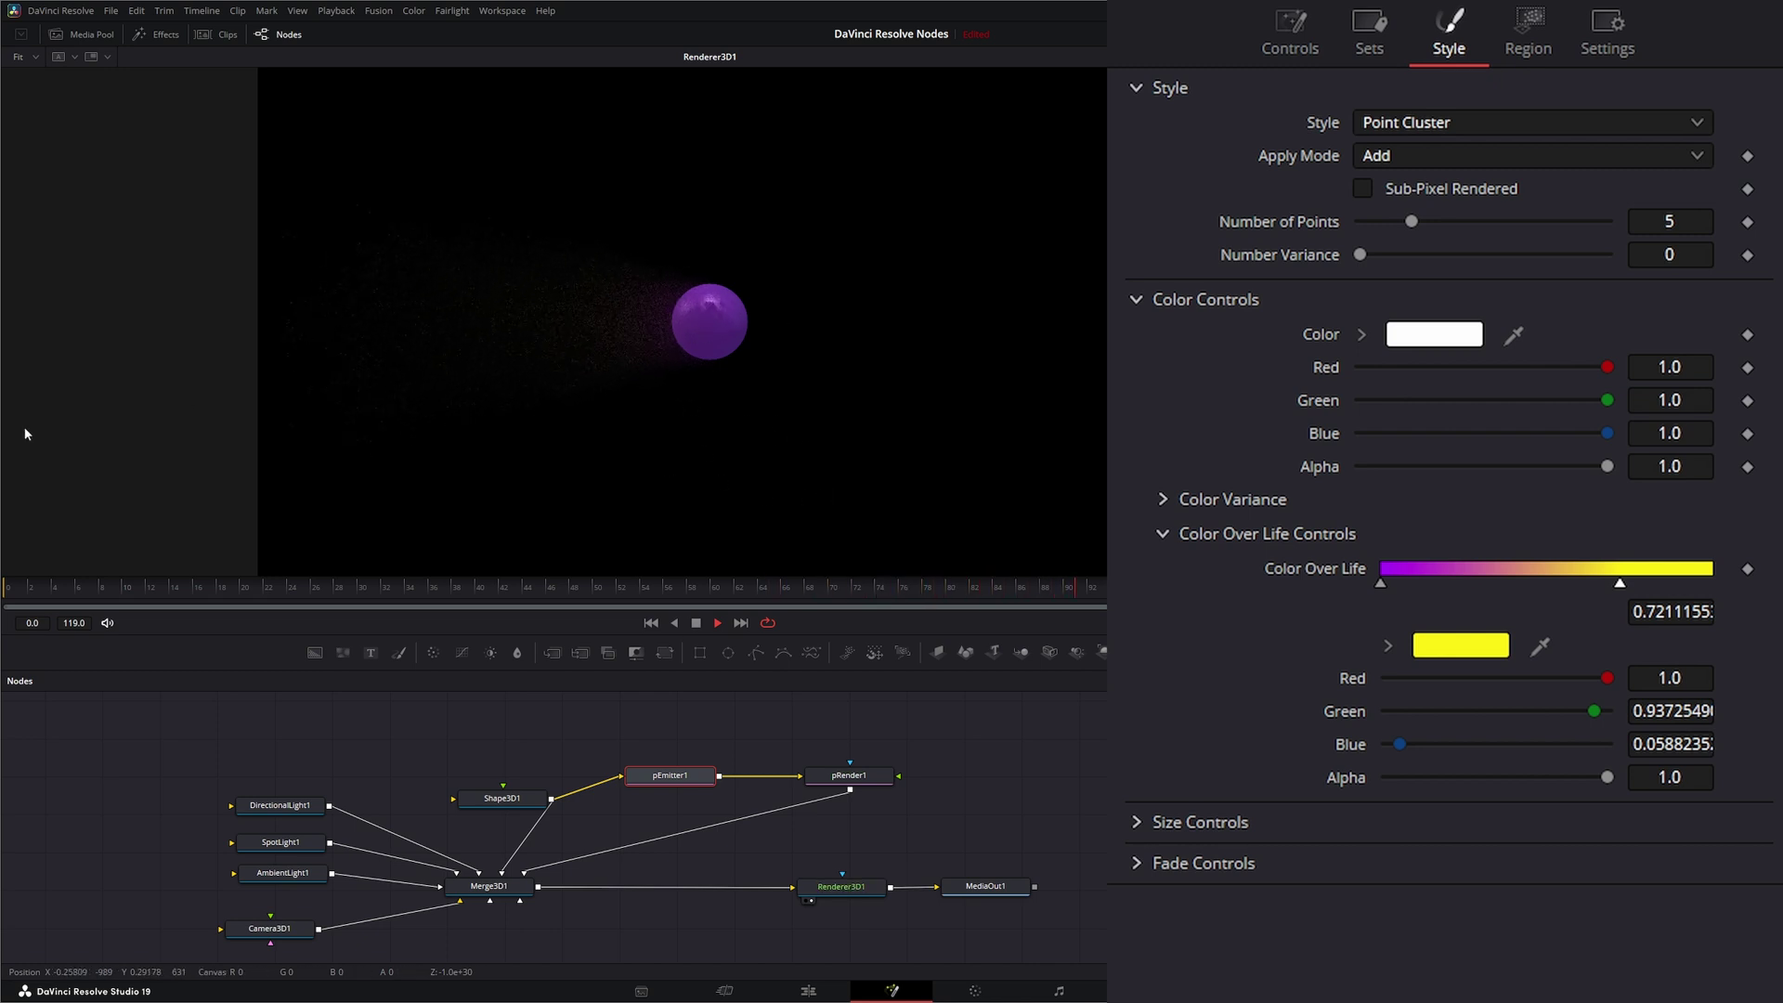
{"action": "key", "text": "space"}
Move pEmitter1 and pRender1 right, then push pRender1 far to the right.
{"action": "left_click_drag", "start_coordinate": [624, 722], "coordinate": [874, 765]}
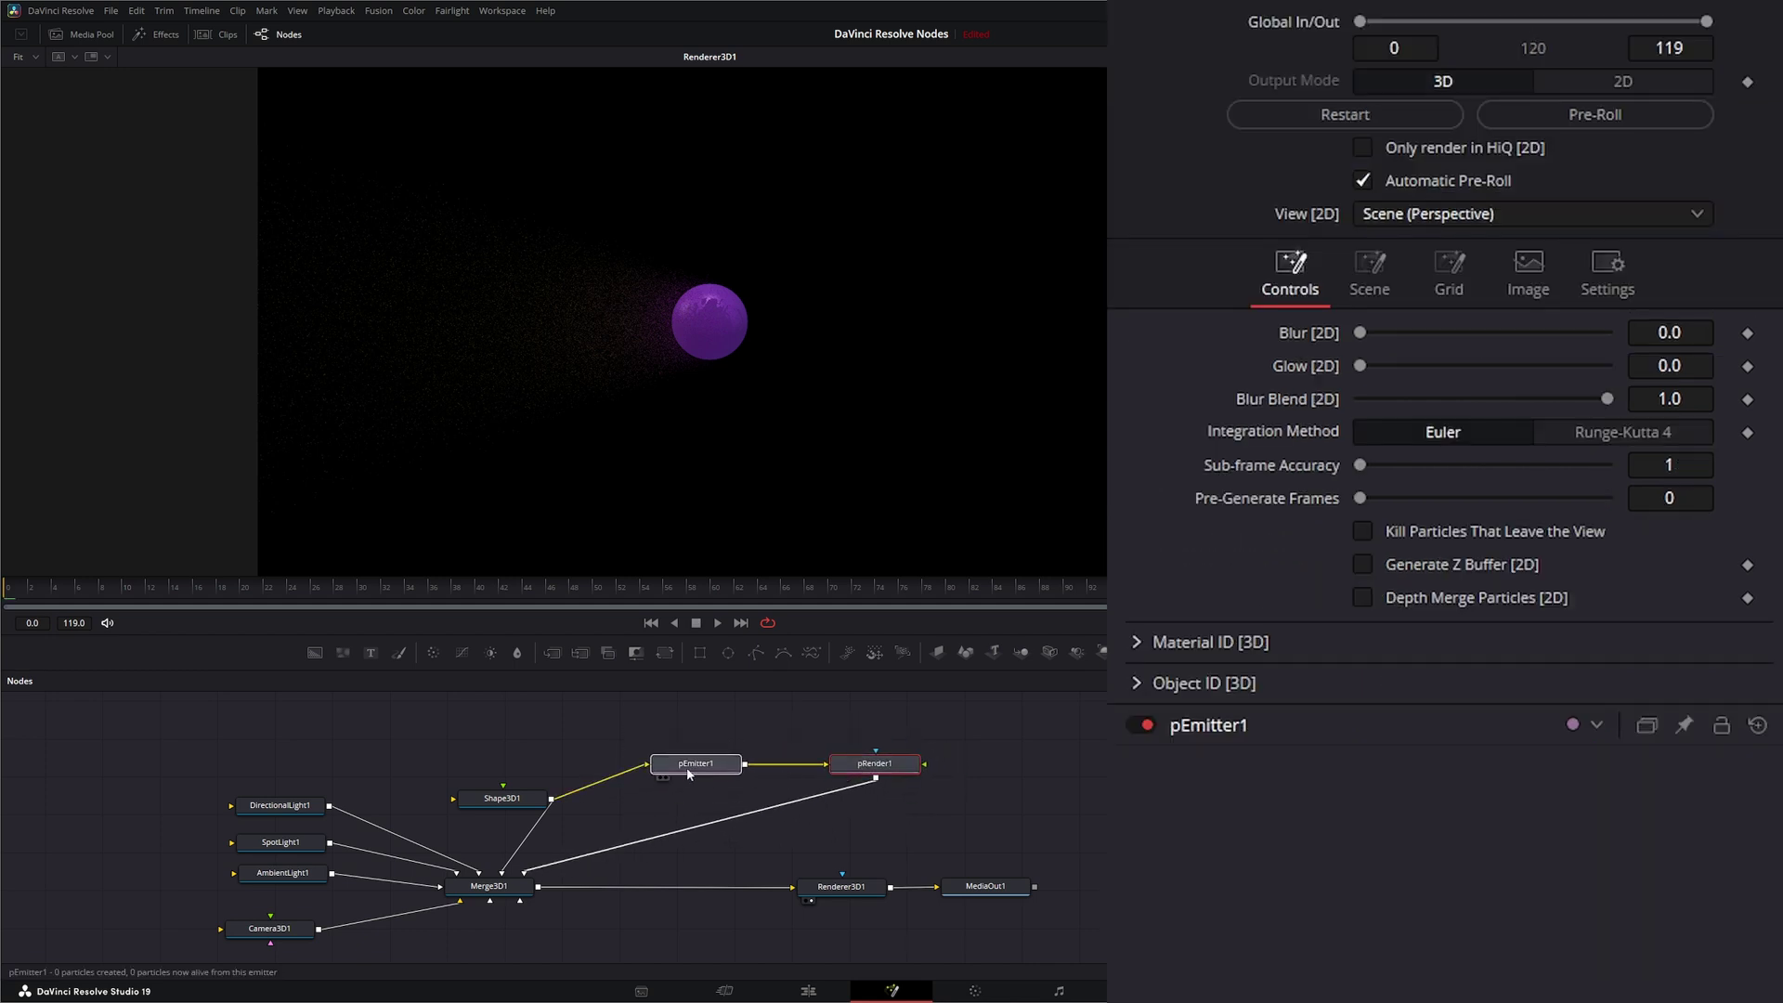
{"action": "left_click", "coordinate": [875, 765]}
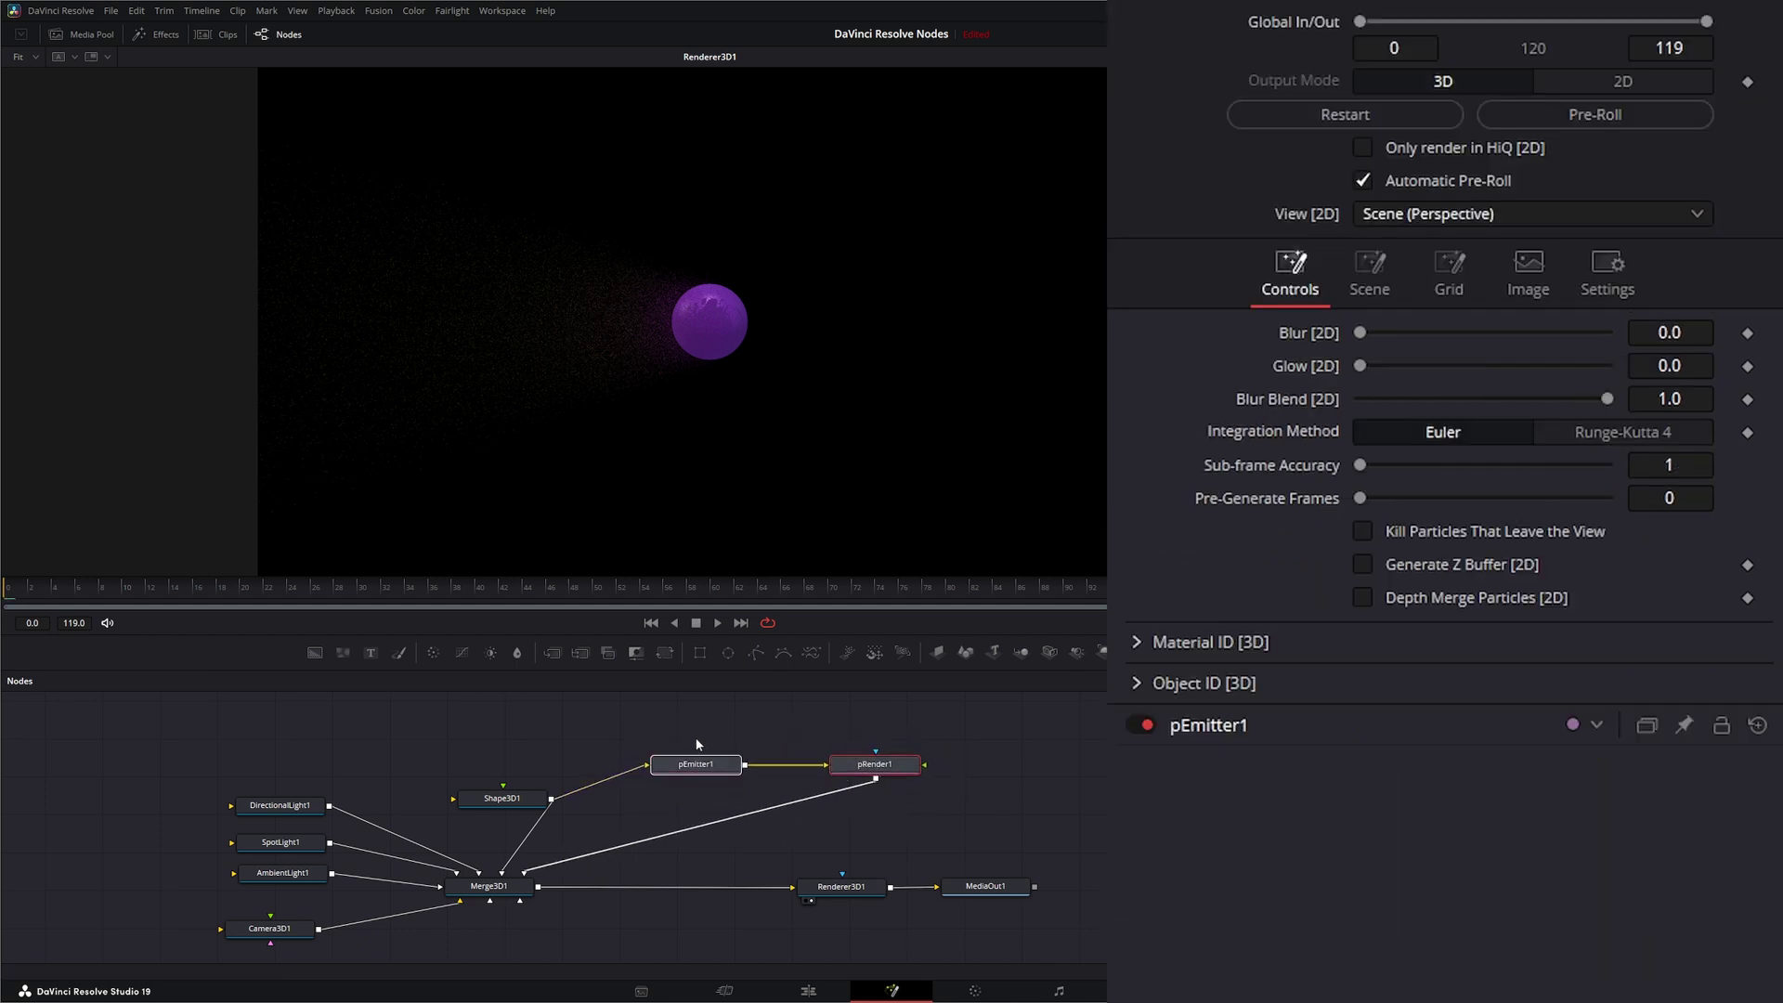
{"action": "left_click", "coordinate": [706, 743]}
{"action": "left_click", "coordinate": [687, 765]}
{"action": "left_click", "coordinate": [878, 768]}
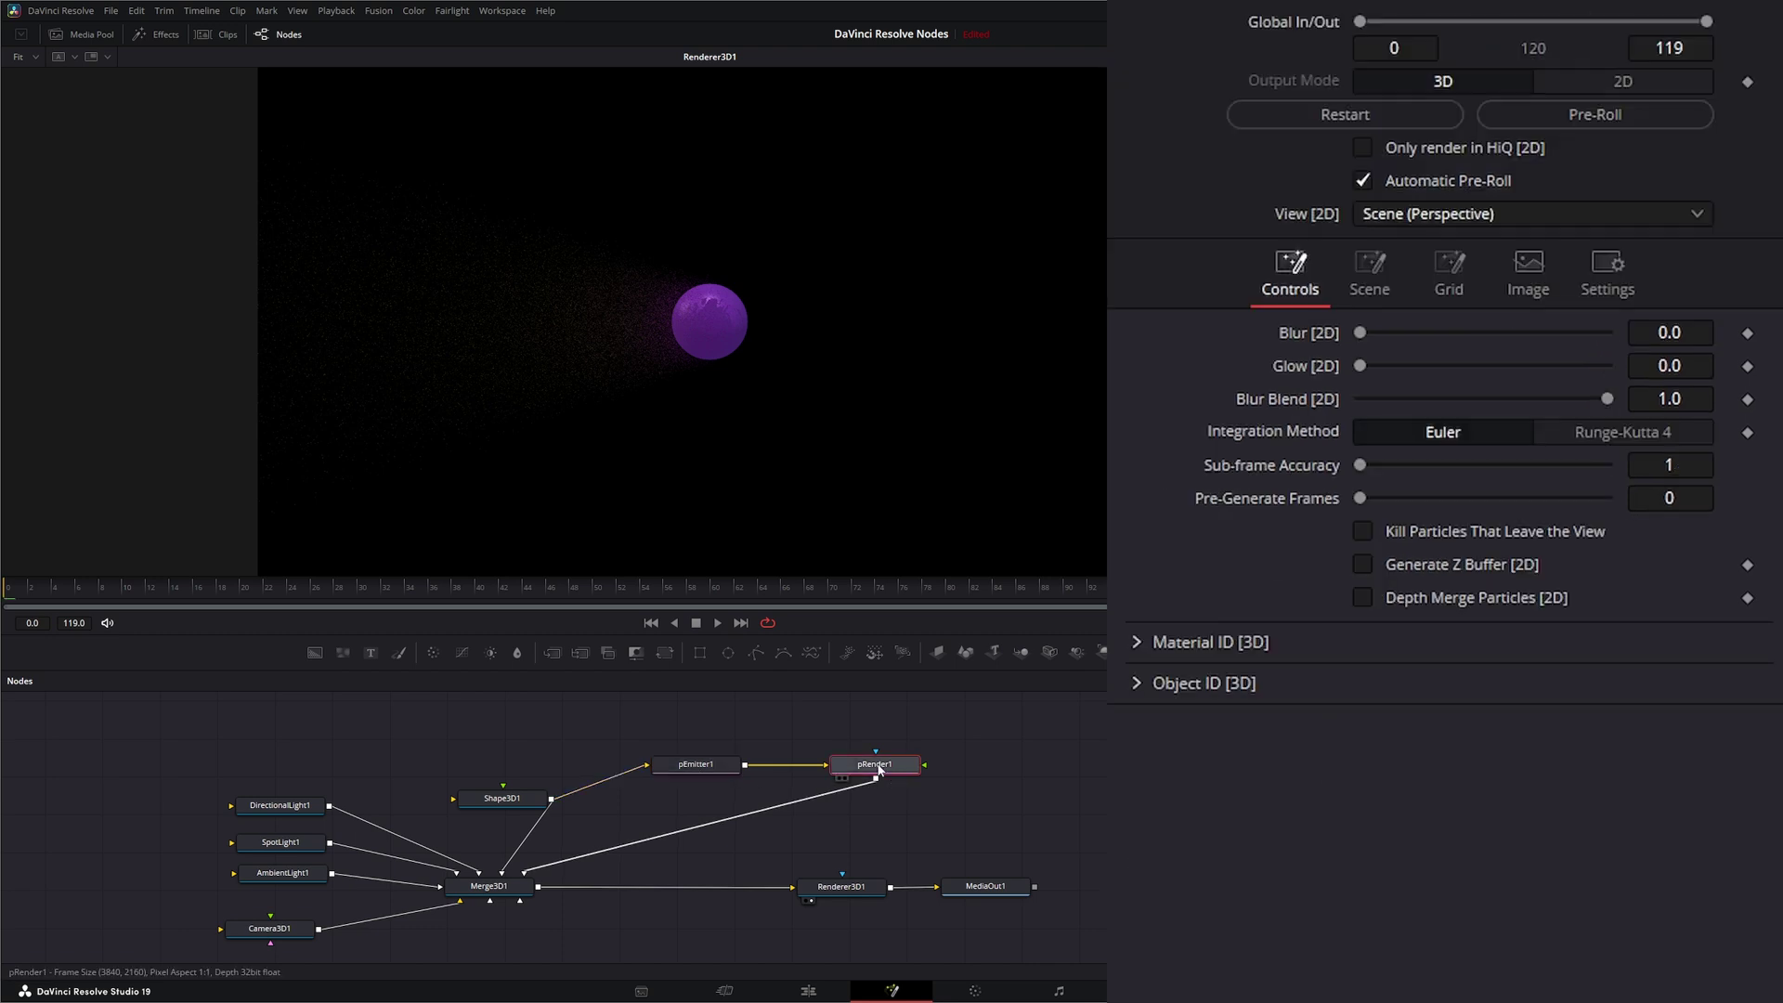
{"action": "left_click", "coordinate": [704, 766]}
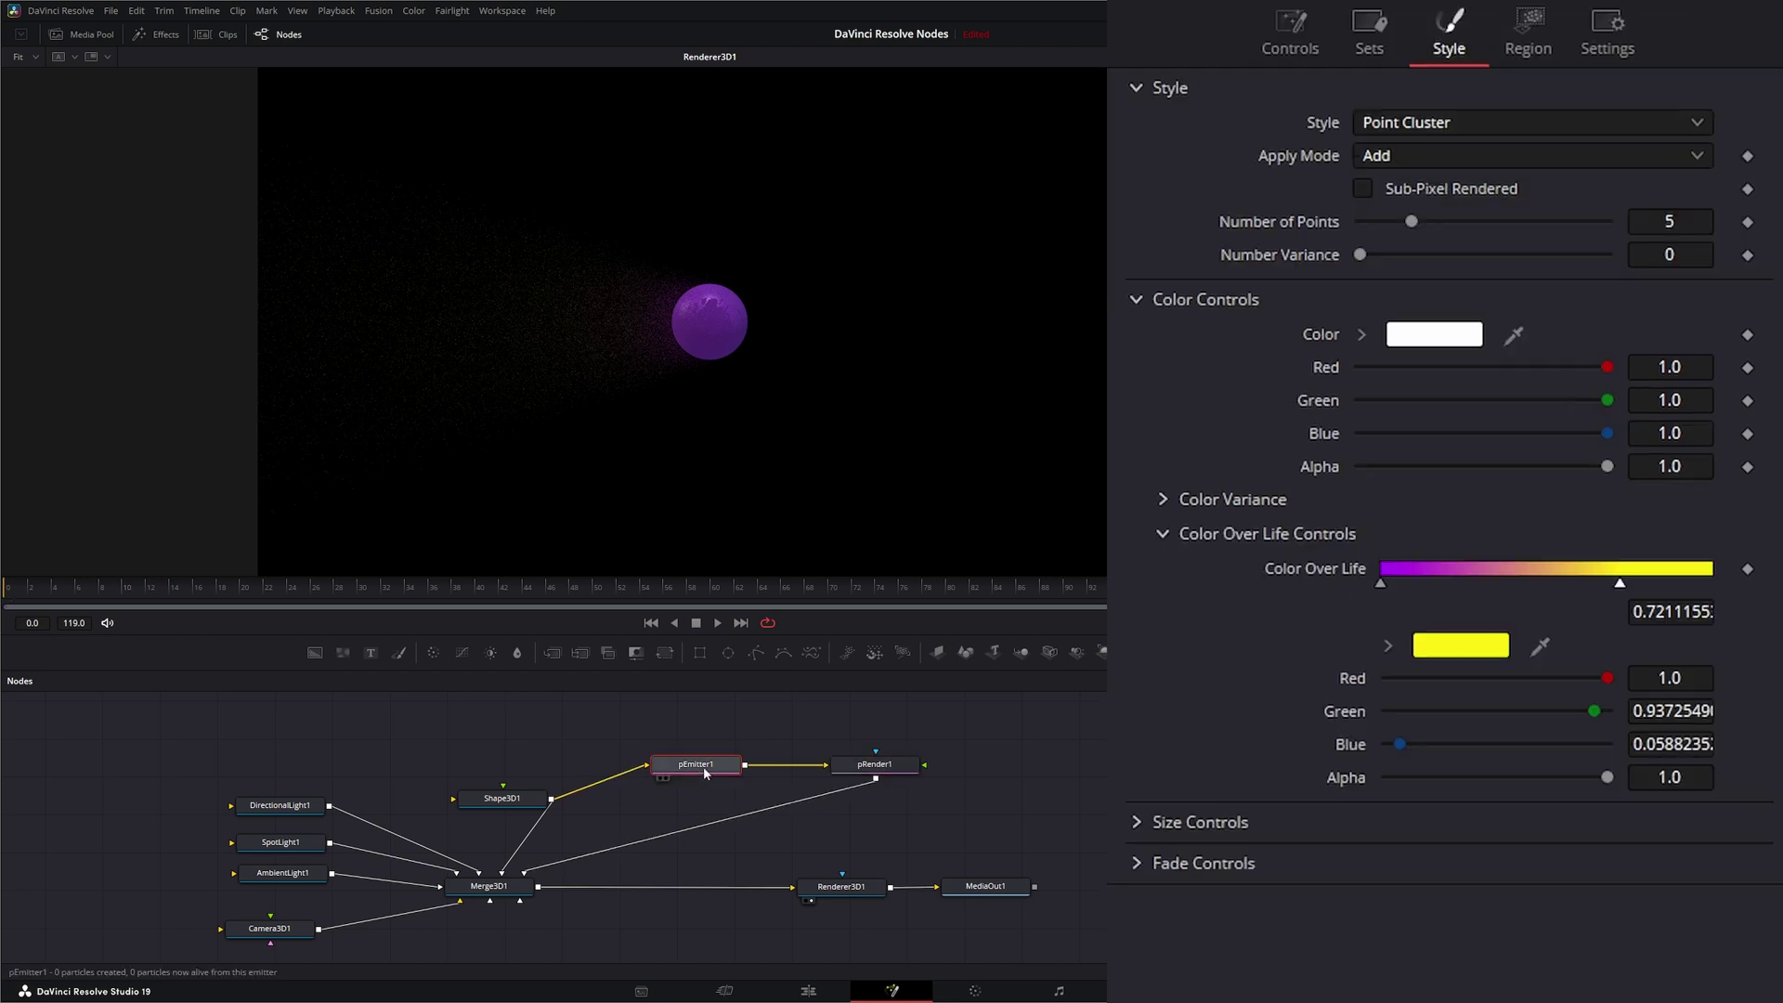
{"action": "left_click", "coordinate": [890, 769]}
{"action": "left_click_drag", "start_coordinate": [917, 765], "coordinate": [1186, 765]}
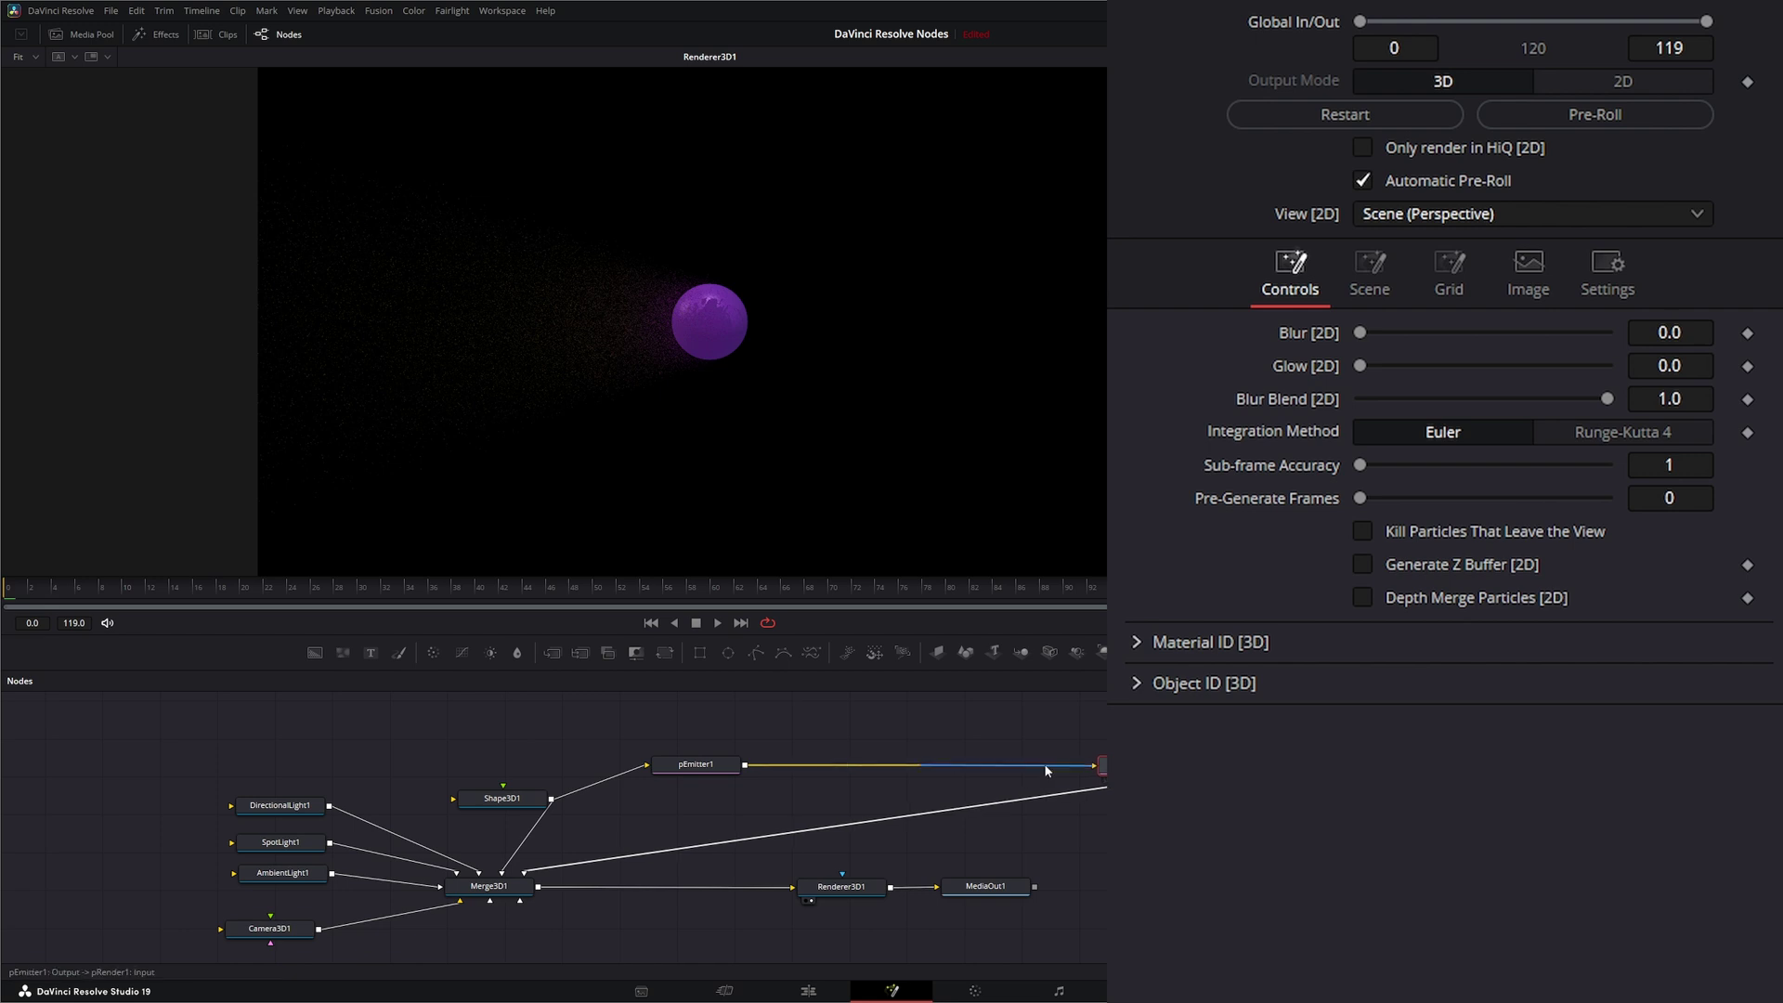
Reposition the nodes further in the node graph and reselect pEmitter1.
{"action": "left_click_drag", "start_coordinate": [781, 717], "coordinate": [1003, 808]}
{"action": "left_click_drag", "start_coordinate": [797, 763], "coordinate": [1034, 784]}
{"action": "left_click_drag", "start_coordinate": [802, 712], "coordinate": [994, 787]}
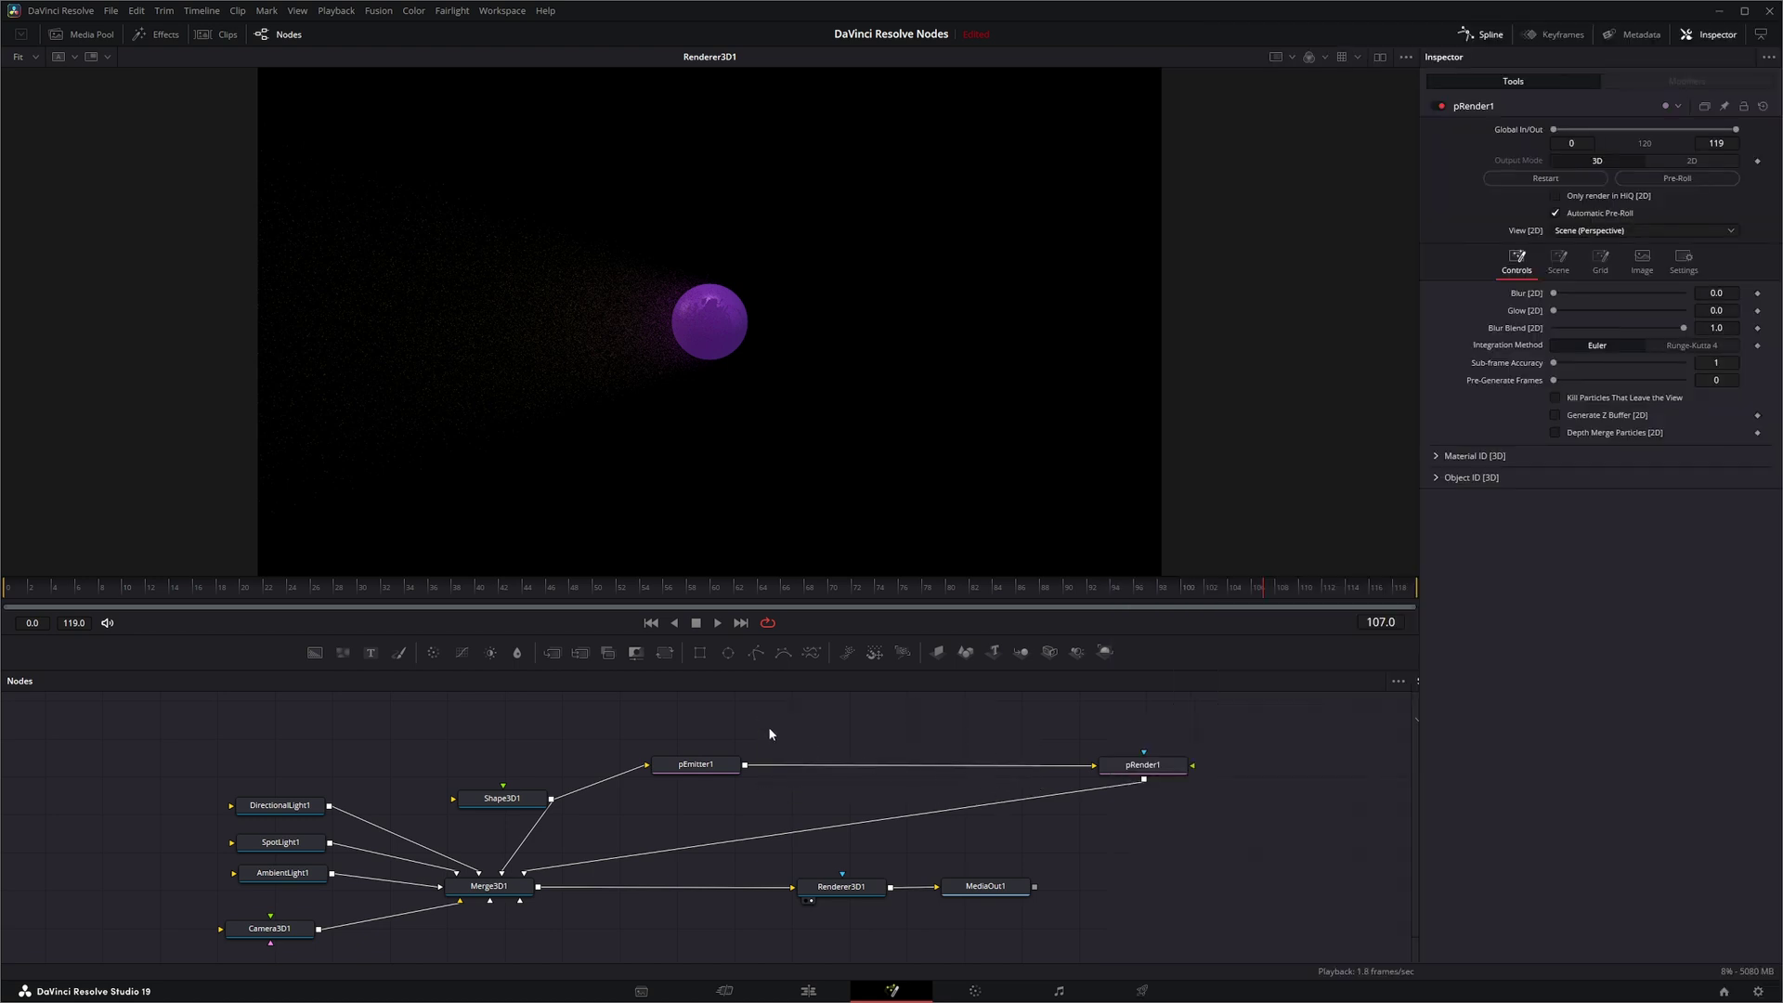
{"action": "left_click_drag", "start_coordinate": [768, 728], "coordinate": [1034, 789]}
{"action": "left_click", "coordinate": [697, 767]}
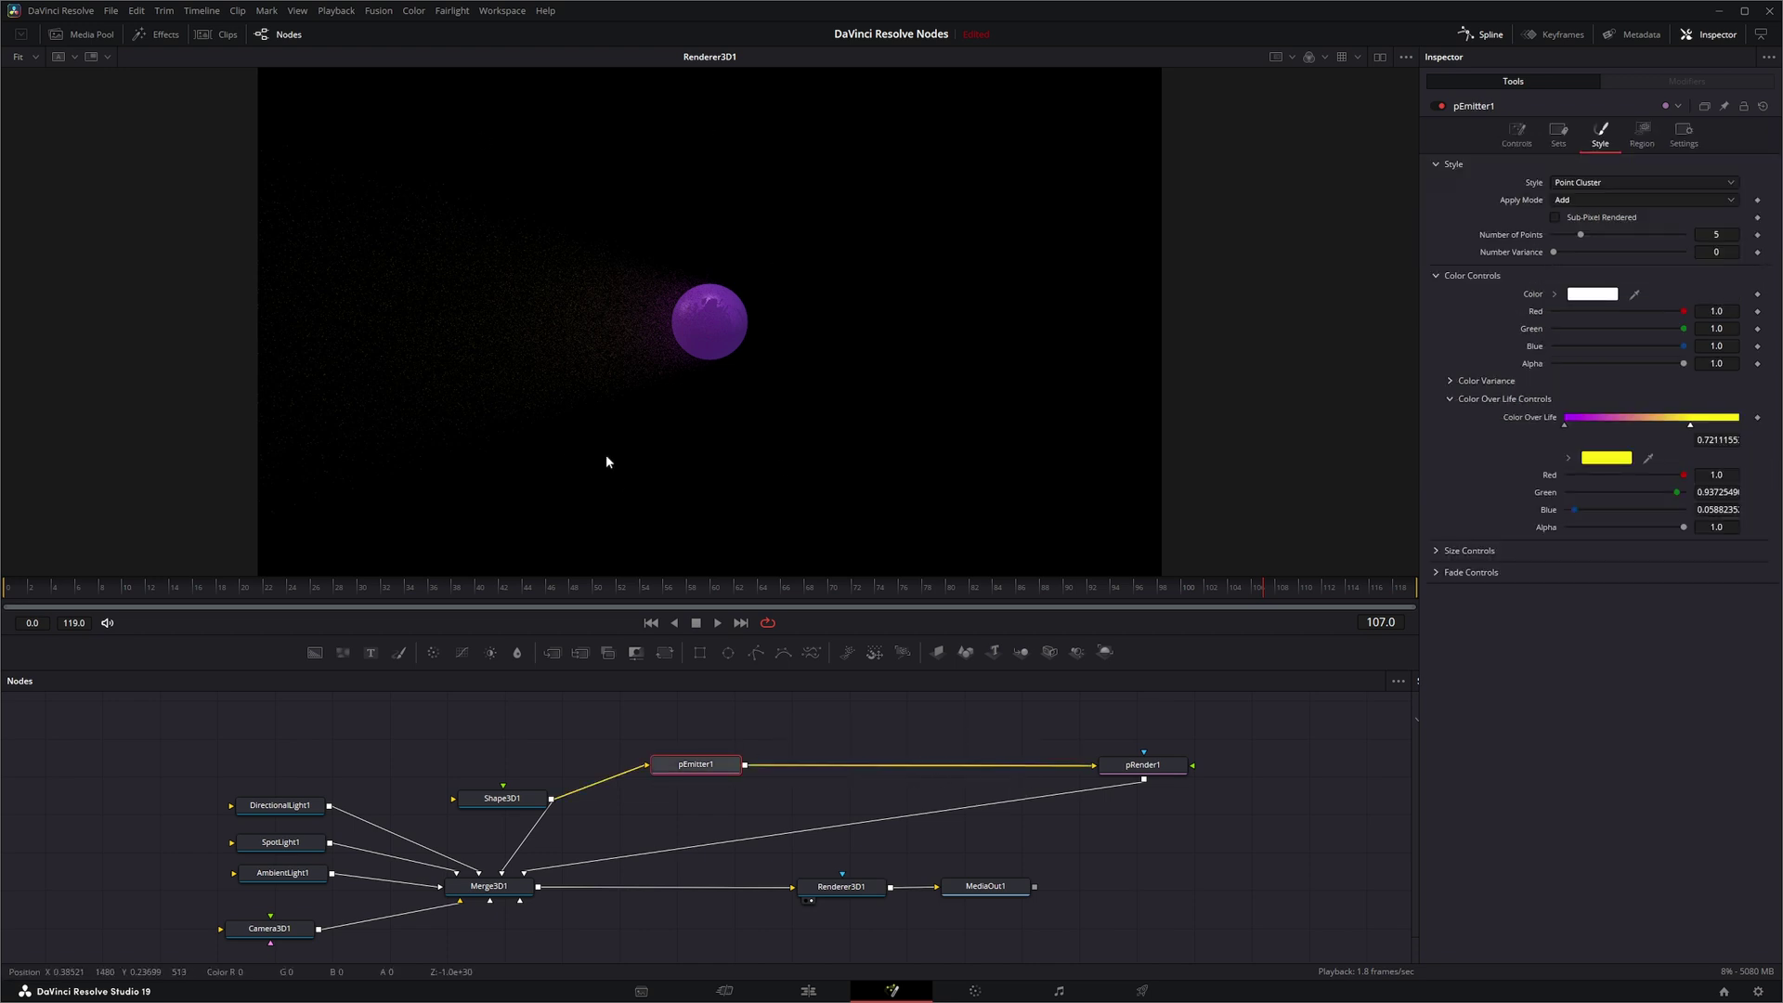